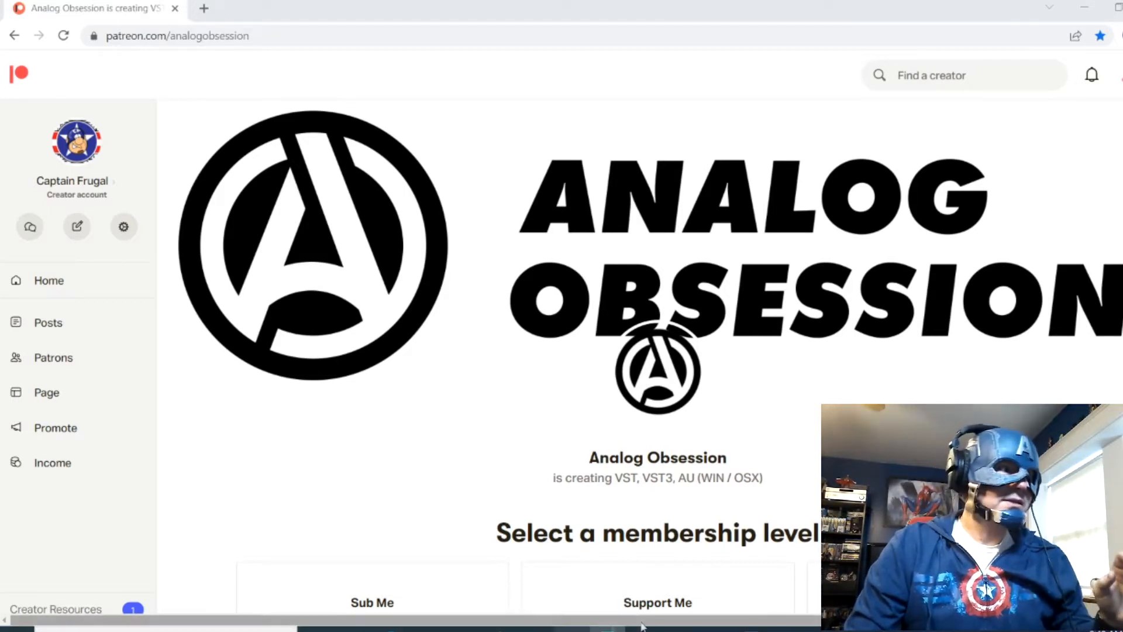
Look over Analog Obsession's membership levels, then expand the TILTA post and examine its features, formats and download links.
scroll(772, 415, "down", 5)
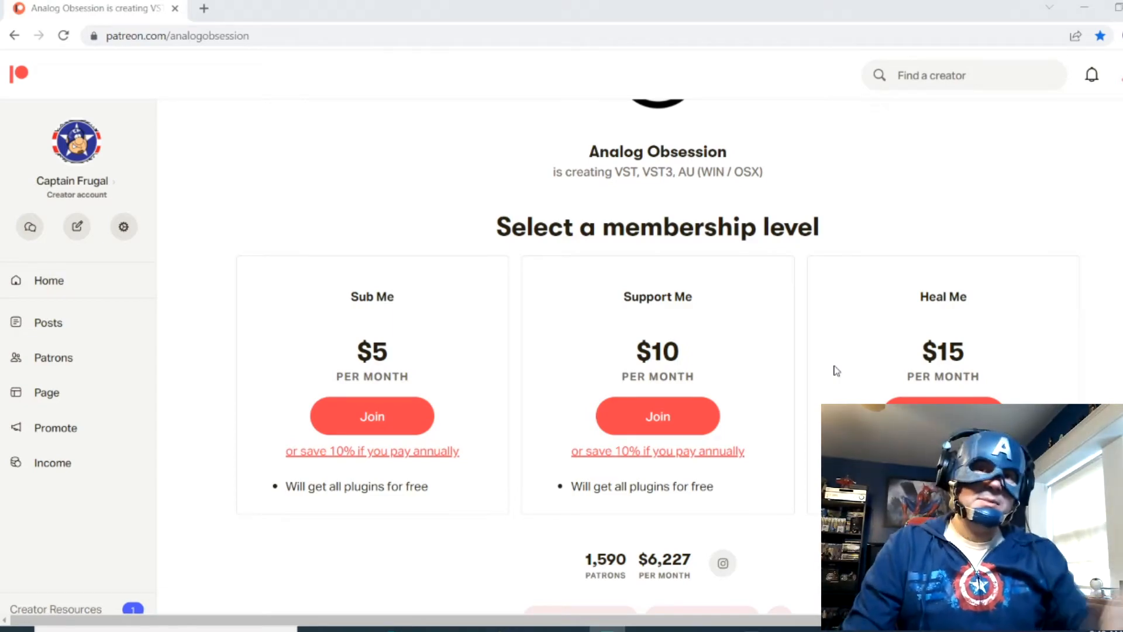
scroll(836, 370, "down", 8)
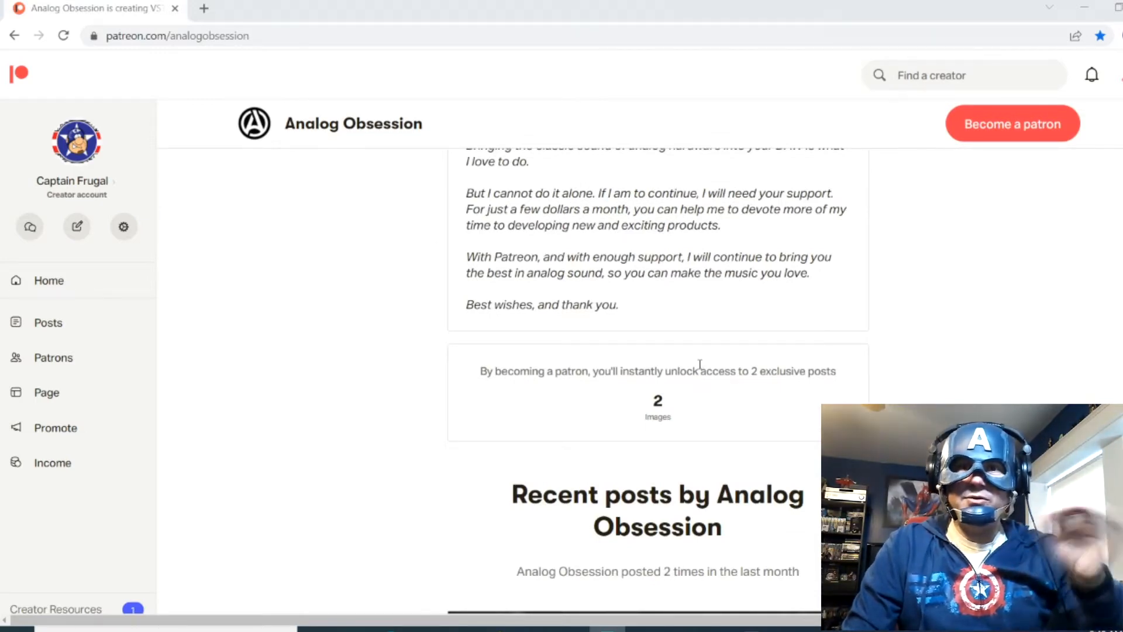
scroll(700, 364, "down", 8)
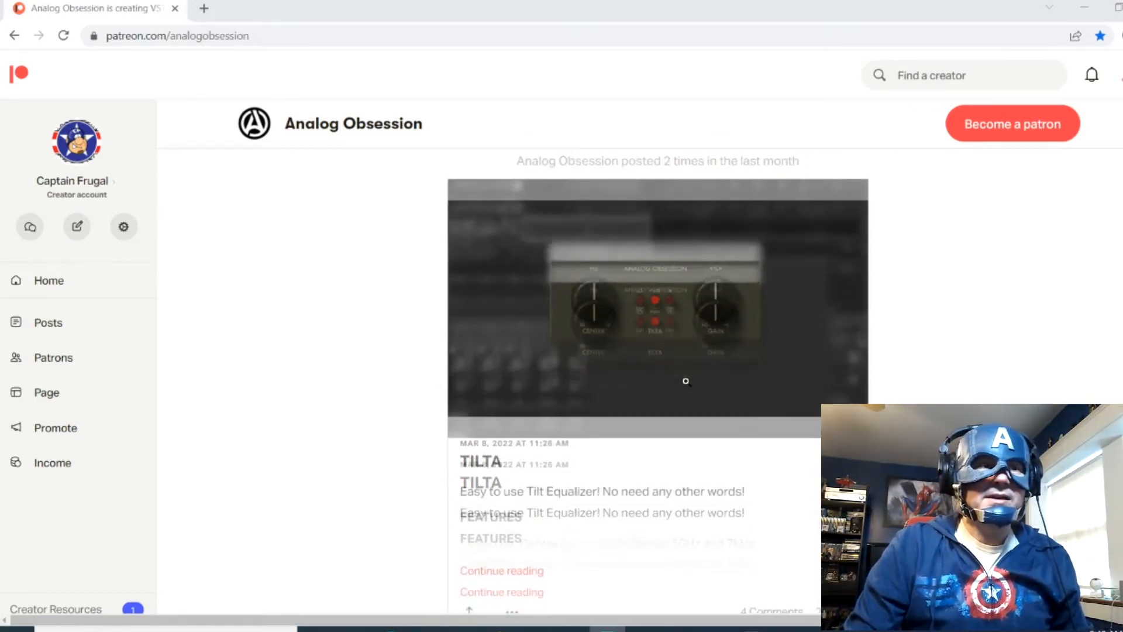
scroll(536, 474, "down", 1)
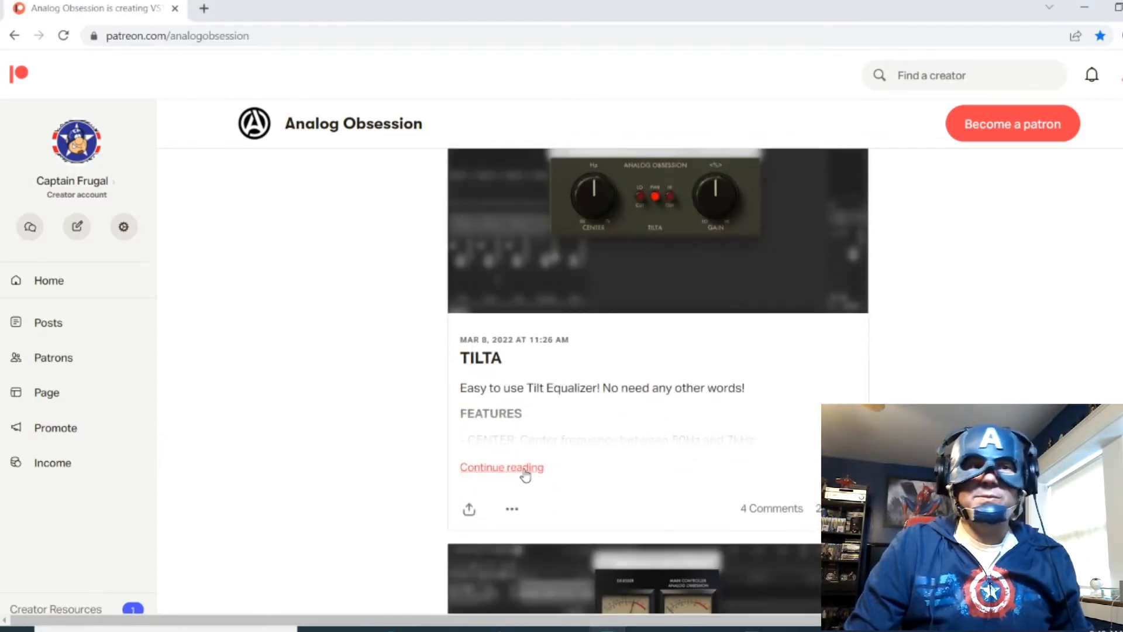
left_click(525, 468)
scroll(527, 462, "down", 1)
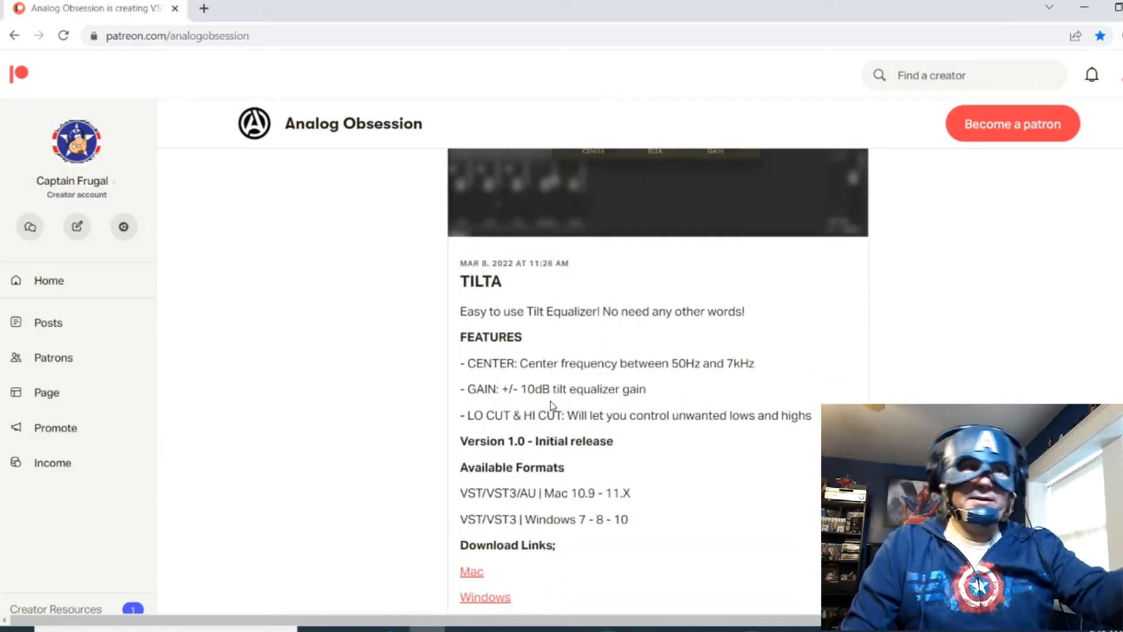
scroll(553, 410, "down", 4)
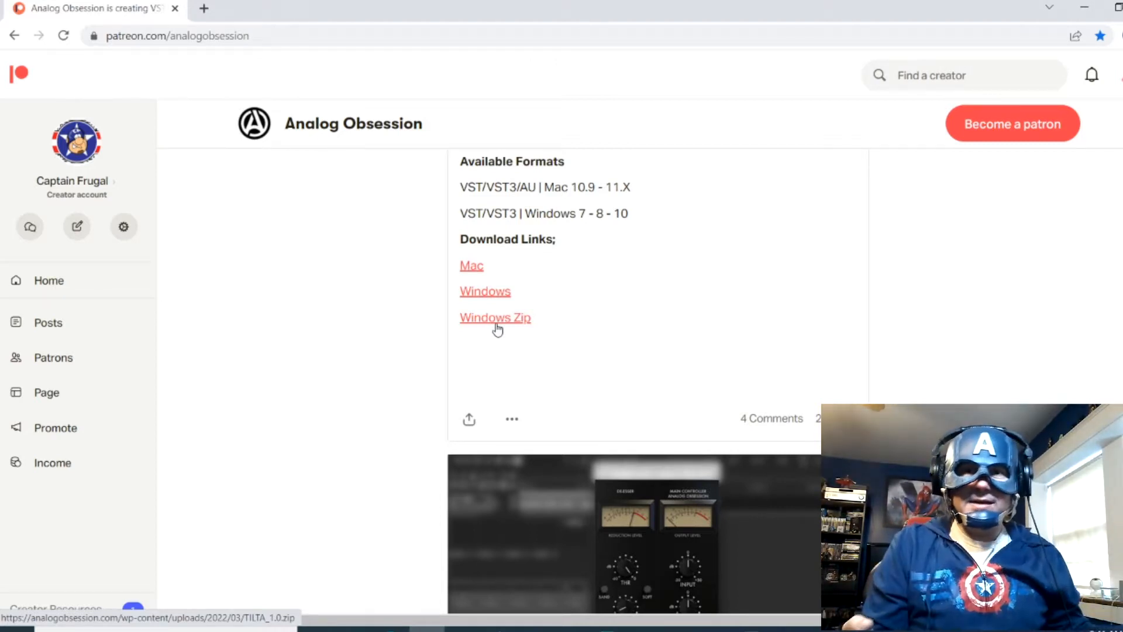
Expand the LOADES de-esser post and examine its plugin image, features, available formats and download links.
scroll(496, 329, "down", 4)
scroll(494, 325, "down", 1)
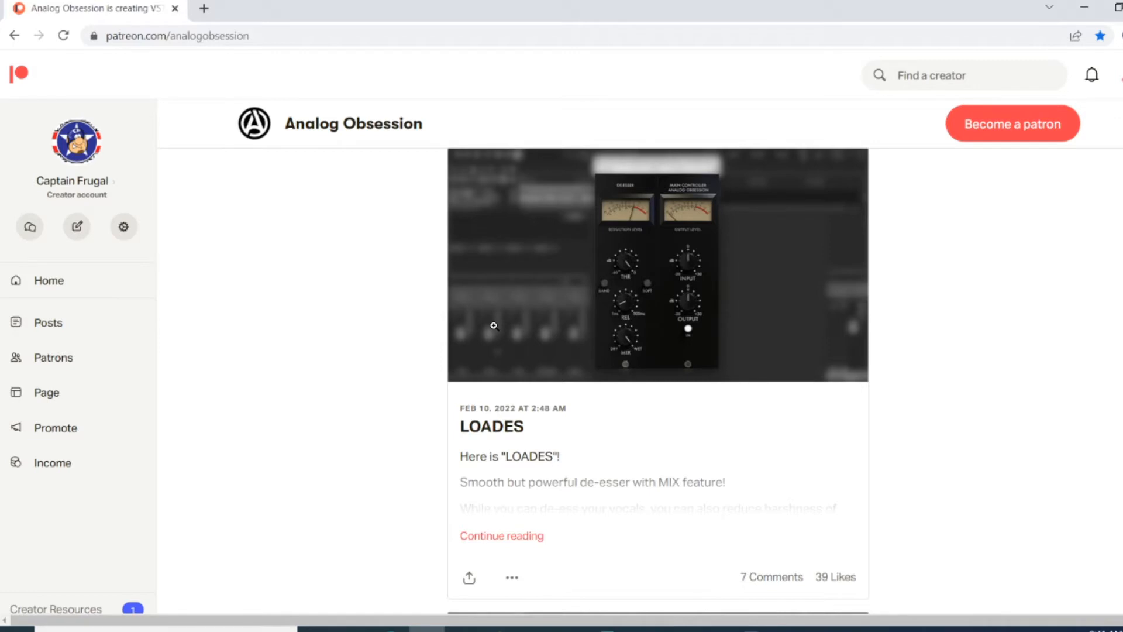
scroll(494, 325, "down", 2)
left_click(500, 382)
scroll(620, 375, "up", 1)
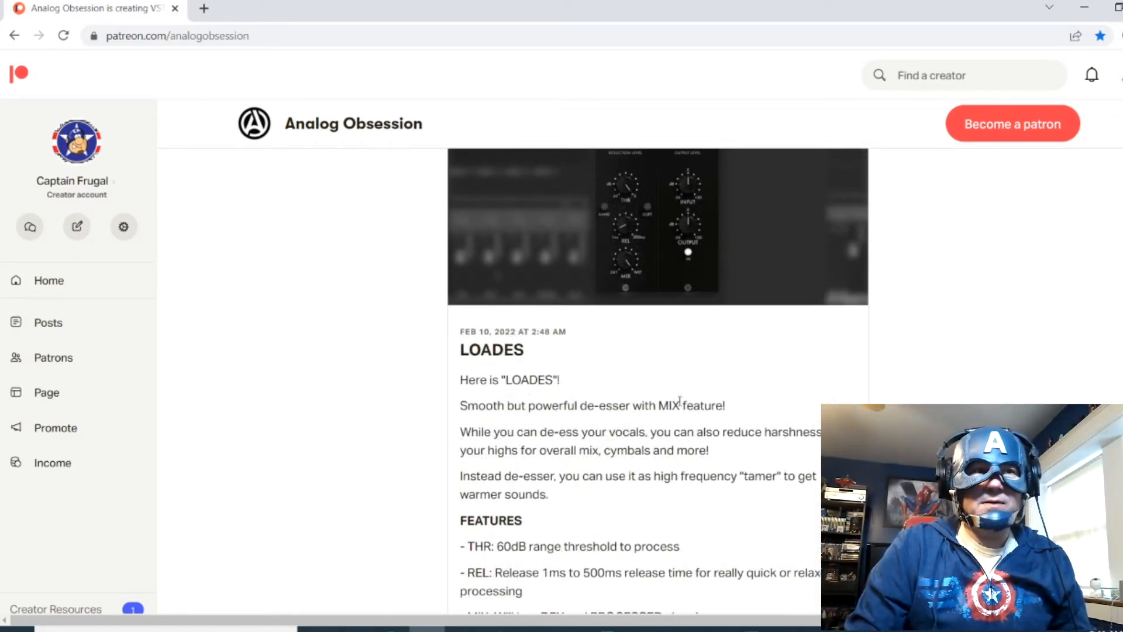
scroll(680, 402, "up", 2)
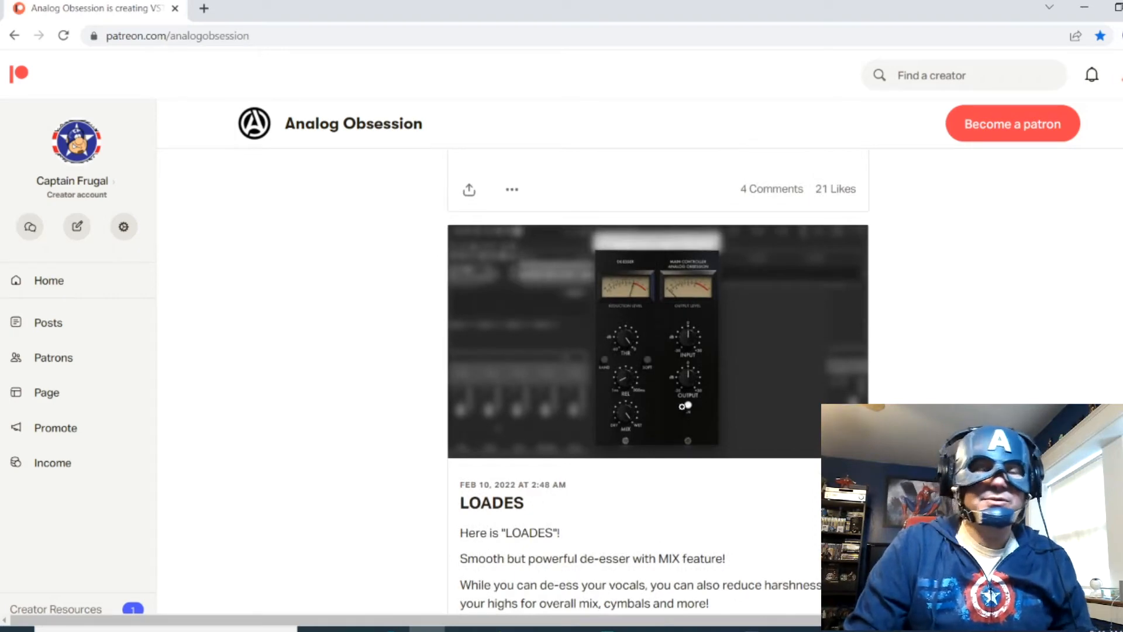
scroll(678, 404, "down", 5)
scroll(677, 403, "up", 4)
scroll(677, 403, "up", 5)
scroll(678, 404, "down", 6)
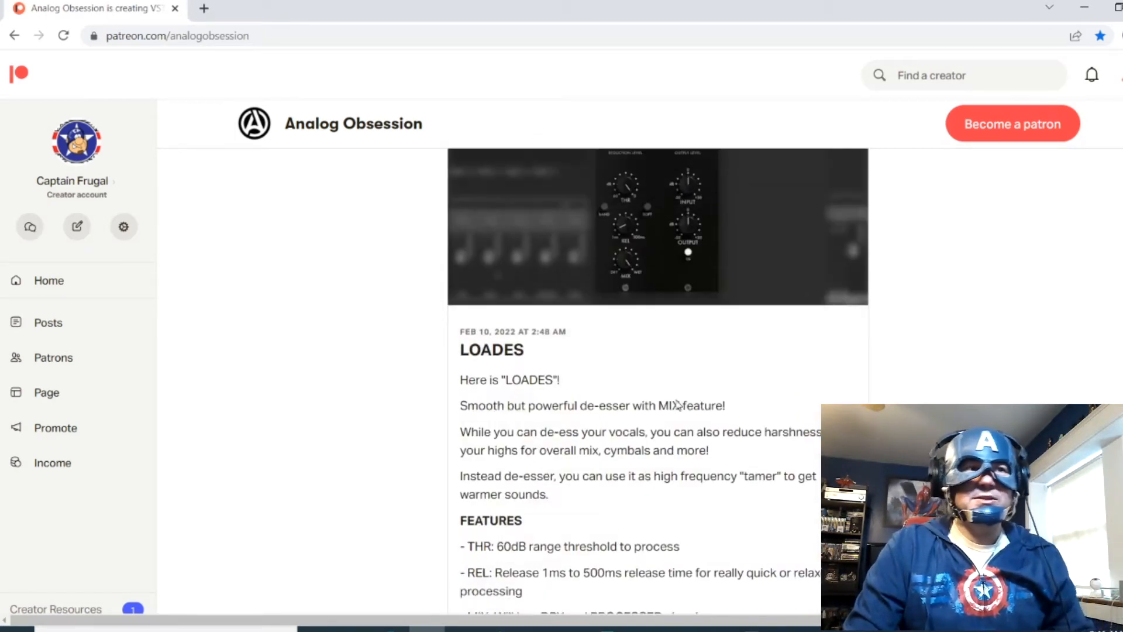
scroll(615, 369, "down", 2)
scroll(614, 369, "down", 7)
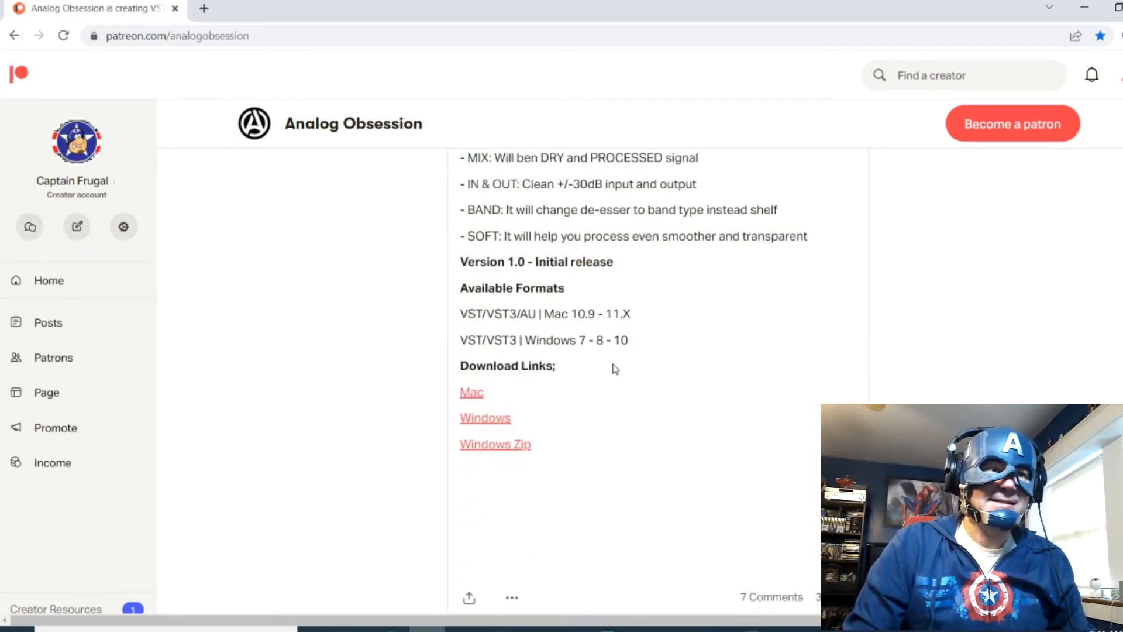
Expand the ReLife post and examine its controls, plugin image, version updates and download links.
scroll(585, 308, "down", 5)
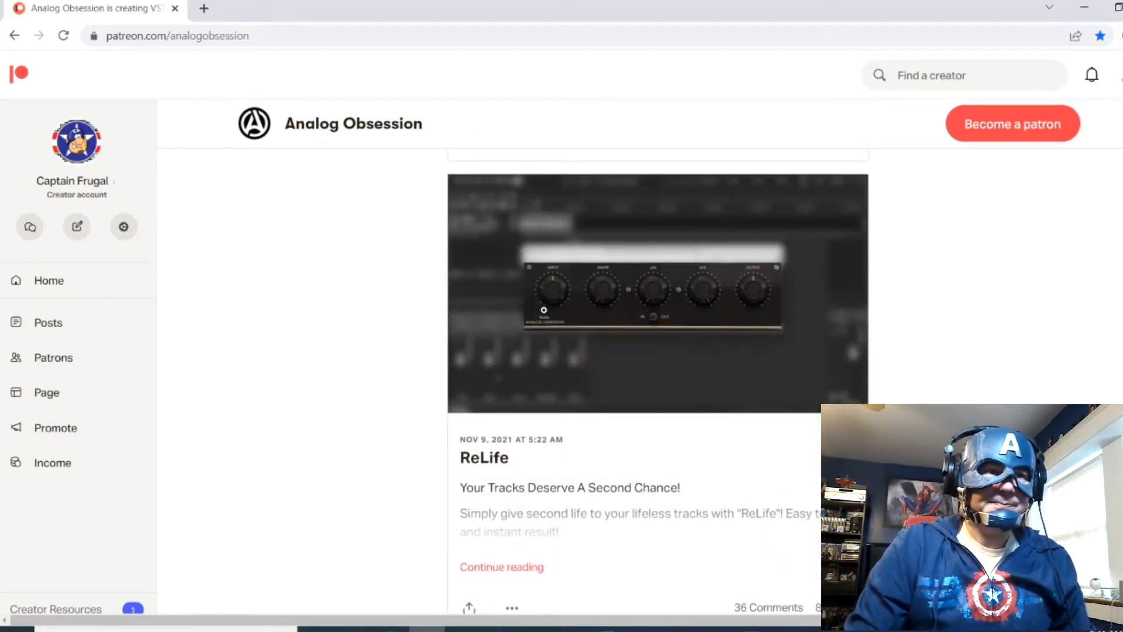
scroll(543, 311, "down", 3)
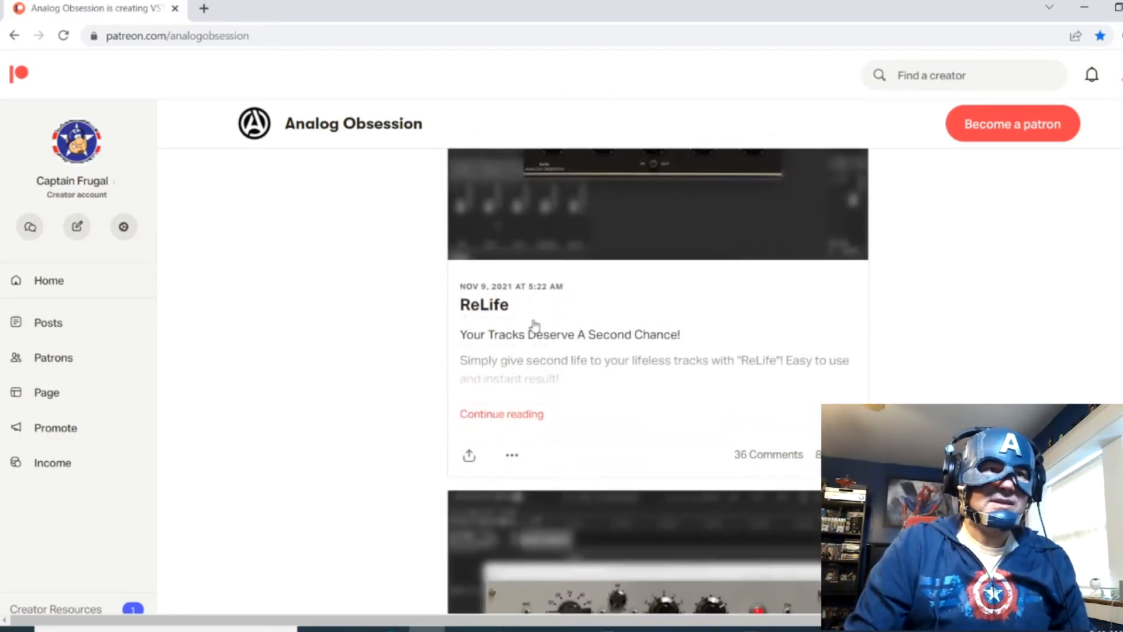
left_click(520, 414)
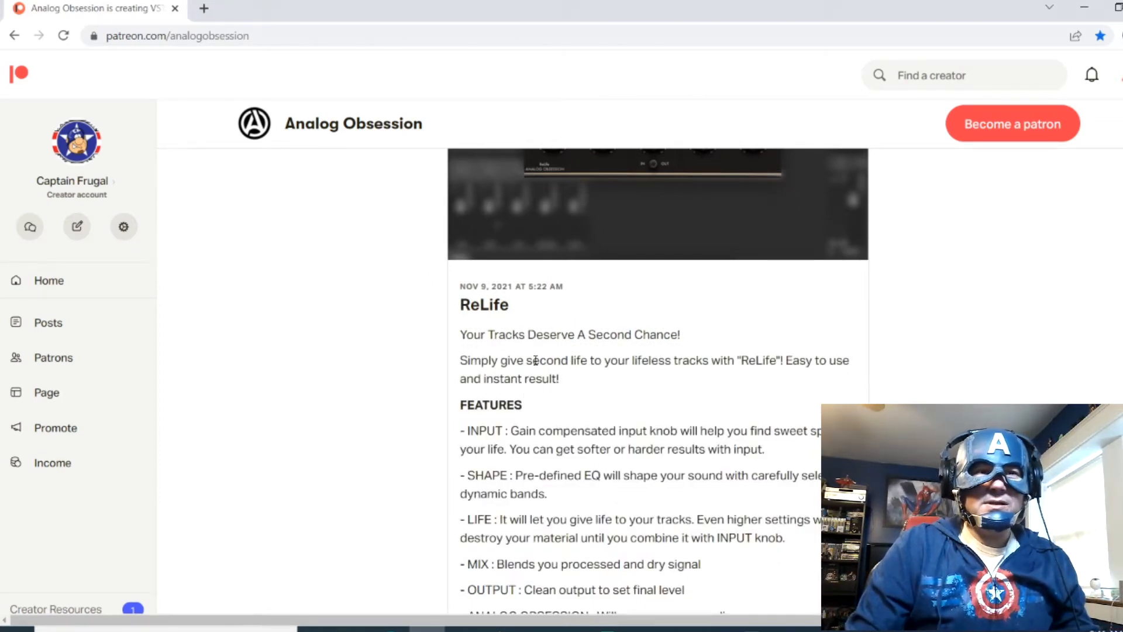
scroll(535, 360, "down", 1)
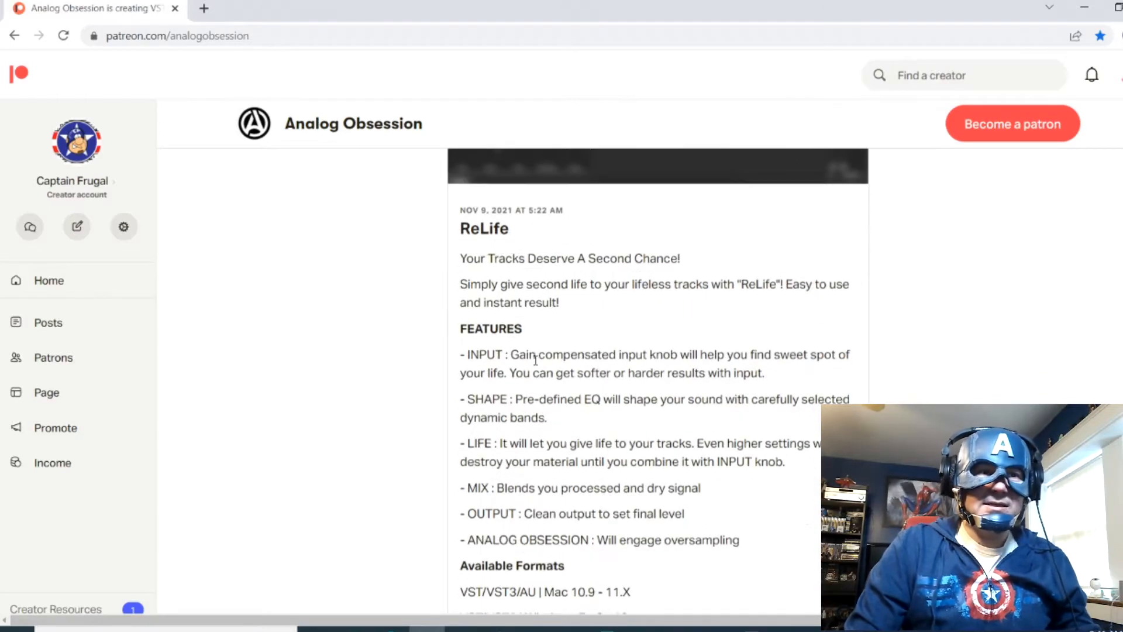
scroll(536, 360, "down", 2)
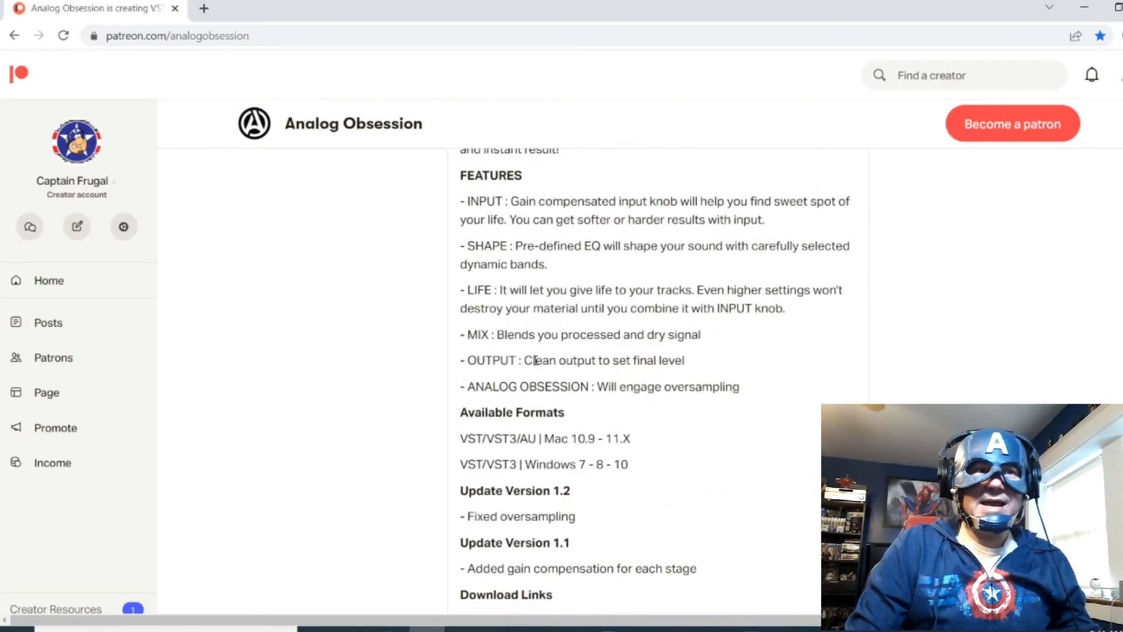
scroll(536, 360, "up", 6)
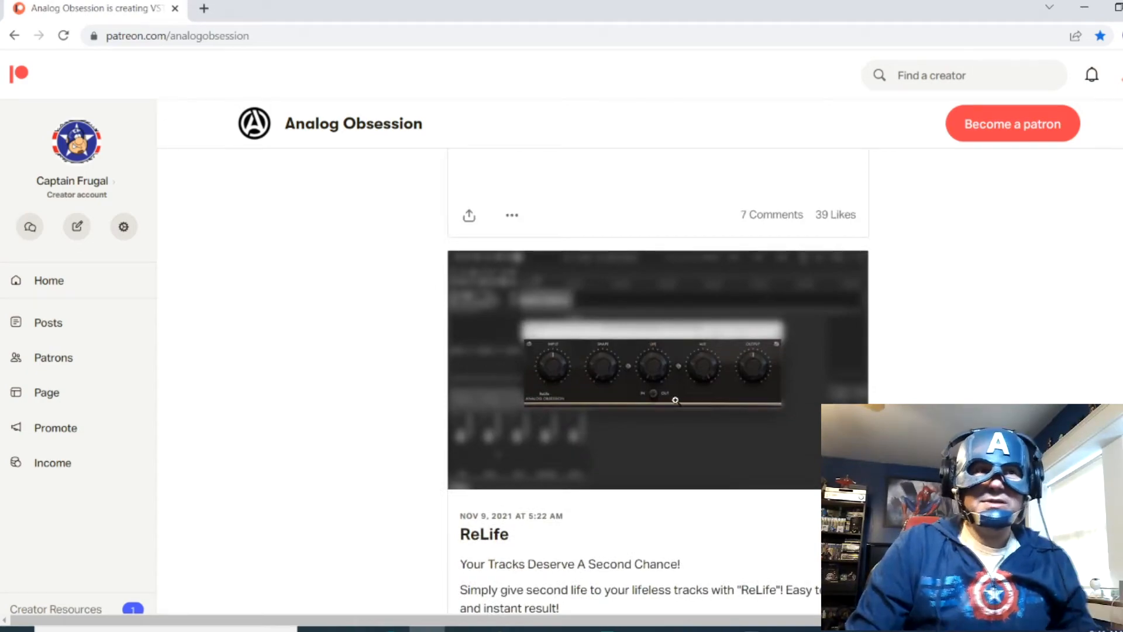
scroll(675, 400, "down", 10)
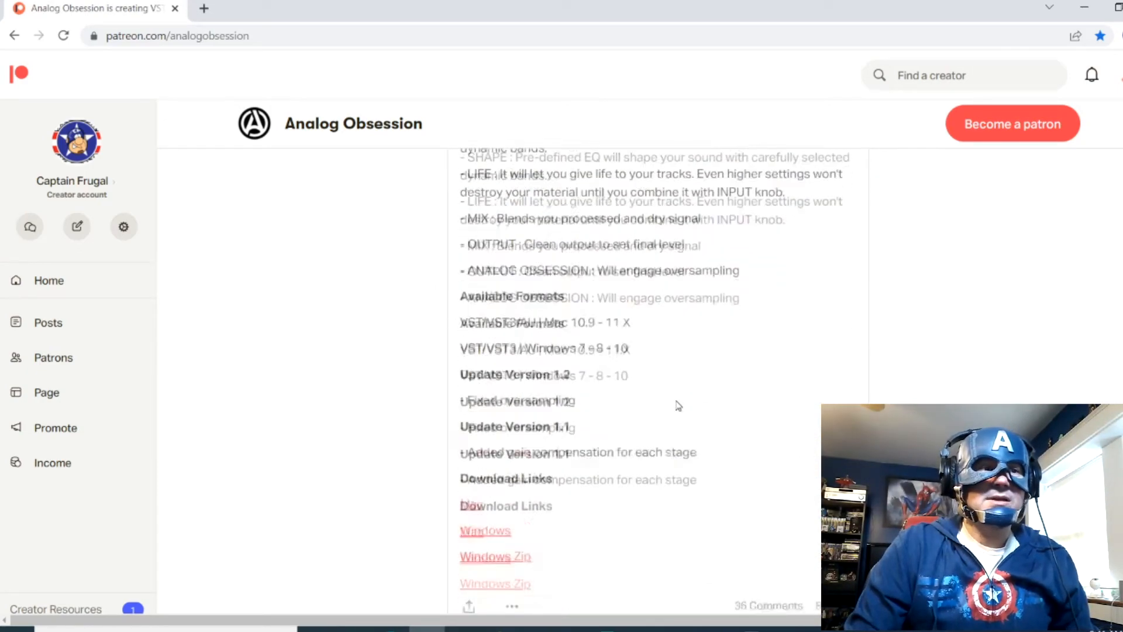
Expand the PREDD vintage mic preamp post and examine its plugin image, features and download links.
scroll(675, 399, "down", 3)
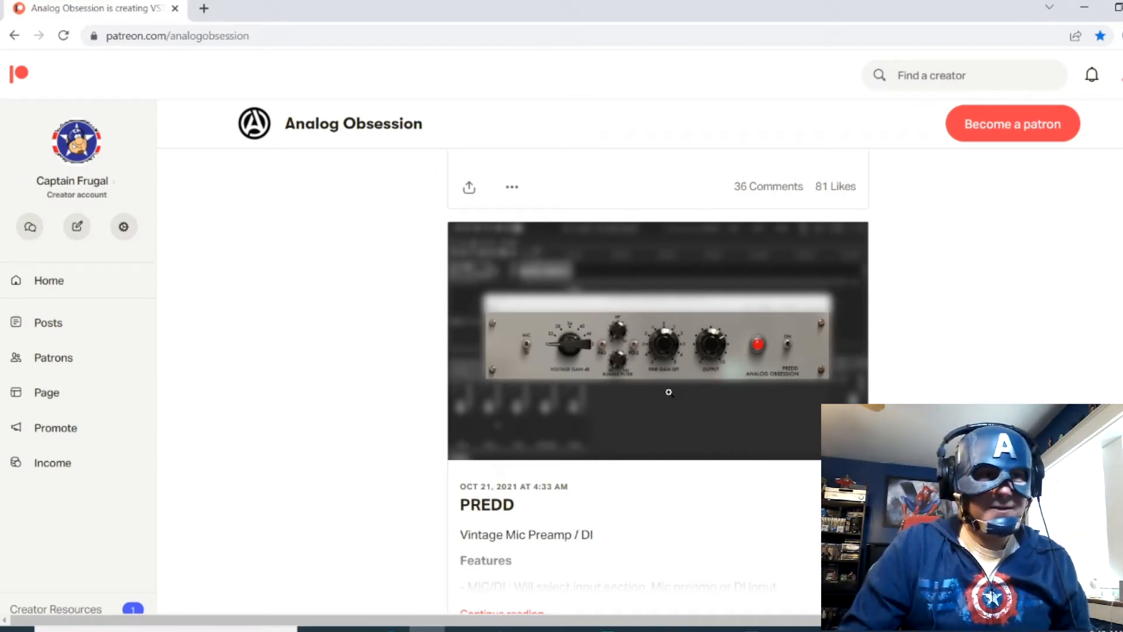
scroll(669, 392, "down", 2)
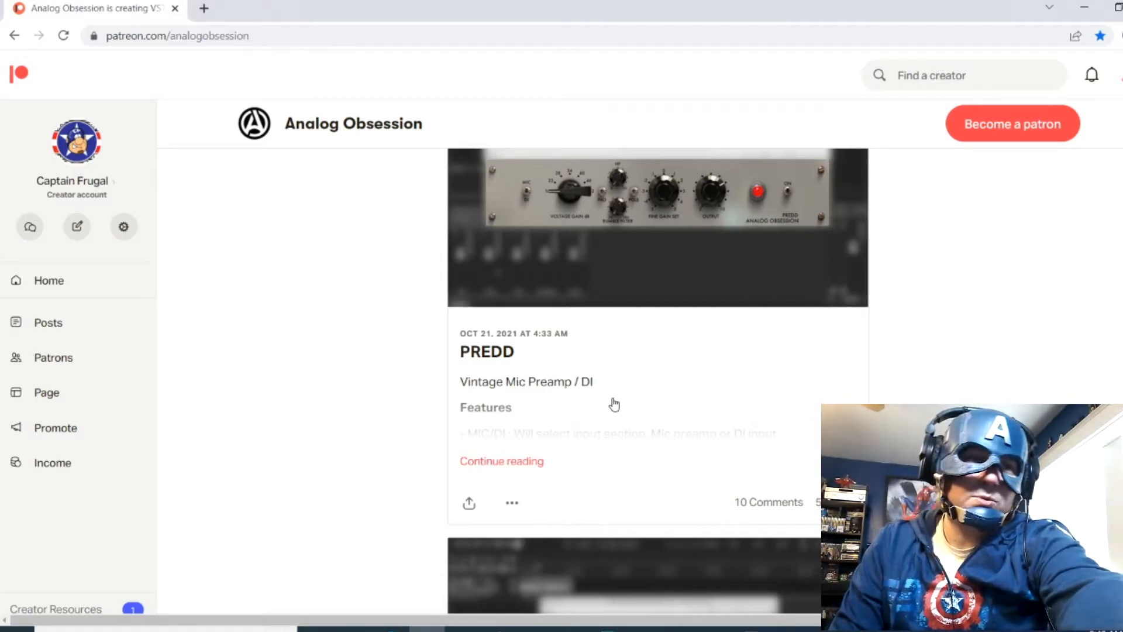
left_click(508, 463)
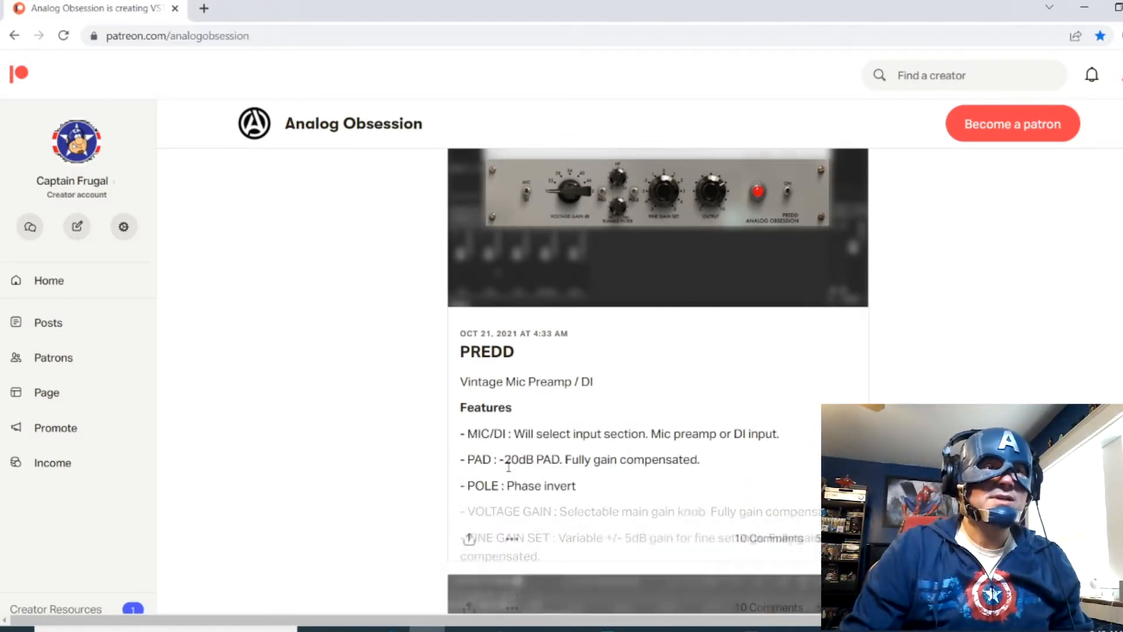
scroll(585, 325, "up", 1)
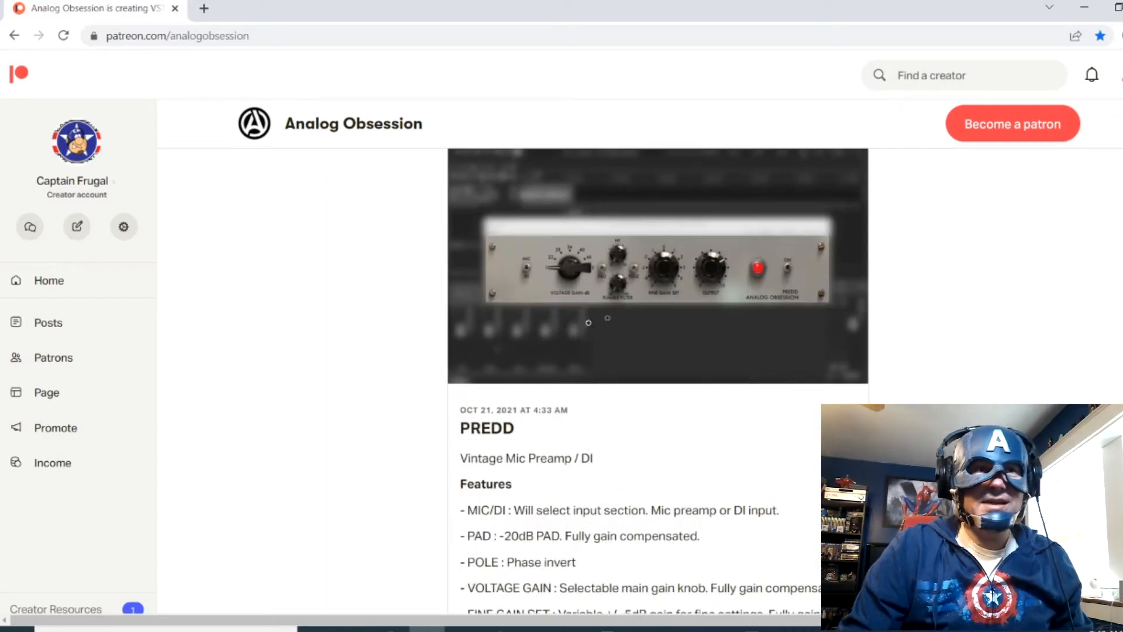
scroll(710, 316, "down", 5)
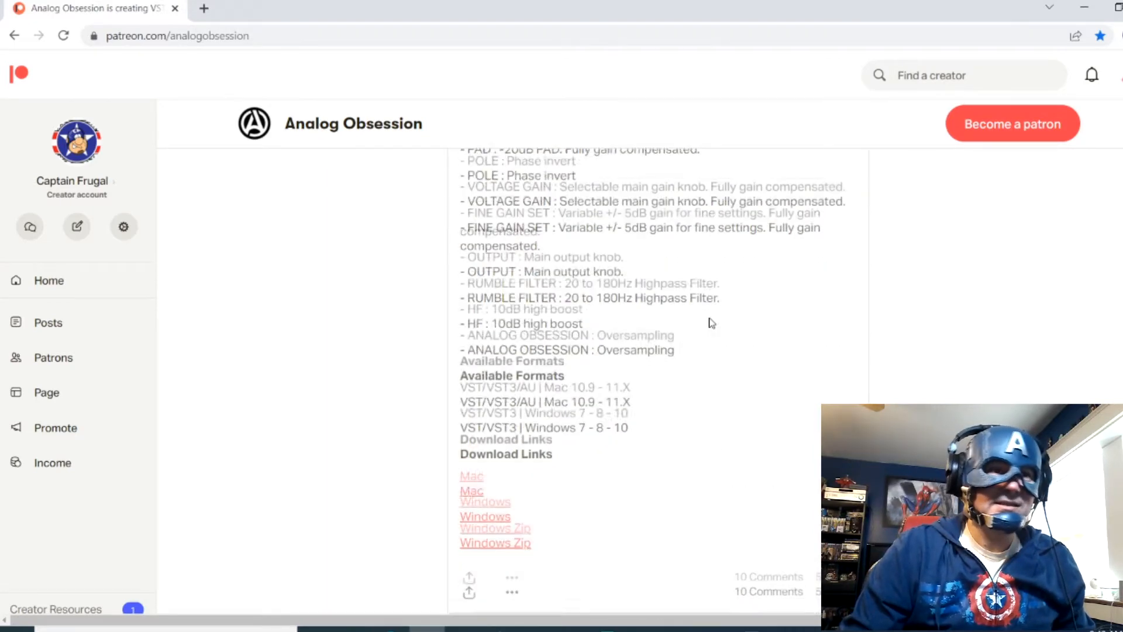
Expand the dBComp compressor/limiter post and read its features, available formats and download links.
scroll(711, 323, "down", 5)
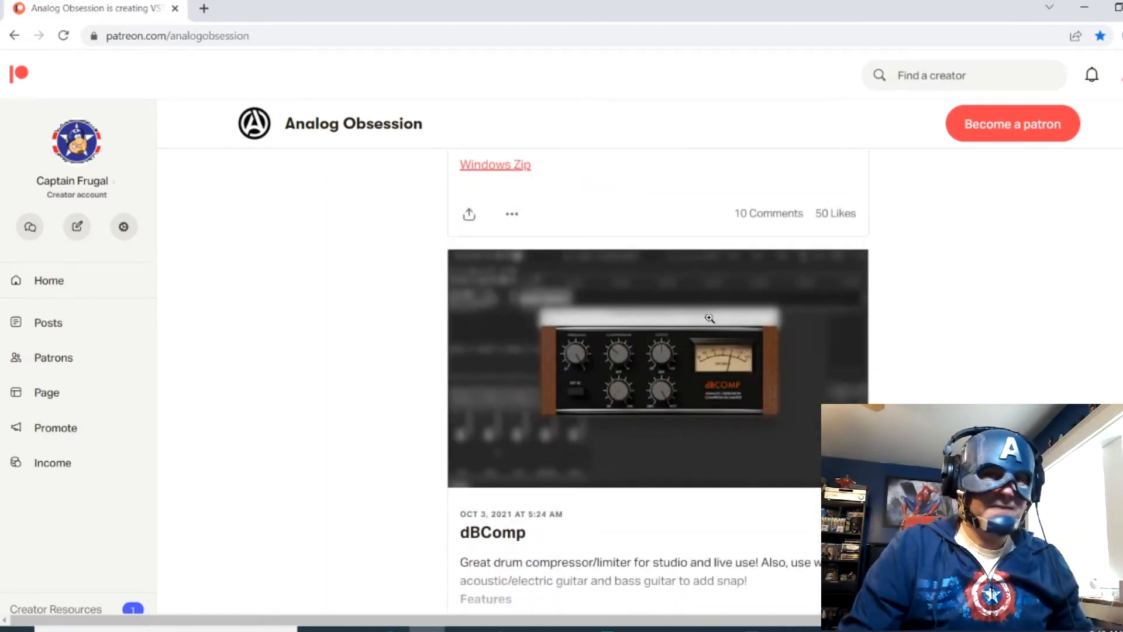
scroll(714, 325, "down", 1)
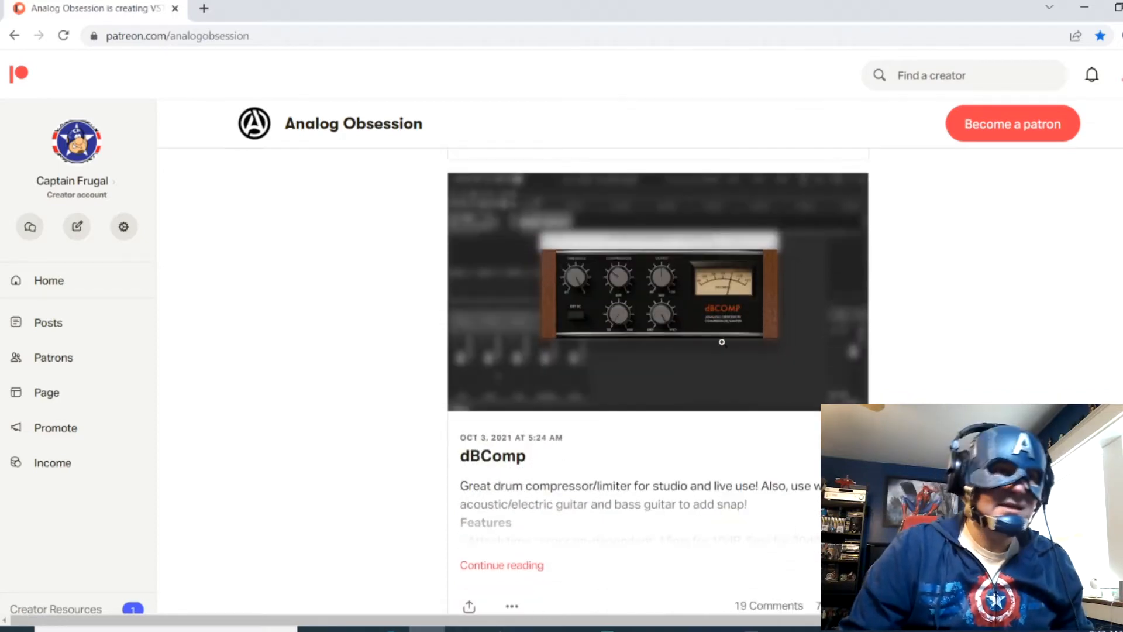
scroll(722, 342, "down", 2)
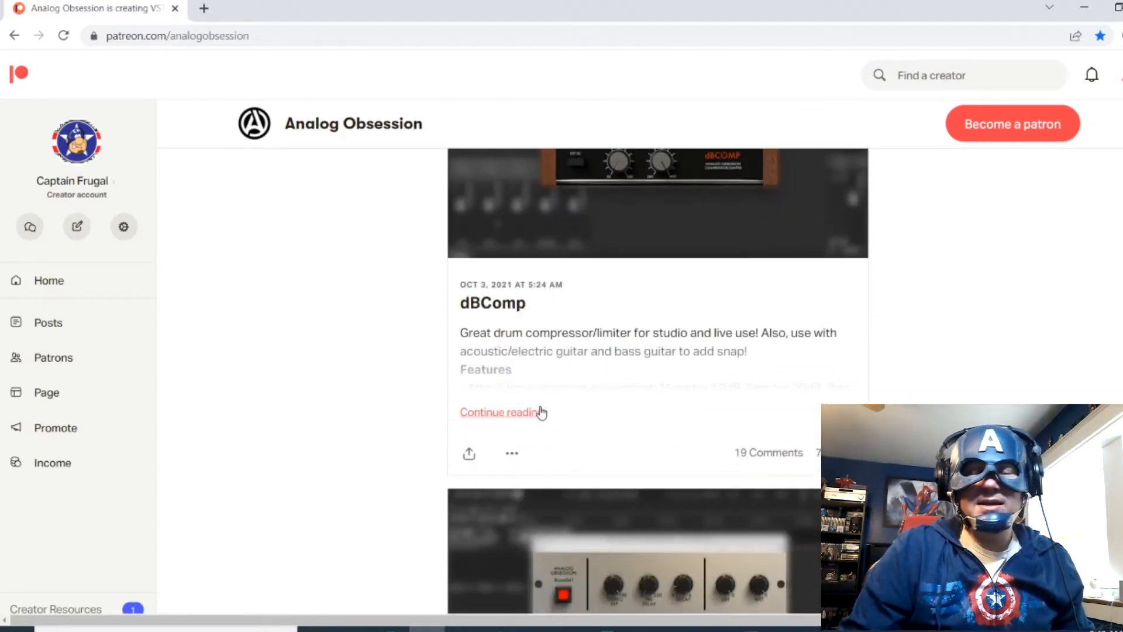
left_click(539, 413)
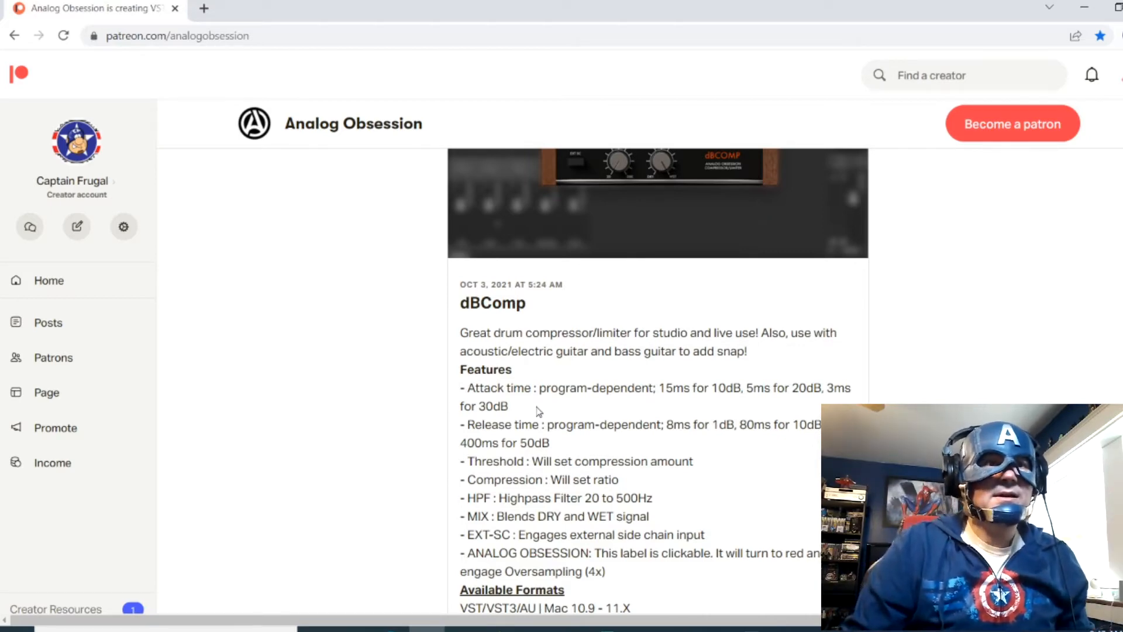
scroll(539, 411, "down", 2)
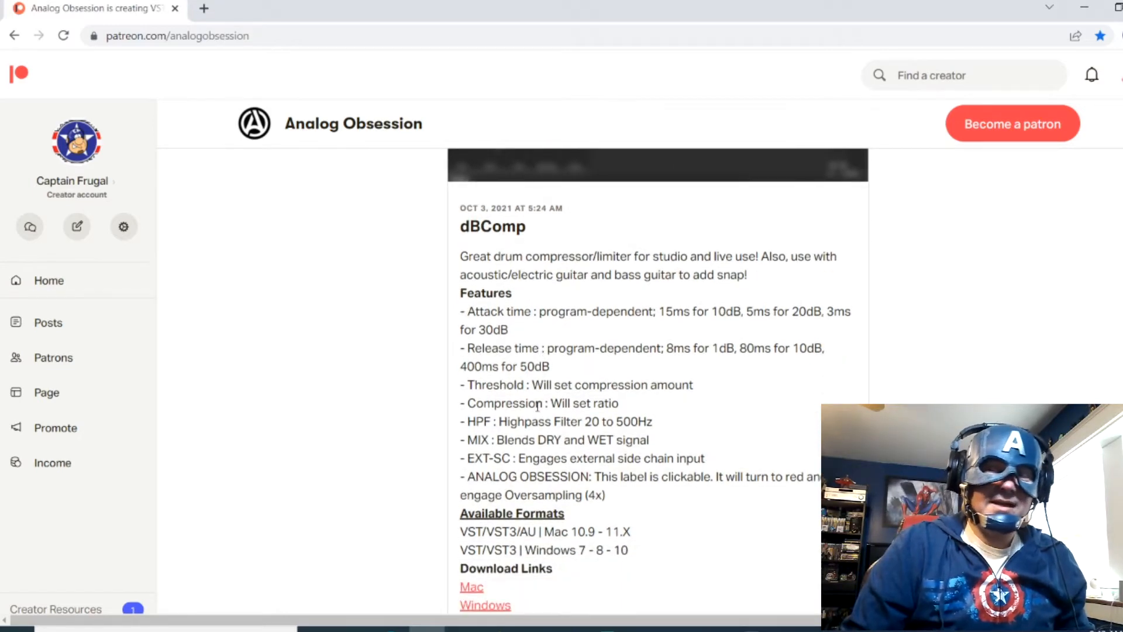
scroll(538, 409, "down", 2)
scroll(537, 408, "down", 2)
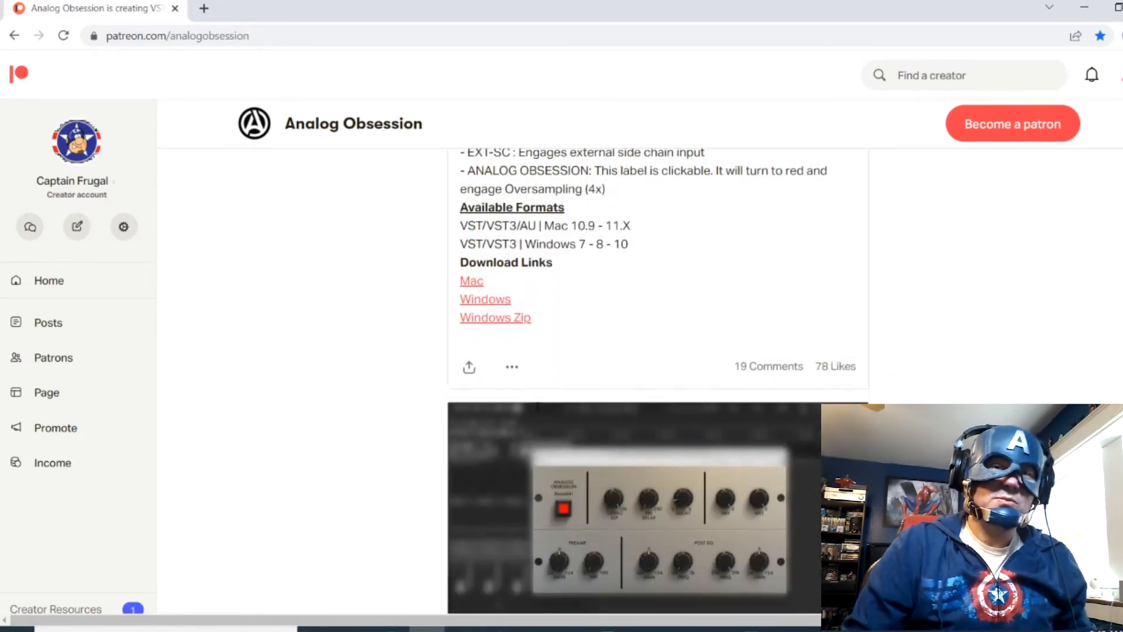
Expand the Room041 reverb post and read its section-by-section features, formats and download links.
scroll(537, 408, "down", 1)
scroll(535, 404, "down", 2)
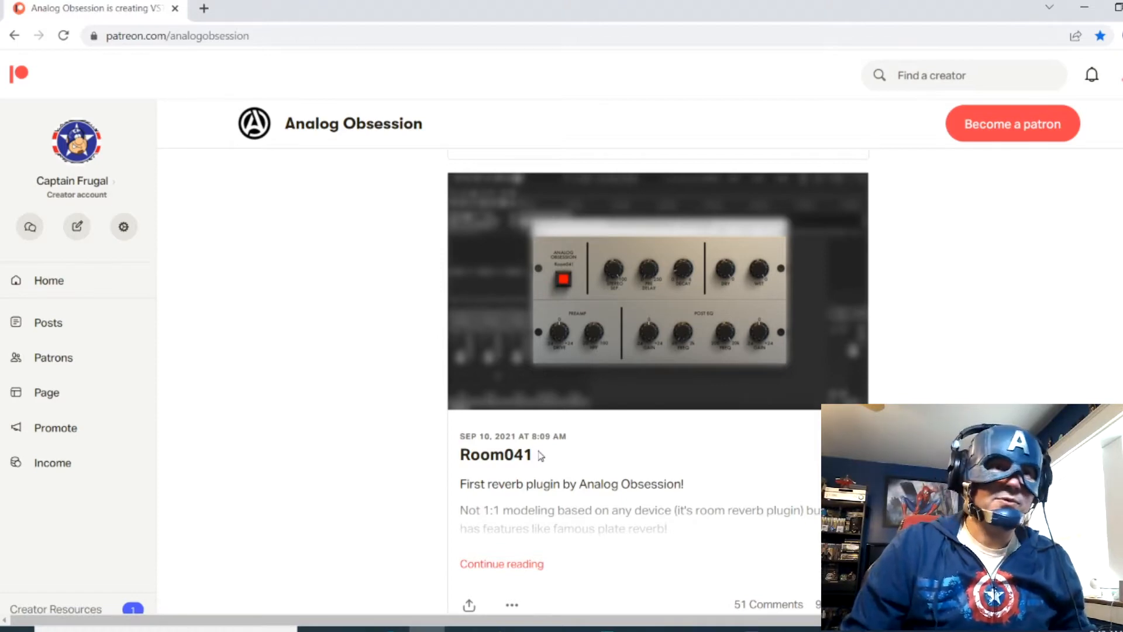
scroll(540, 455, "down", 2)
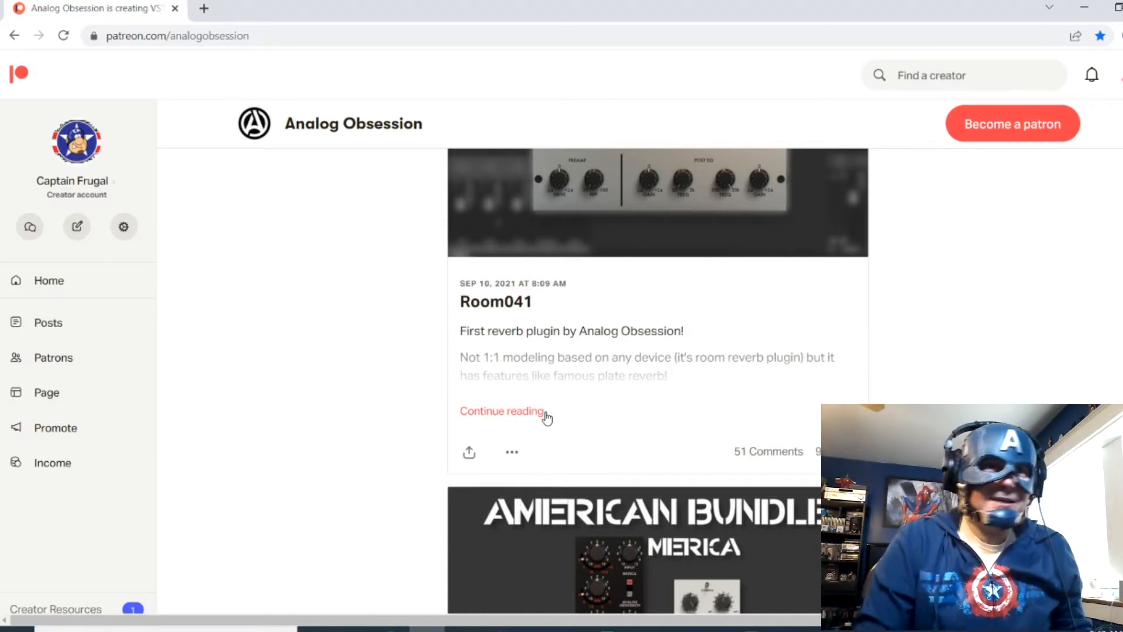
left_click(546, 417)
scroll(588, 293, "up", 1)
scroll(696, 286, "down", 12)
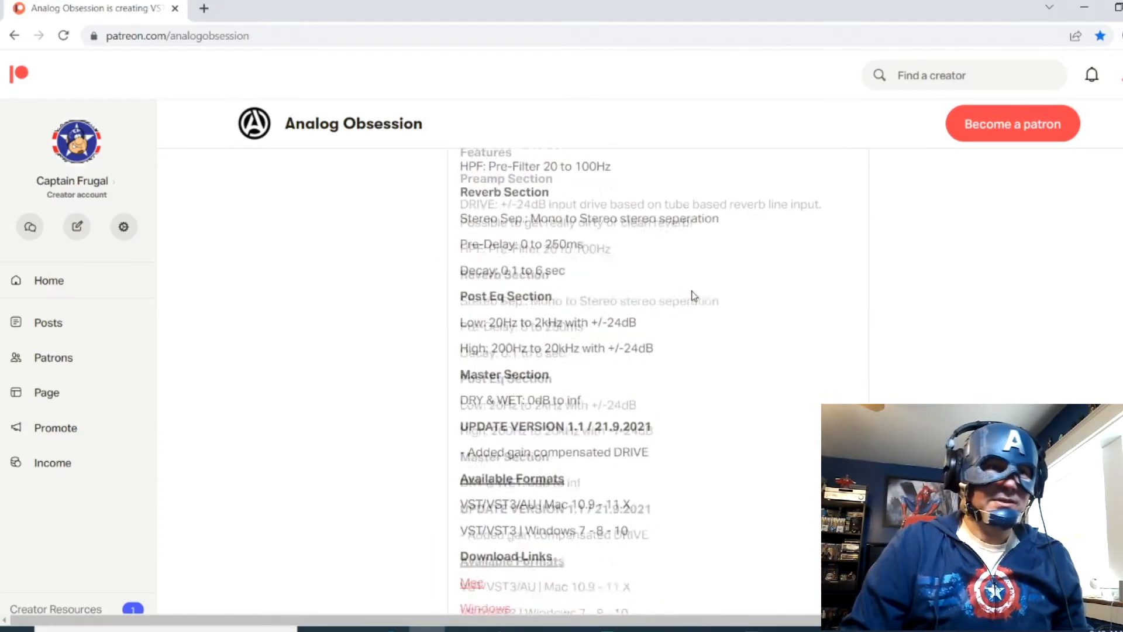
Expand the AMERICAN BUNDLE post to show the full description of its plugins.
scroll(694, 295, "down", 4)
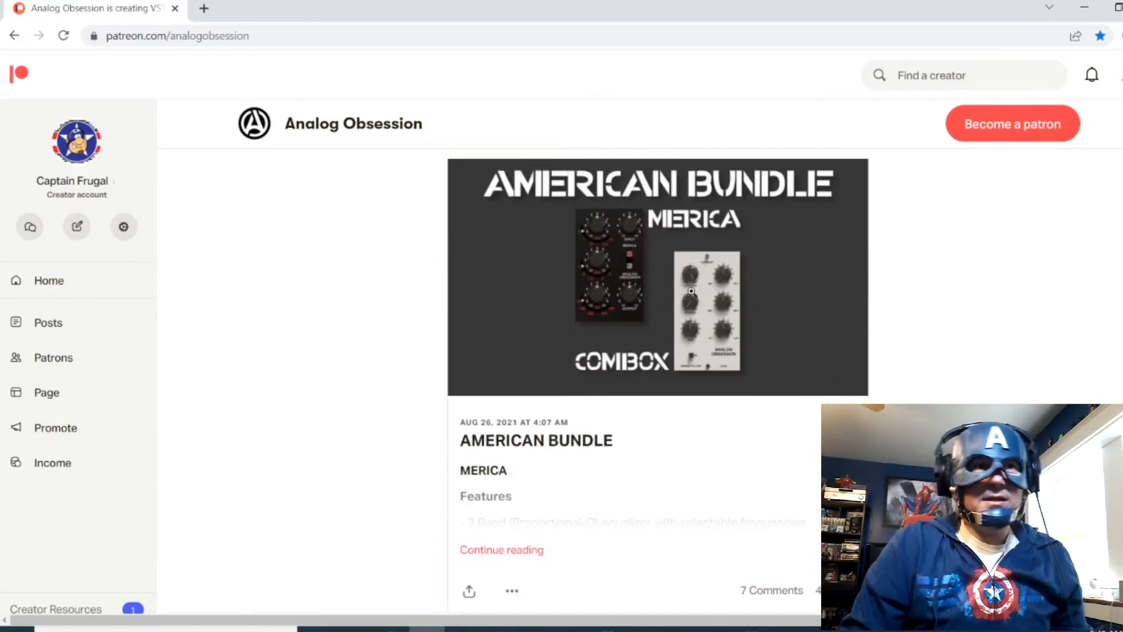
scroll(610, 380, "down", 1)
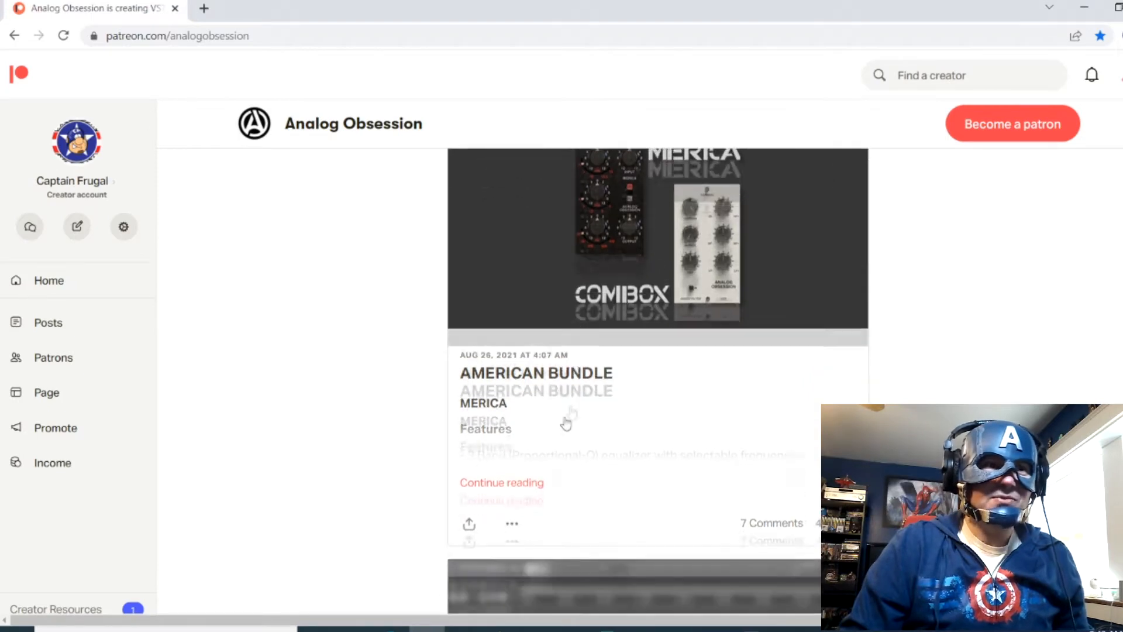
left_click(544, 474)
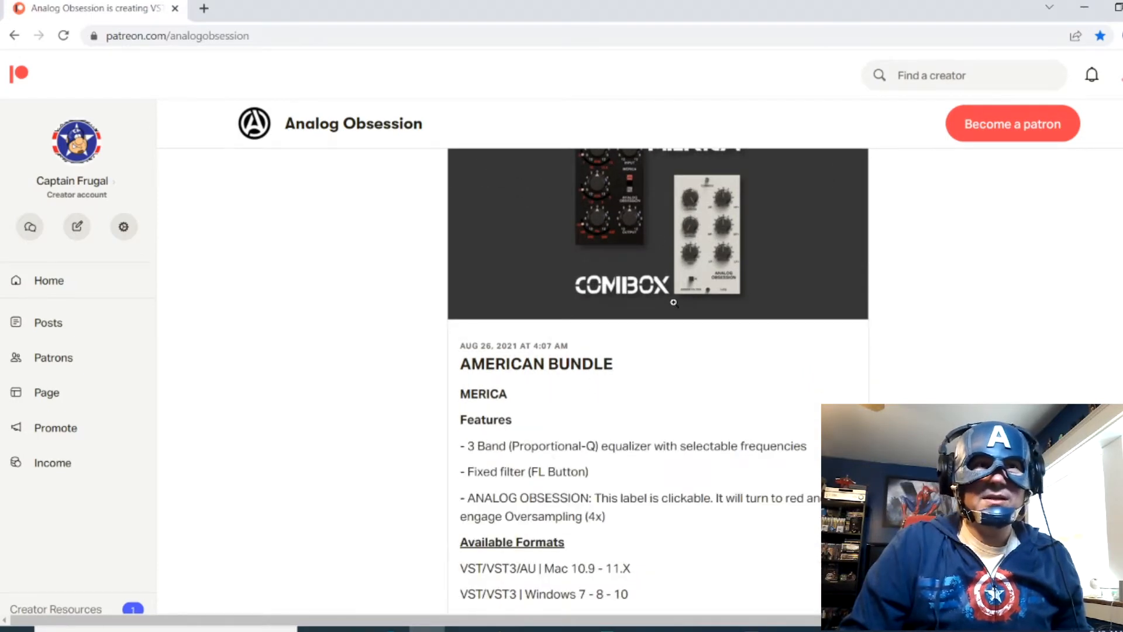
Expand the SSQ console equalizer post and read its features, v6.0 update notes and download links.
scroll(675, 307, "down", 6)
scroll(677, 308, "down", 15)
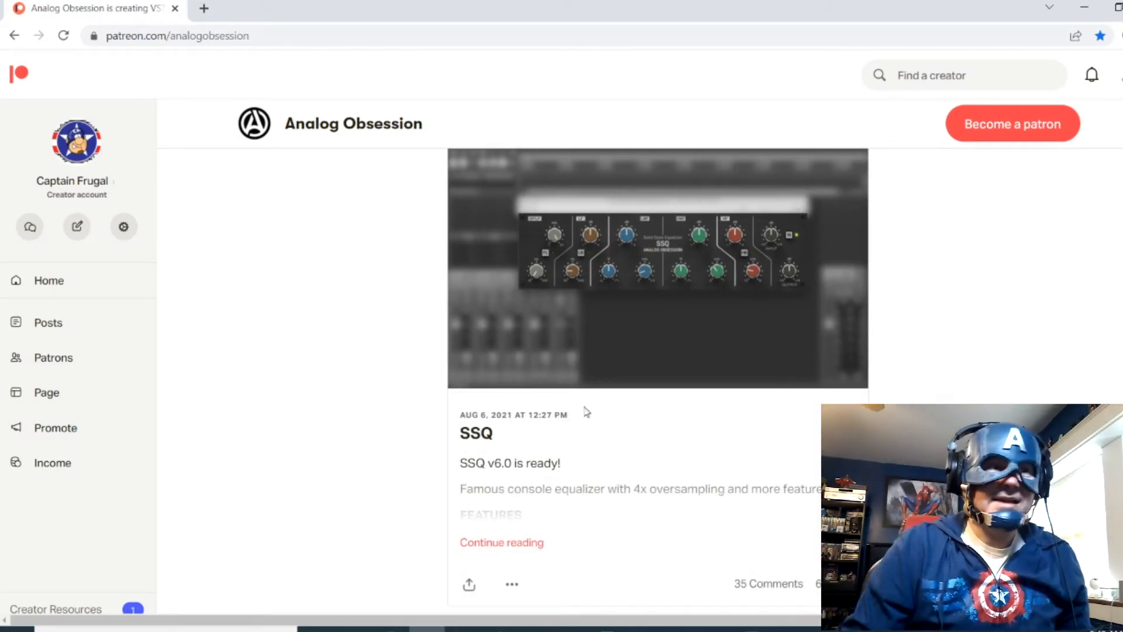
left_click(520, 537)
scroll(612, 499, "down", 3)
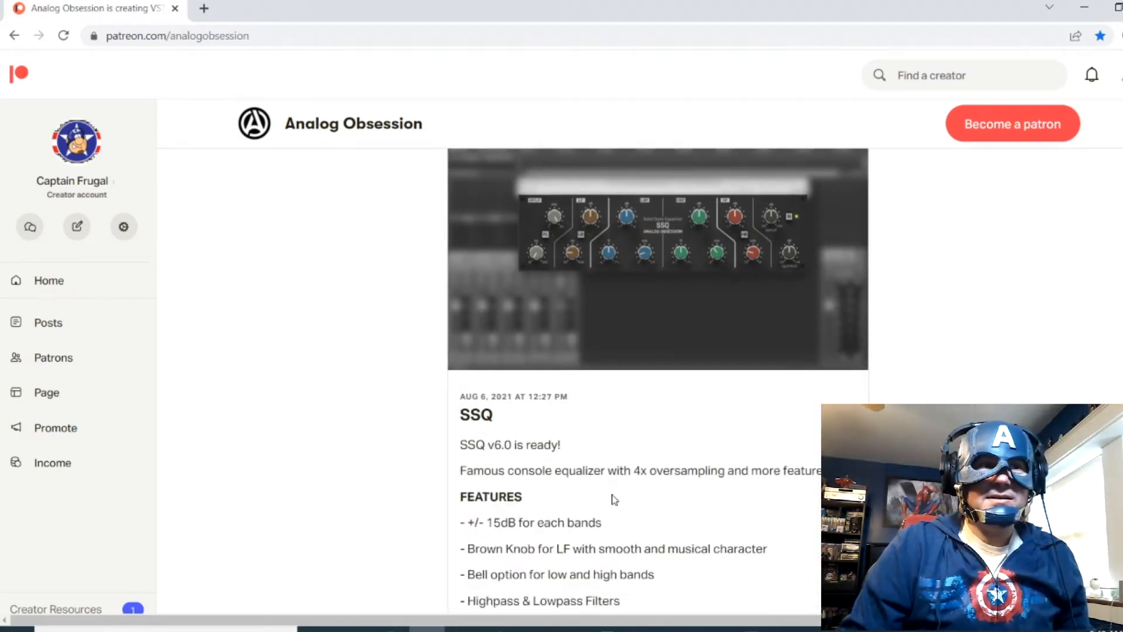
scroll(704, 361, "up", 4)
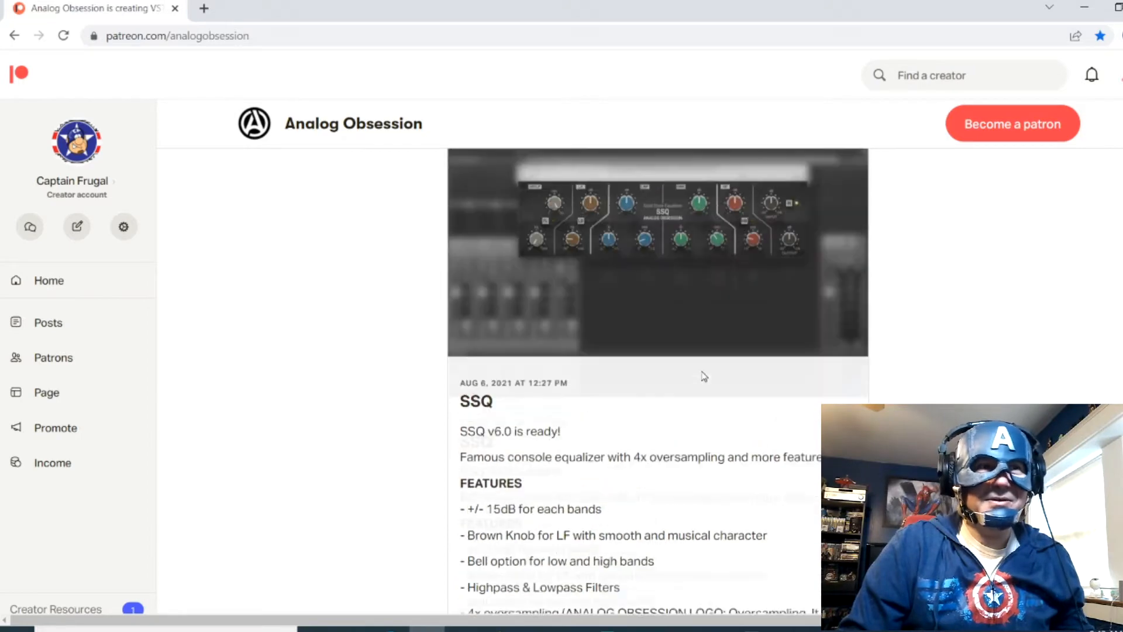
scroll(749, 343, "down", 5)
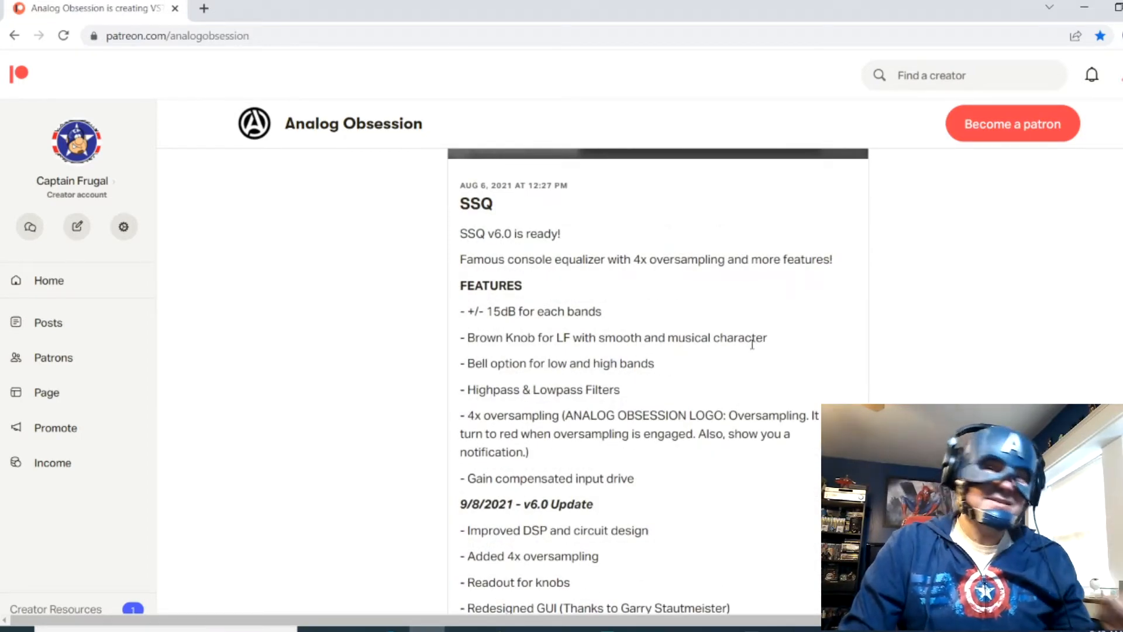
scroll(753, 344, "down", 10)
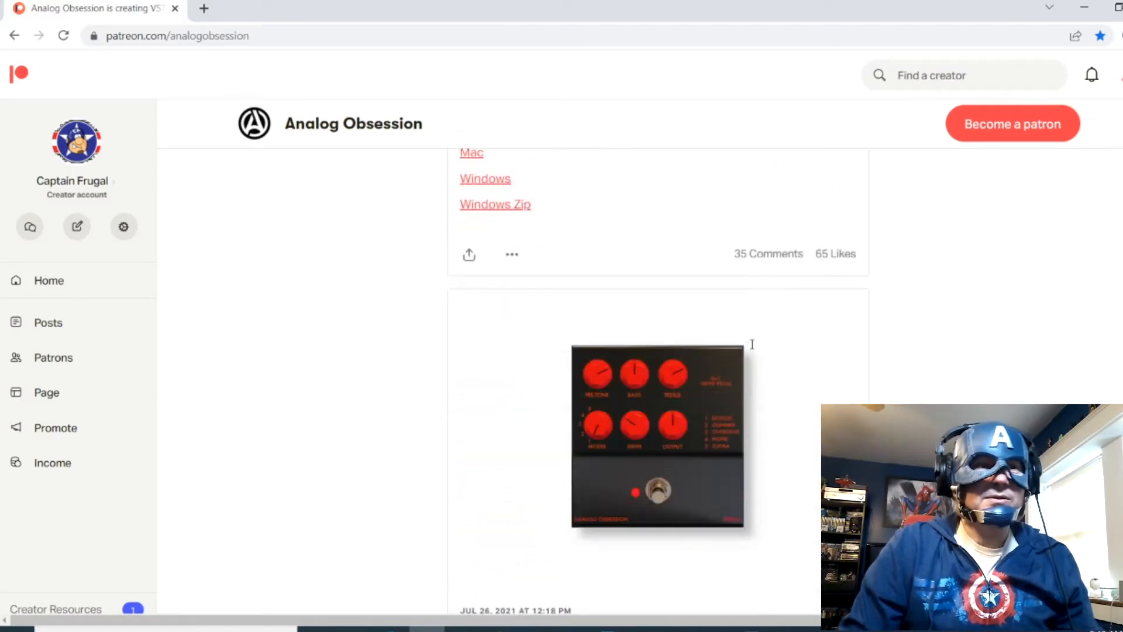
Look over the PEDALz drive pedal post, and expand the CHANNEV channel-strip post to examine its image, features and available formats.
scroll(752, 344, "down", 3)
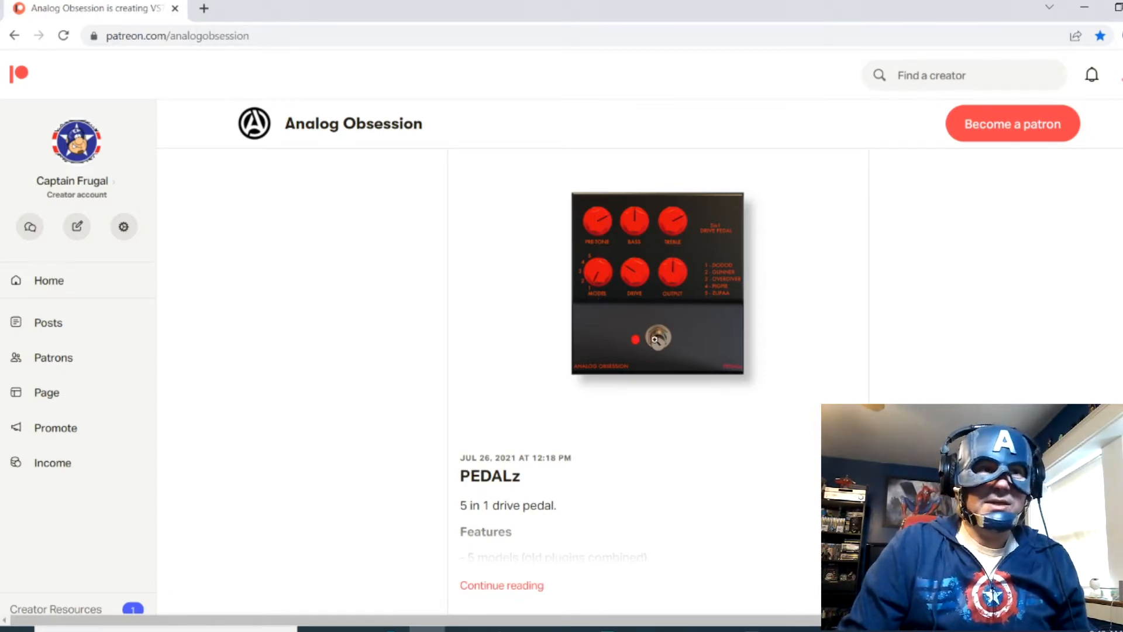
scroll(656, 340, "down", 6)
scroll(655, 339, "down", 1)
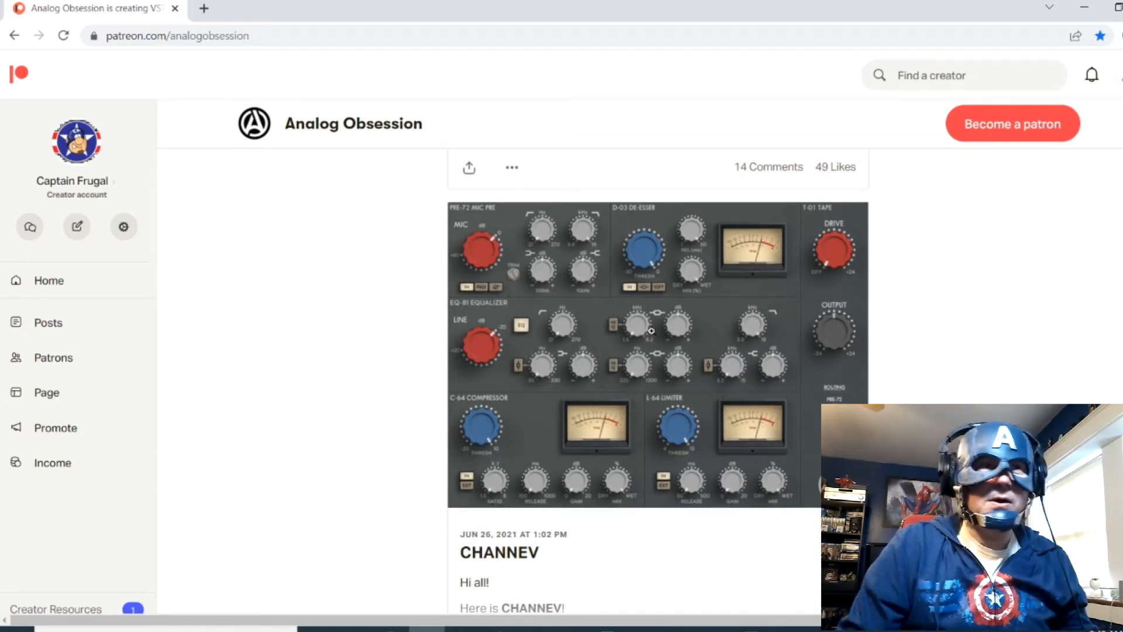
scroll(646, 316, "down", 1)
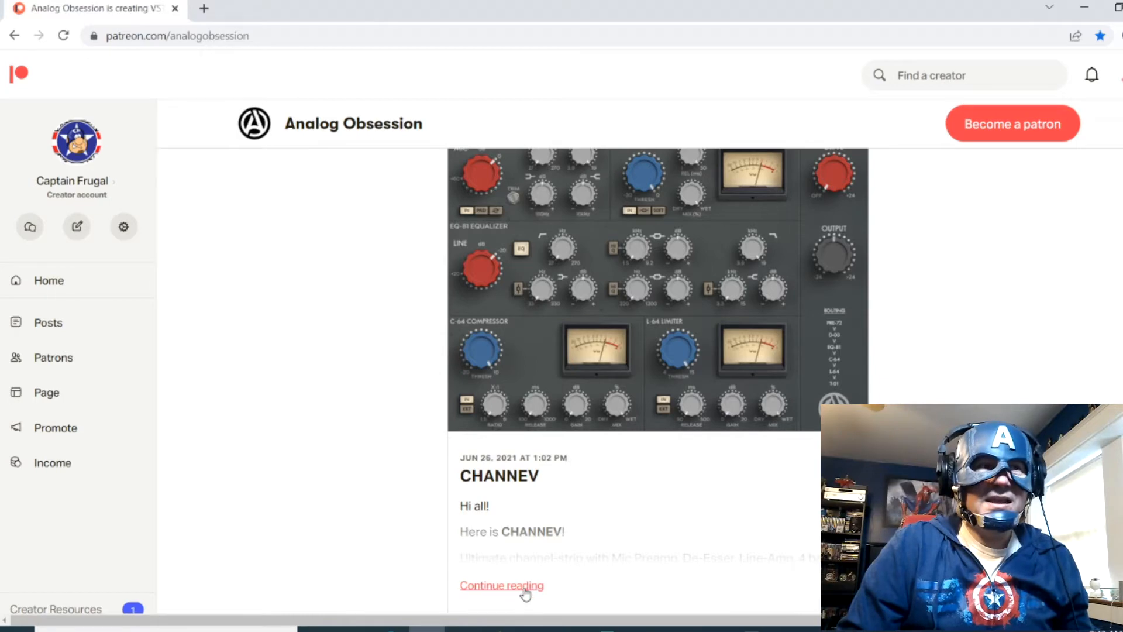
left_click(502, 585)
scroll(476, 442, "up", 3)
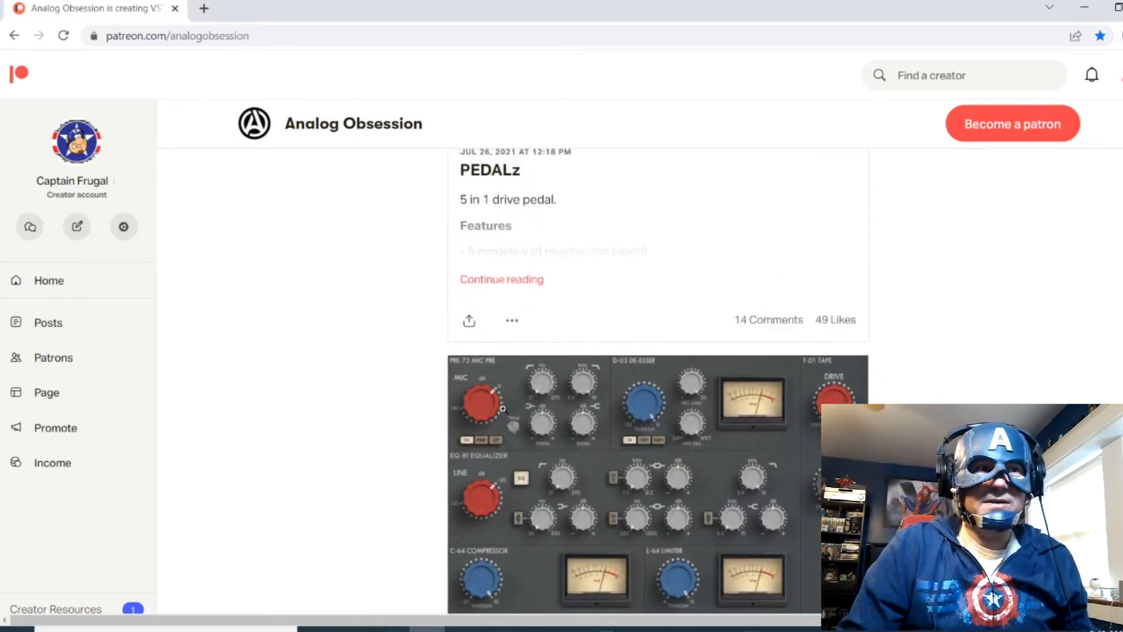
scroll(526, 405, "down", 1)
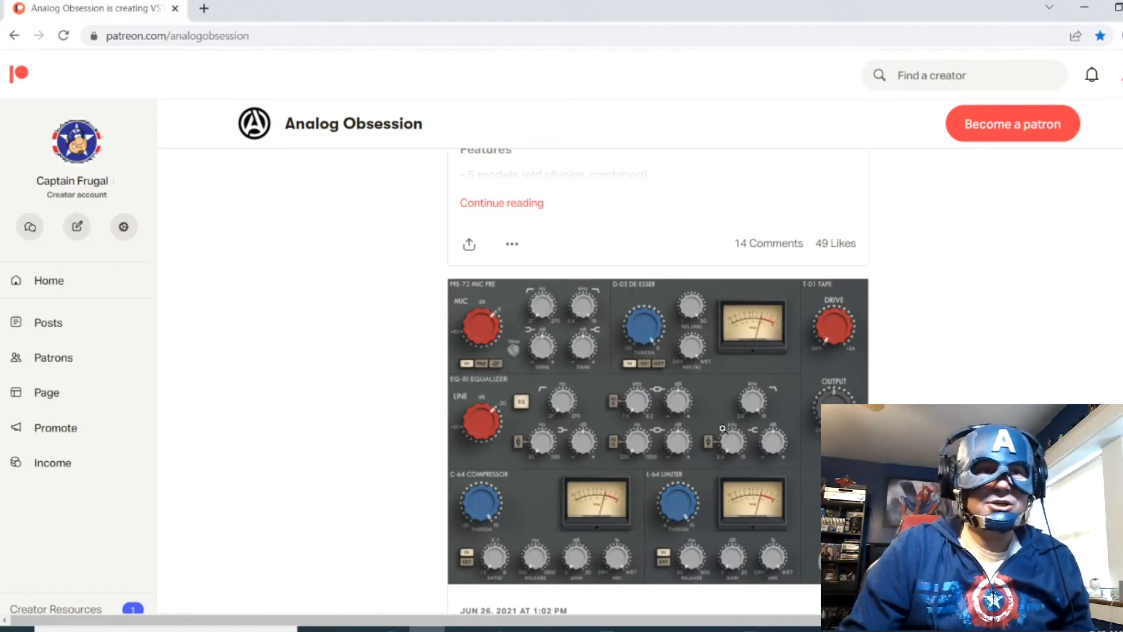
scroll(723, 429, "down", 1)
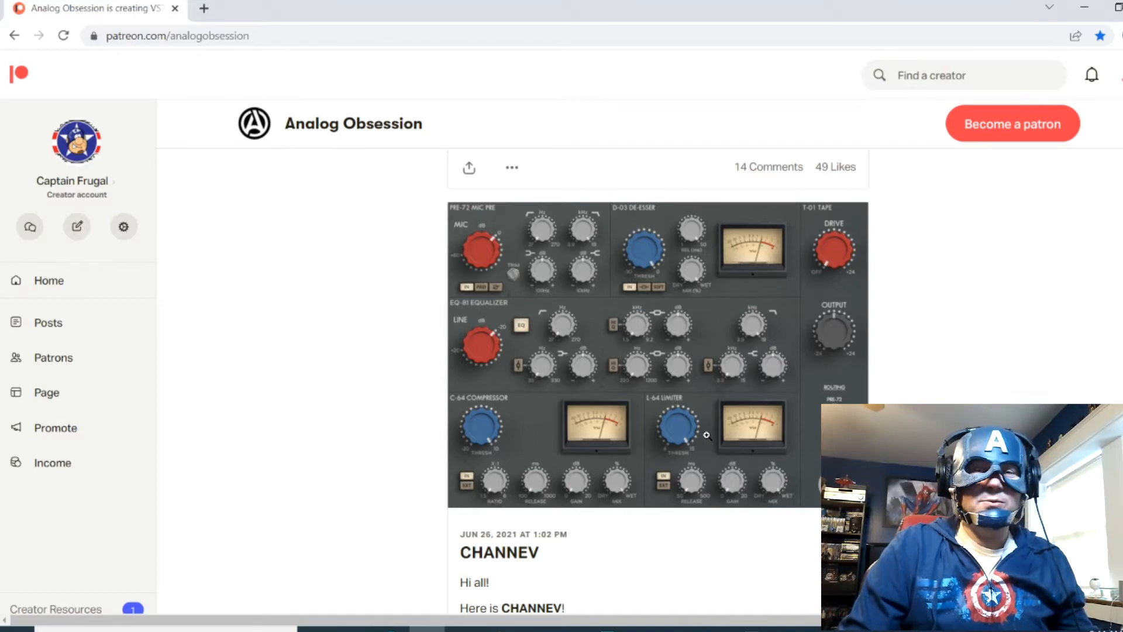
scroll(707, 434, "down", 3)
scroll(709, 440, "down", 10)
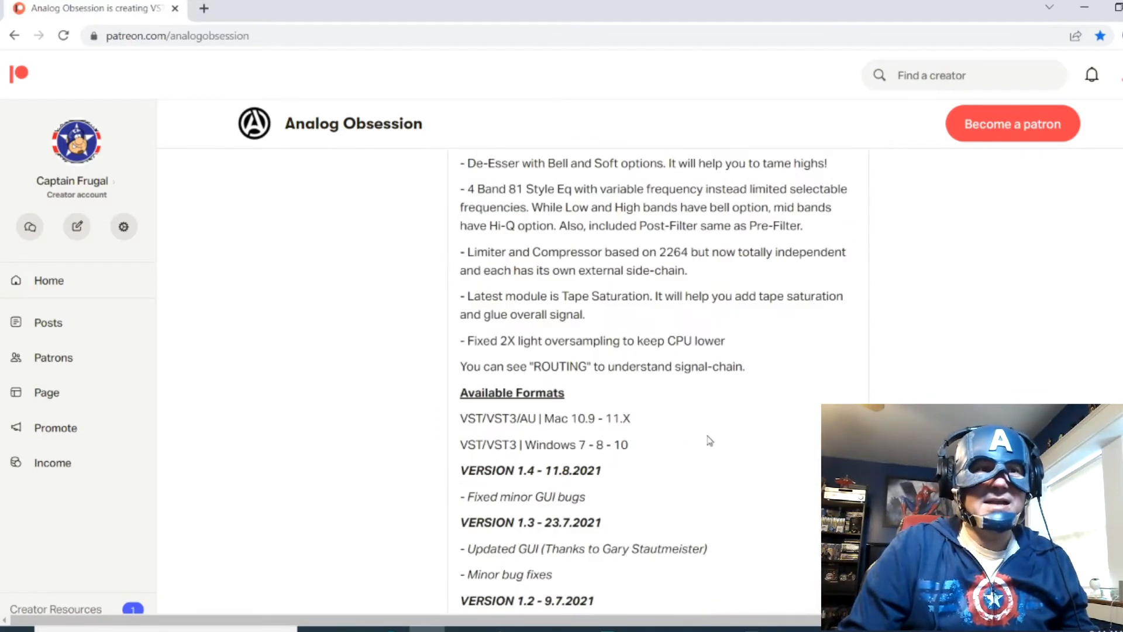
Go back up through the Analog Obsession posts, past CHANNEV and the AMERICAN BUNDLE.
scroll(709, 440, "up", 2)
scroll(710, 440, "up", 10)
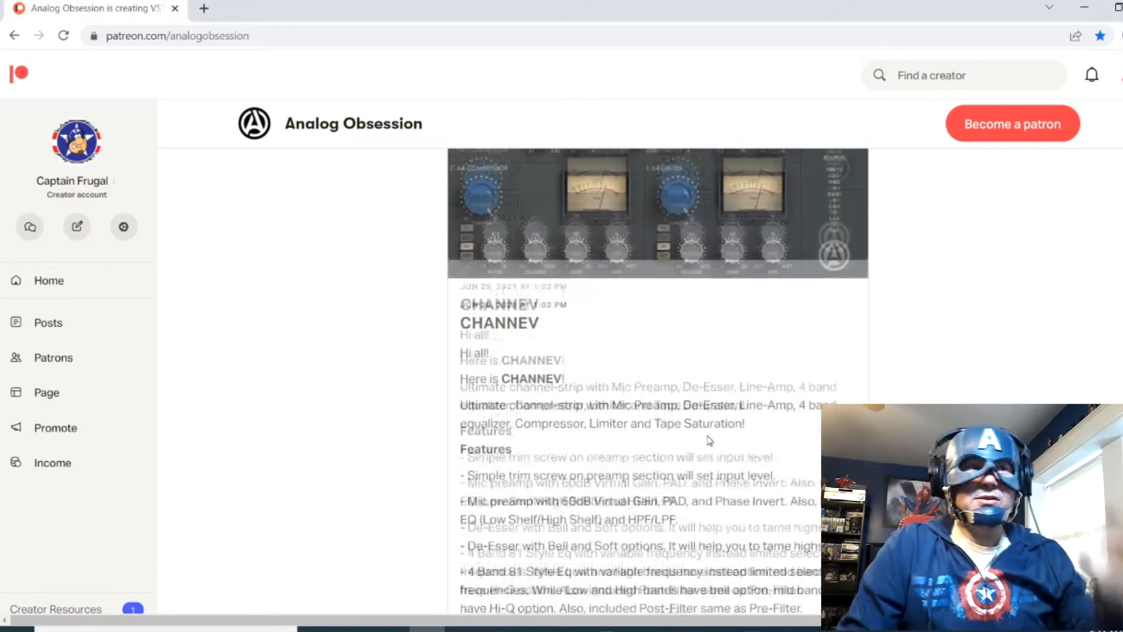
scroll(712, 428, "up", 15)
scroll(712, 429, "up", 15)
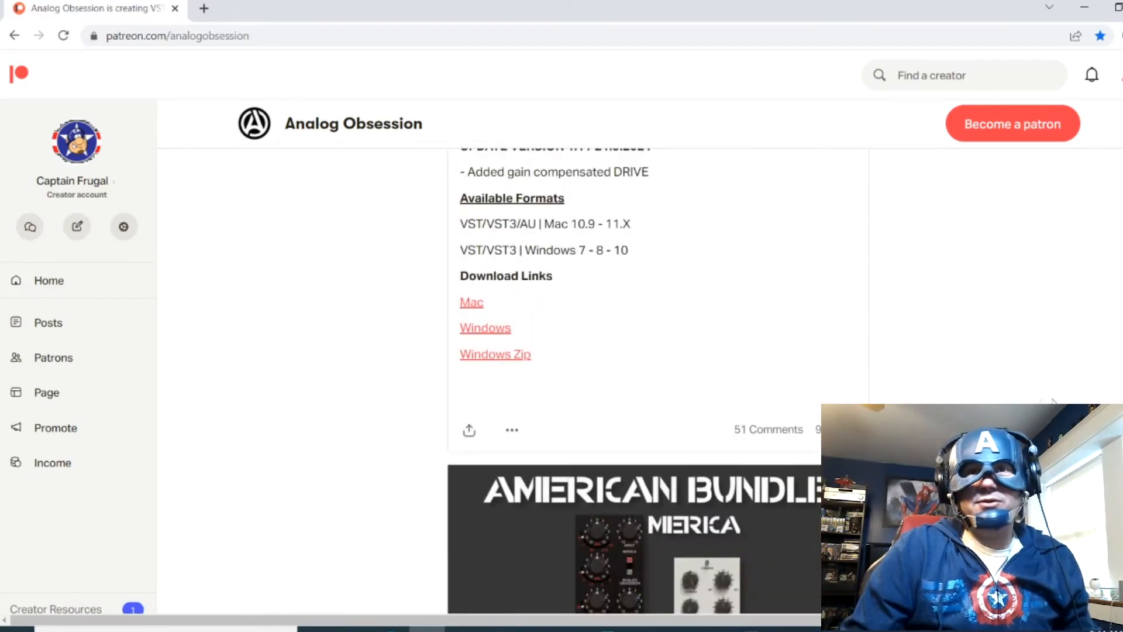
scroll(967, 262, "up", 20)
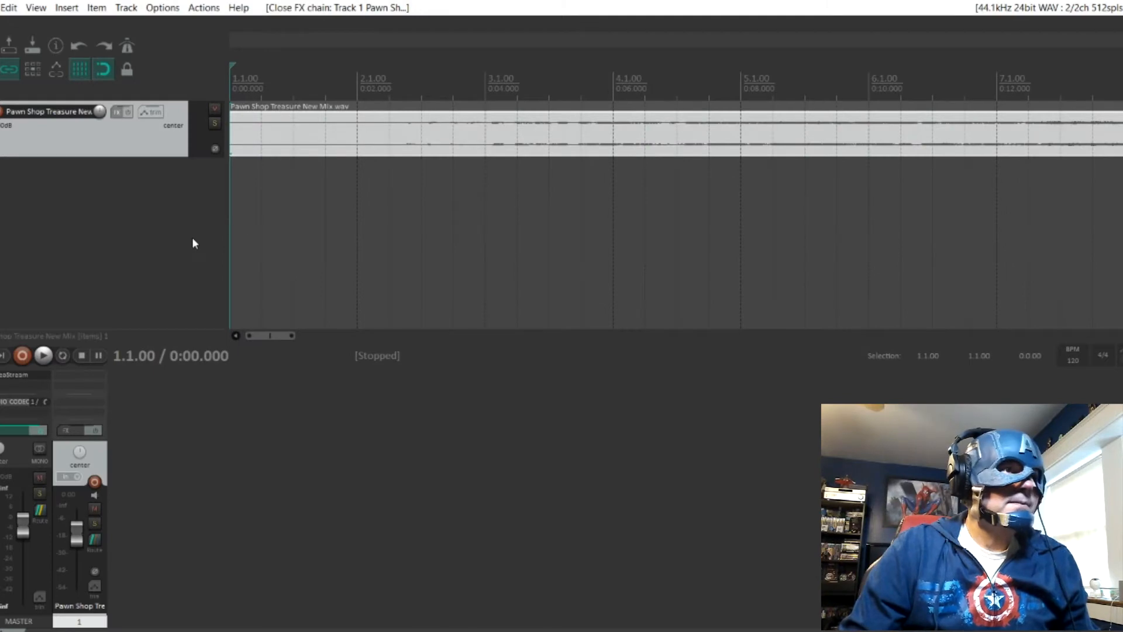
Switch to REAPER and listen to the Pawn Shop Treasure New Mix track without effects, stopping playback after about 56 seconds.
left_click(193, 240)
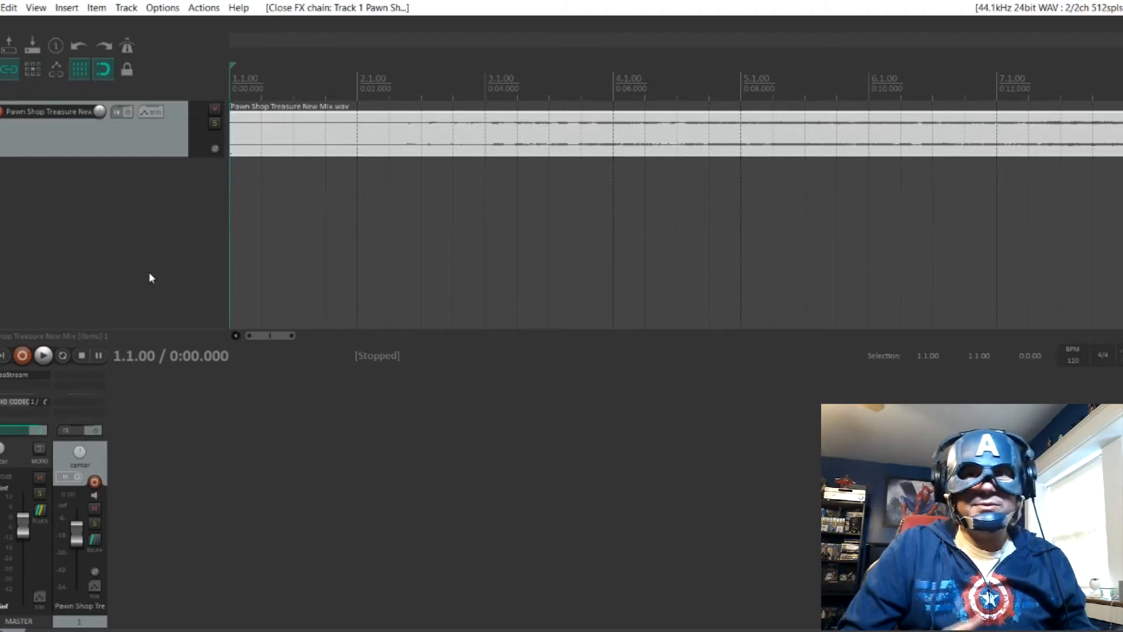
left_click(44, 355)
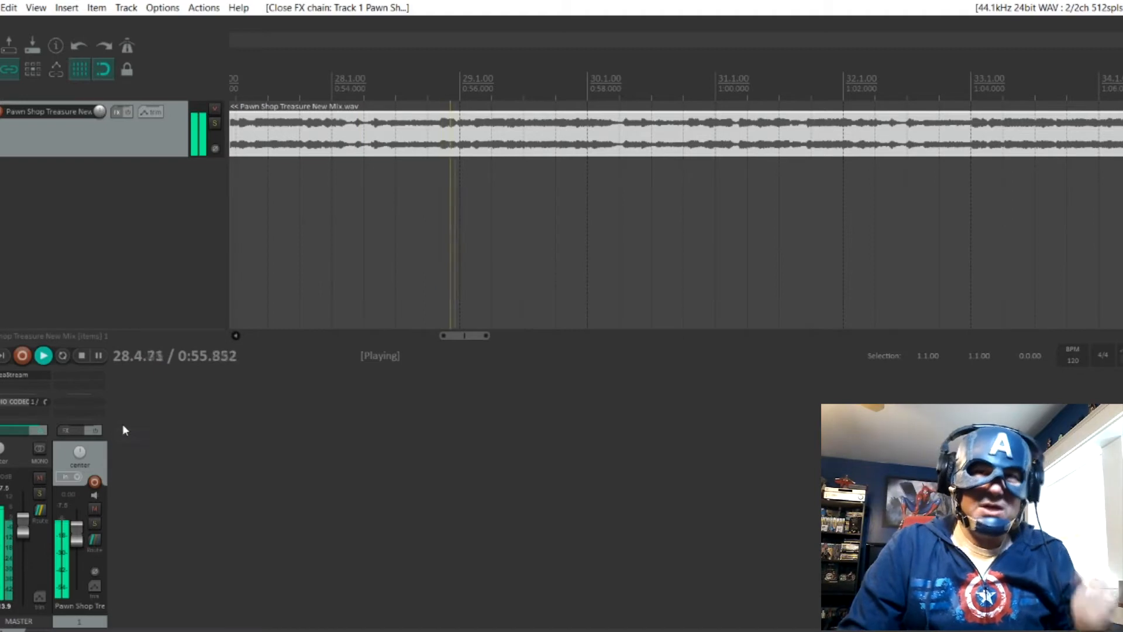
left_click(82, 355)
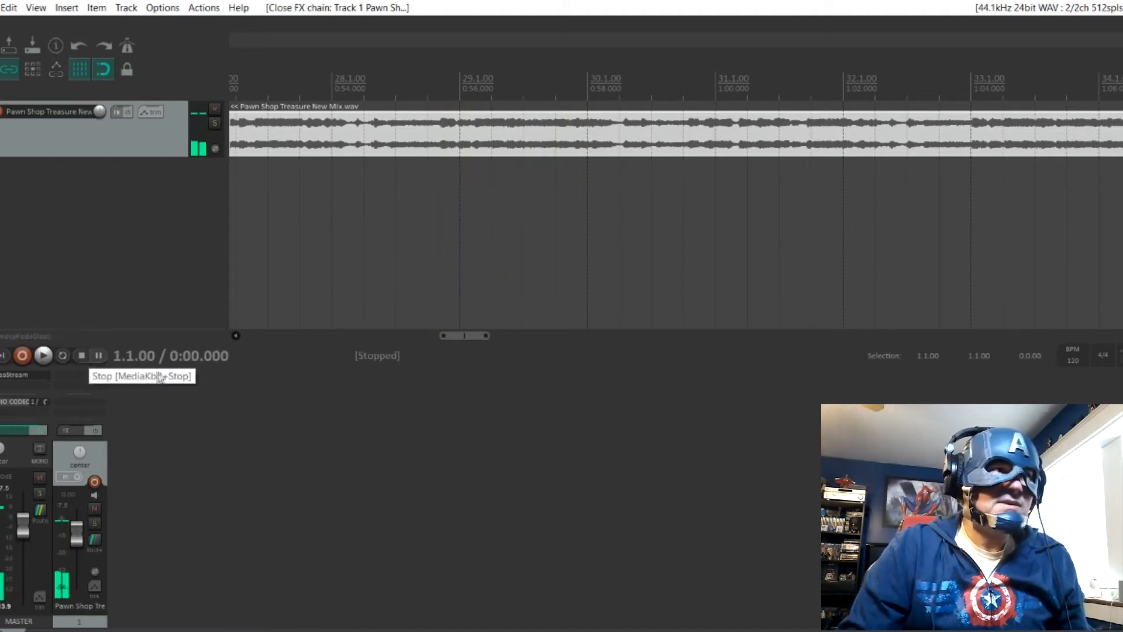
Add the AnalogObsession VST plugin CHANNEV to track 1's effects chain, finding it under its developer.
left_click(120, 113)
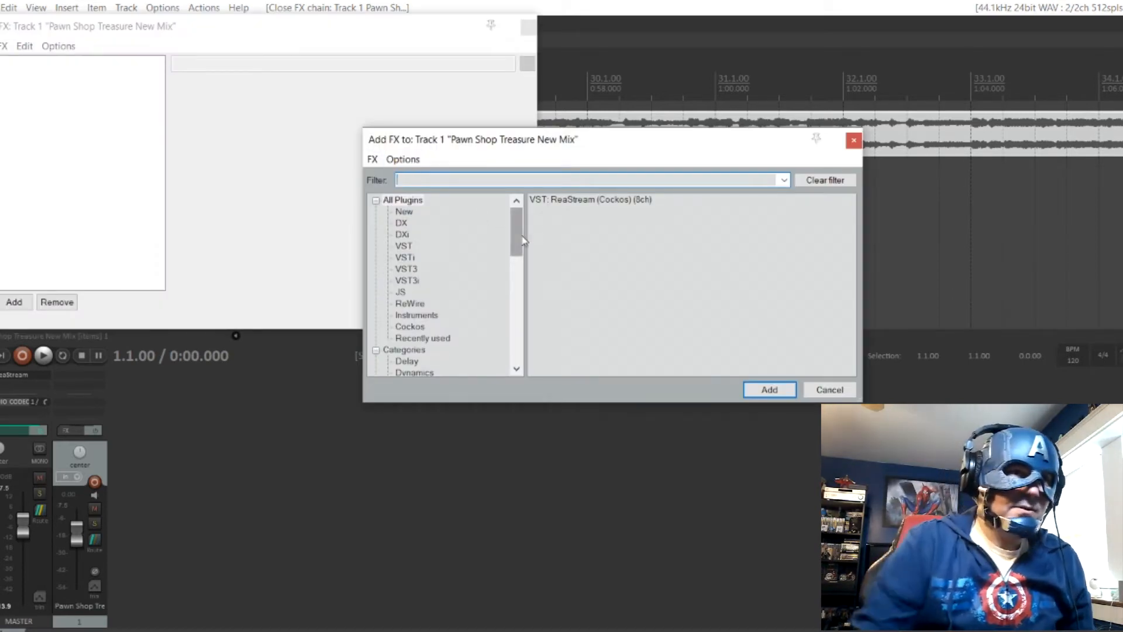
scroll(462, 241, "down", 6)
scroll(464, 246, "down", 1)
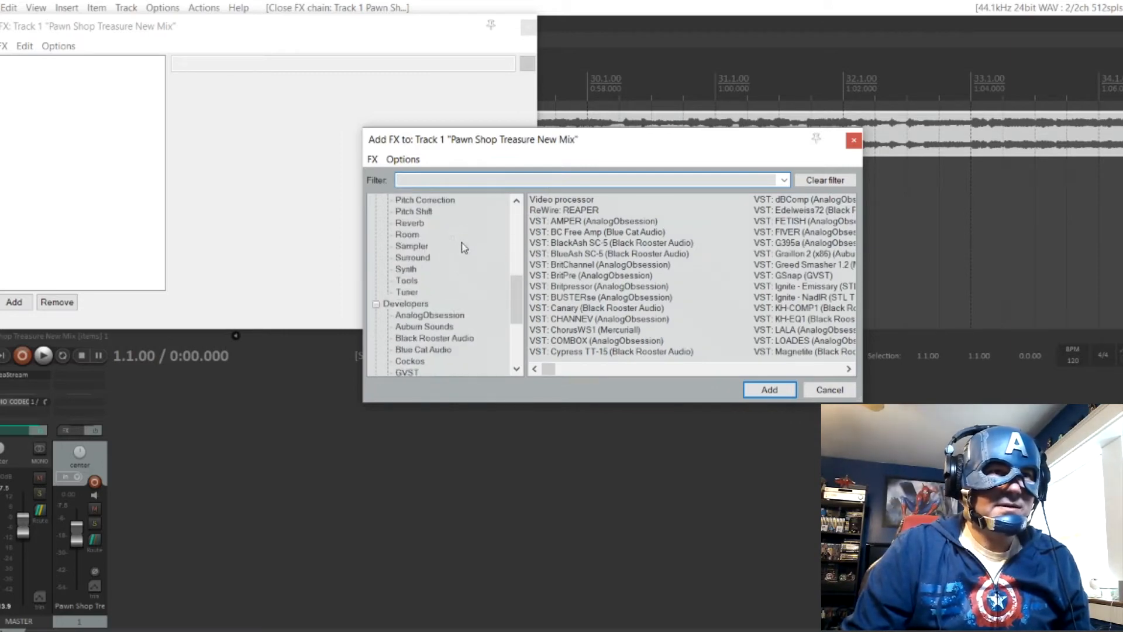
left_click(445, 318)
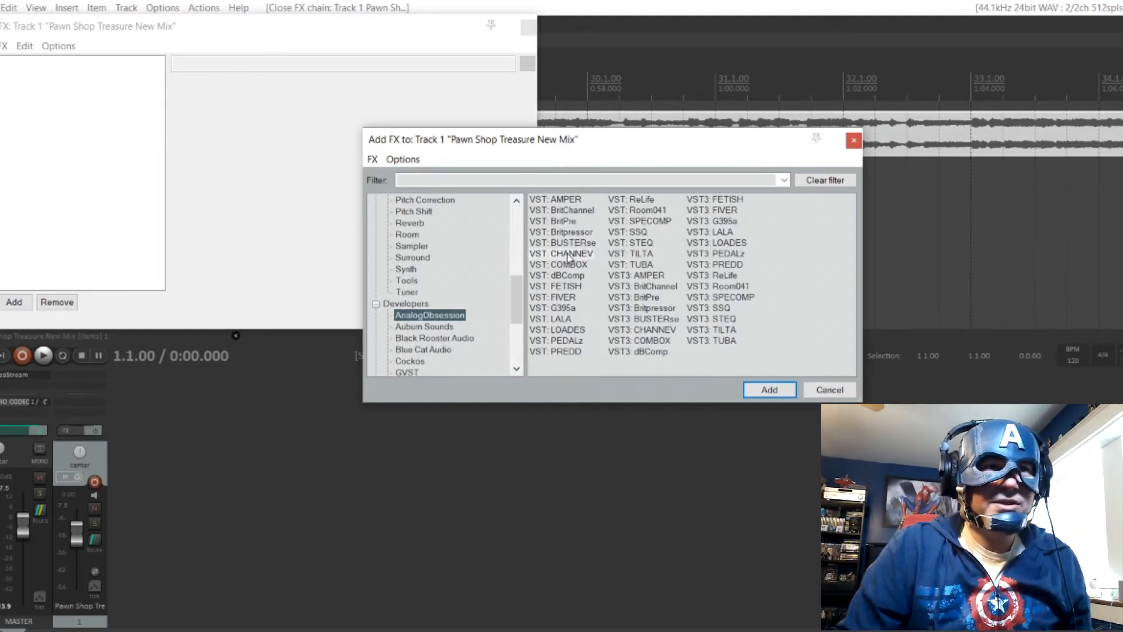
left_click(569, 255)
left_click(768, 391)
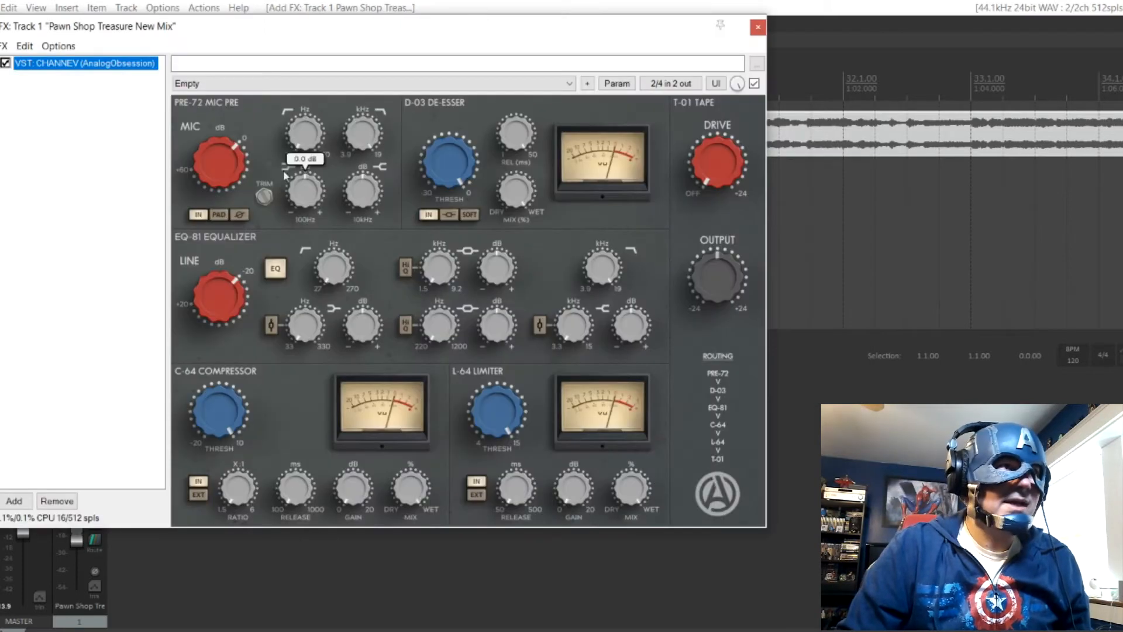
Add the AnalogObsession VST plugin dBComp to the same track's effects chain and bypass it.
left_click(13, 500)
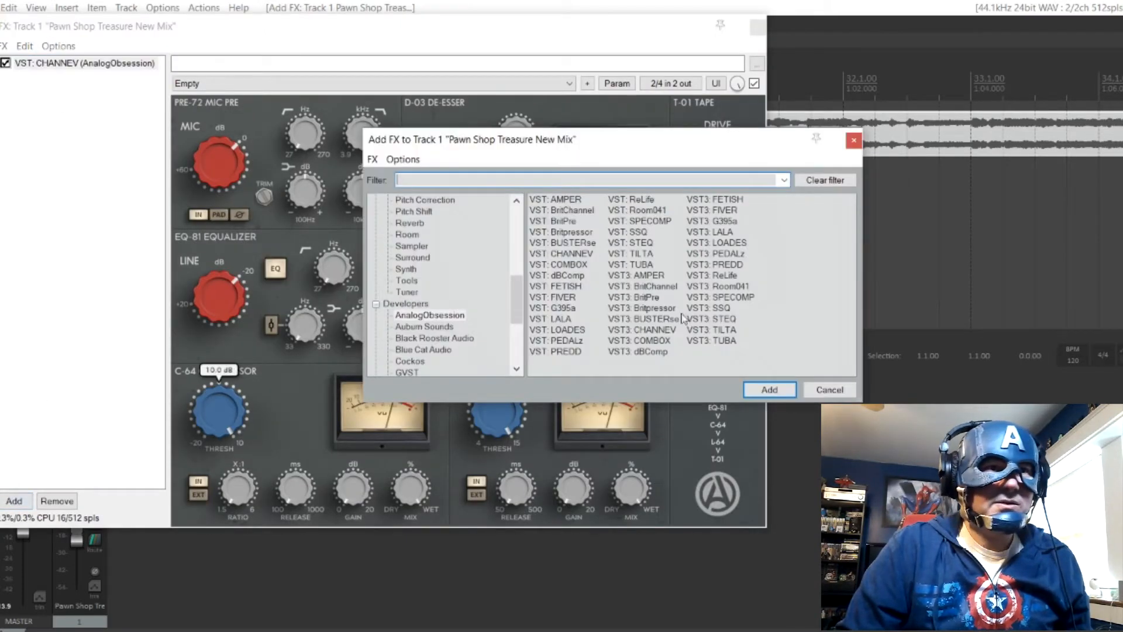
left_click(565, 278)
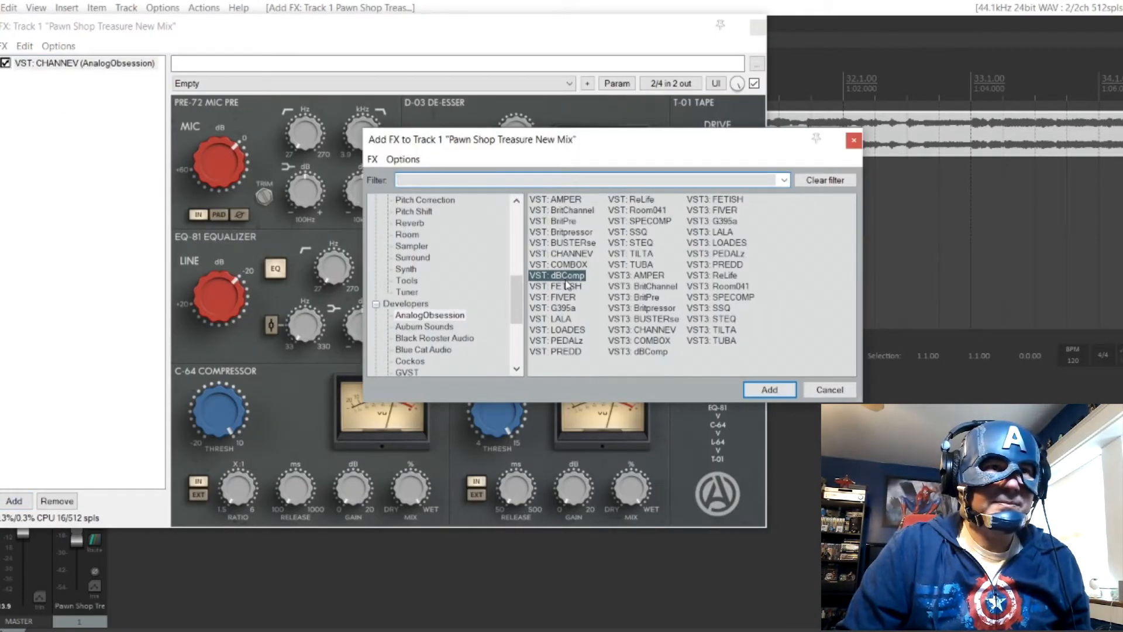
left_click(757, 391)
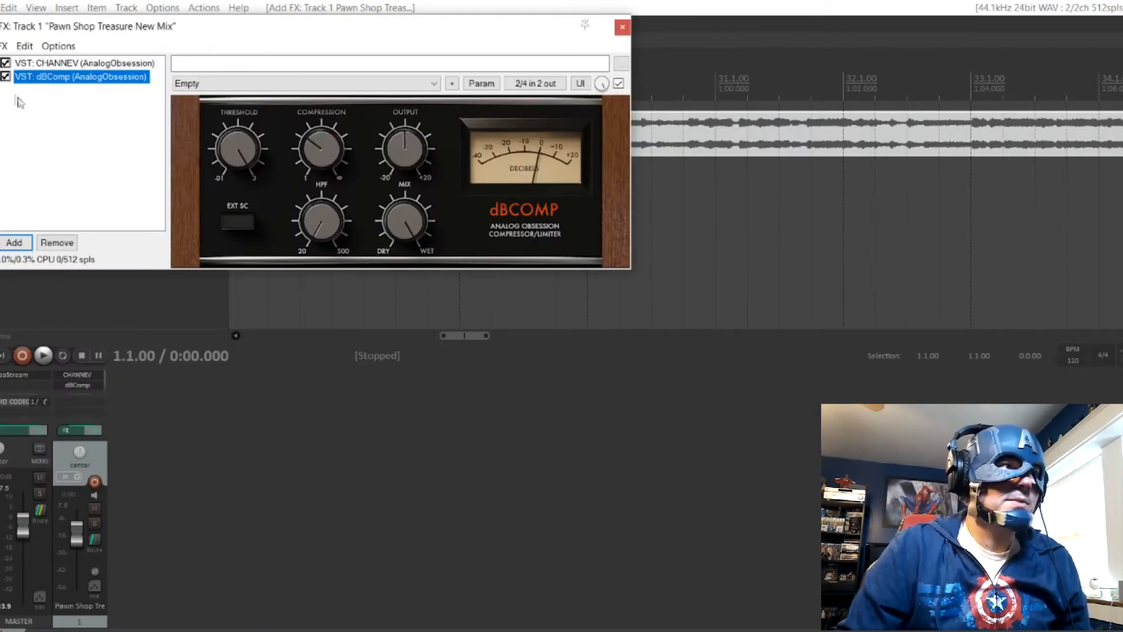
left_click(5, 76)
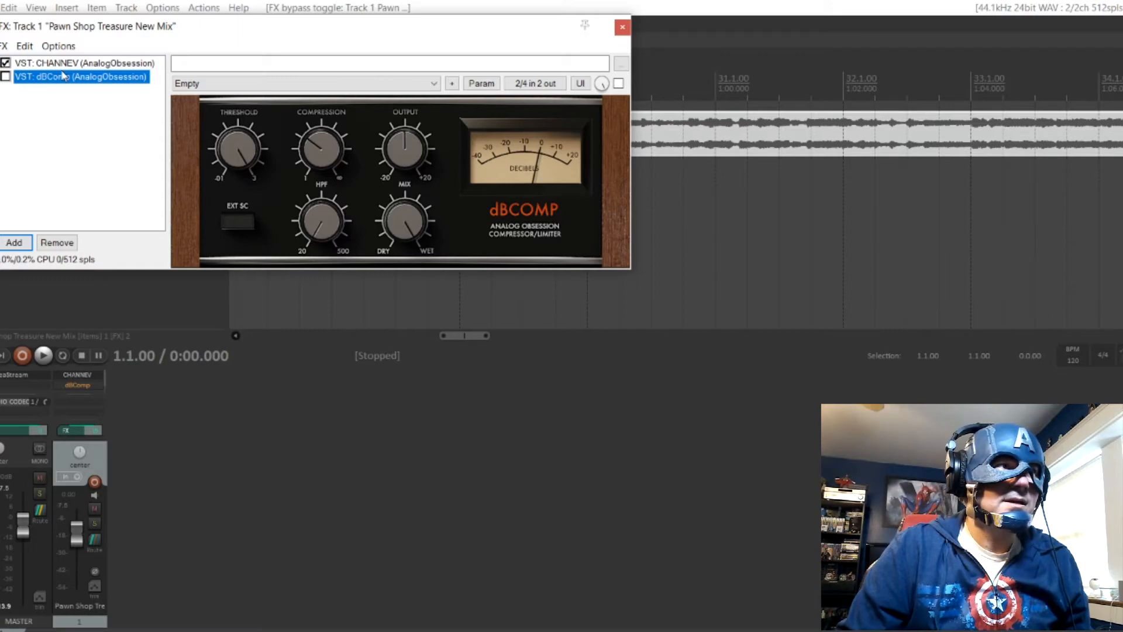
Bring up CHANNEV's controls, set the EQ-81 low band frequency to 137 Hz and toggle the section's EQ switch.
left_click(64, 63)
left_click_drag(316, 28, 524, 106)
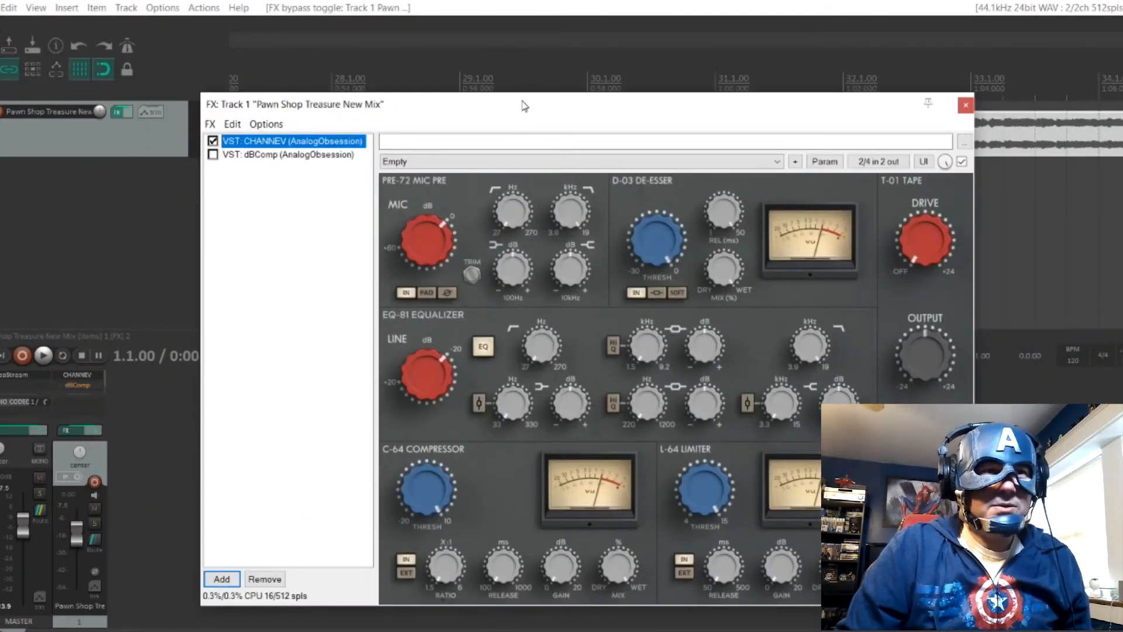
left_click_drag(511, 401, 490, 355)
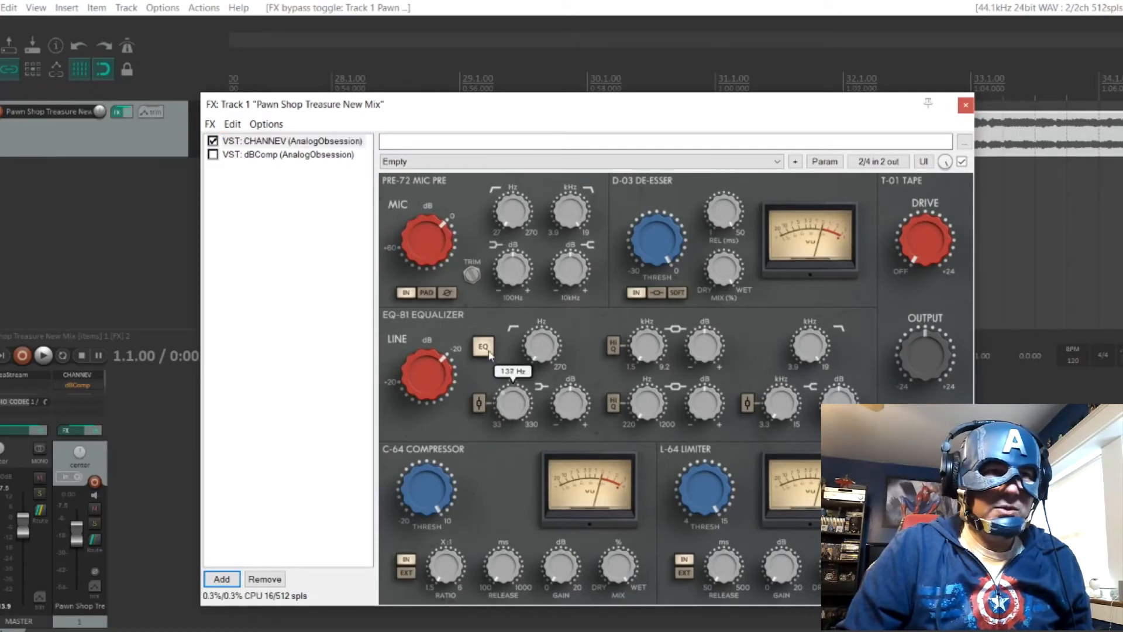
left_click(483, 346)
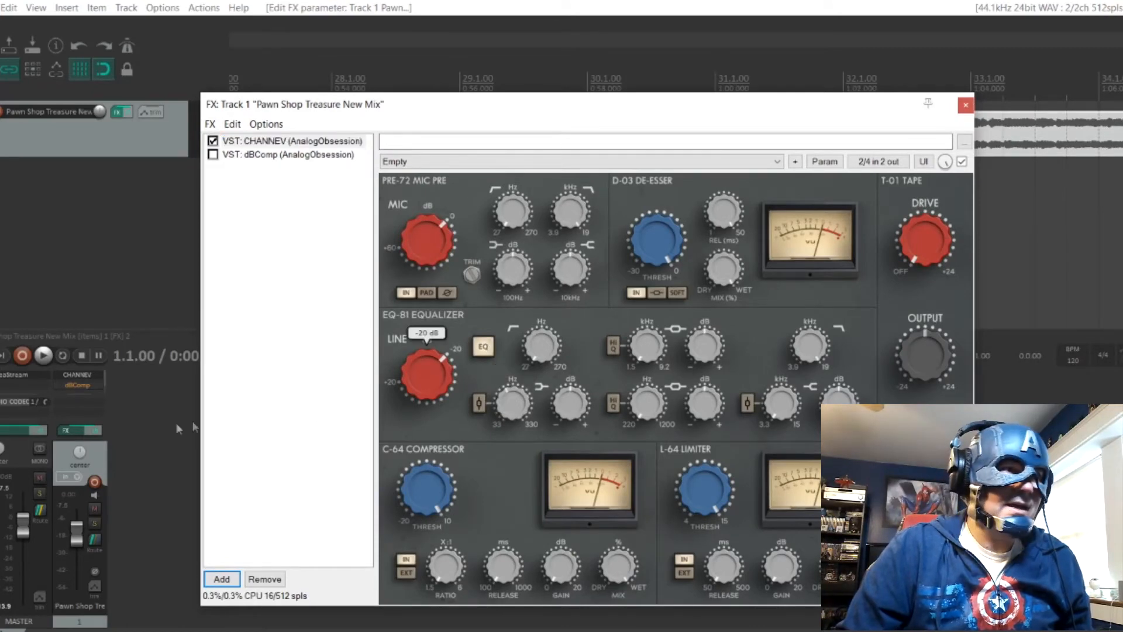
Play the track through CHANNEV with the waveform uncovered, and jump playback to about bar 25 at 0:48.
left_click(44, 354)
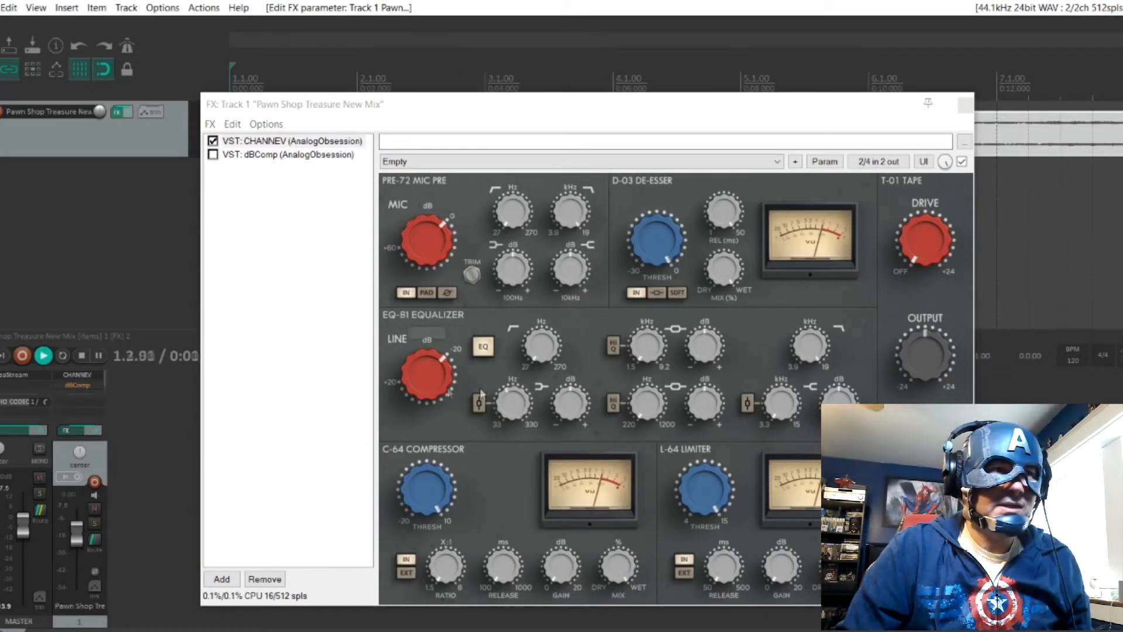
left_click_drag(594, 111, 524, 218)
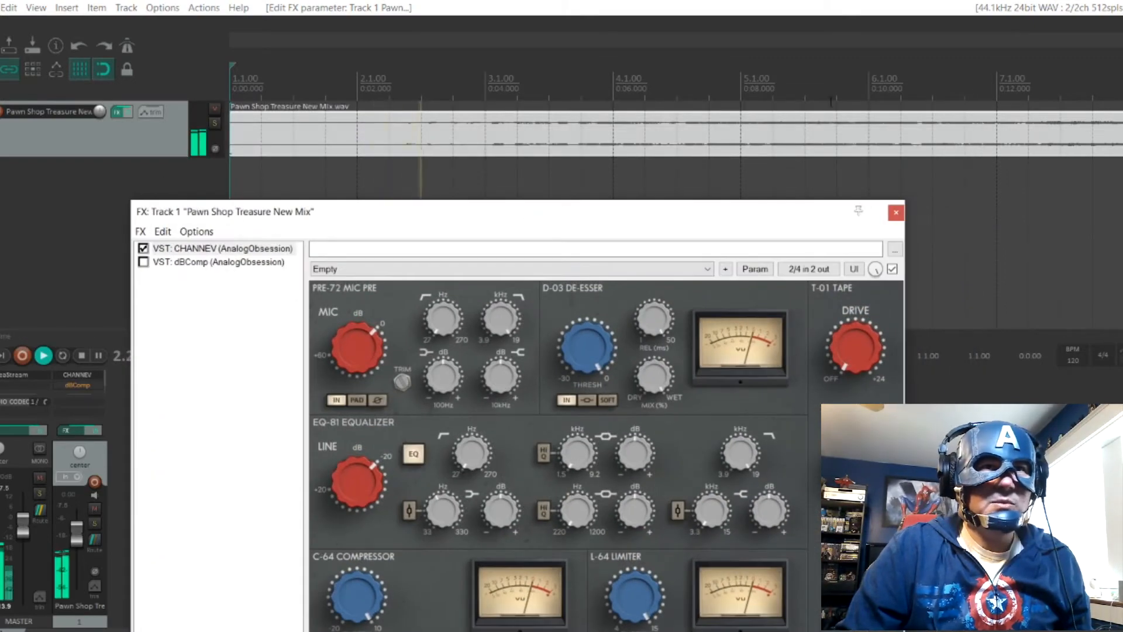
scroll(831, 101, "down", 5)
left_click(793, 106)
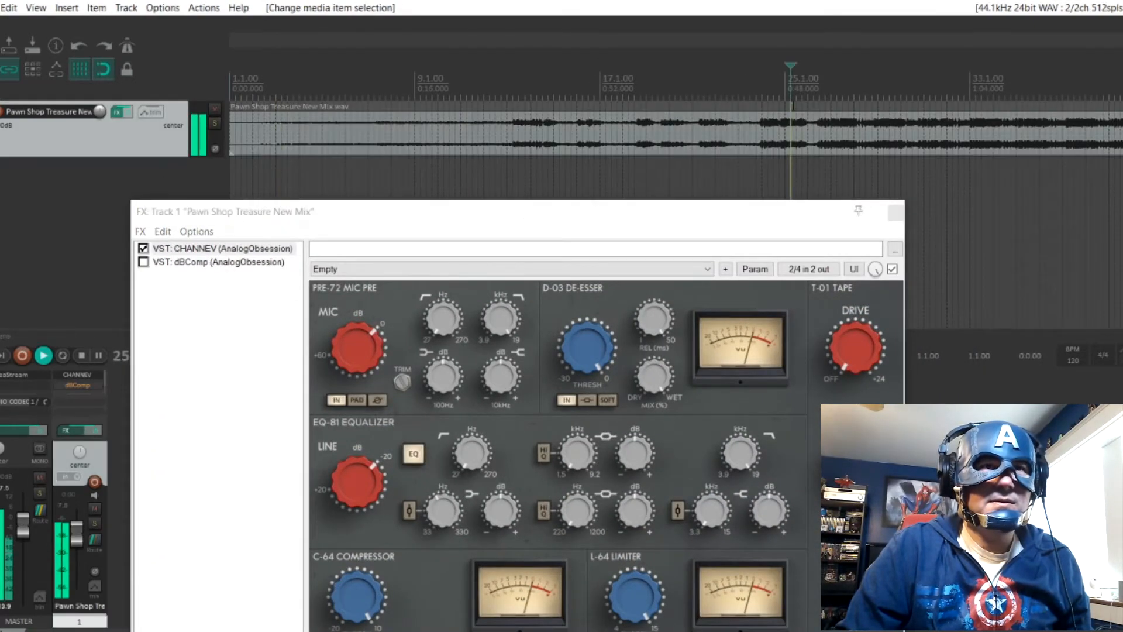
left_click(646, 206)
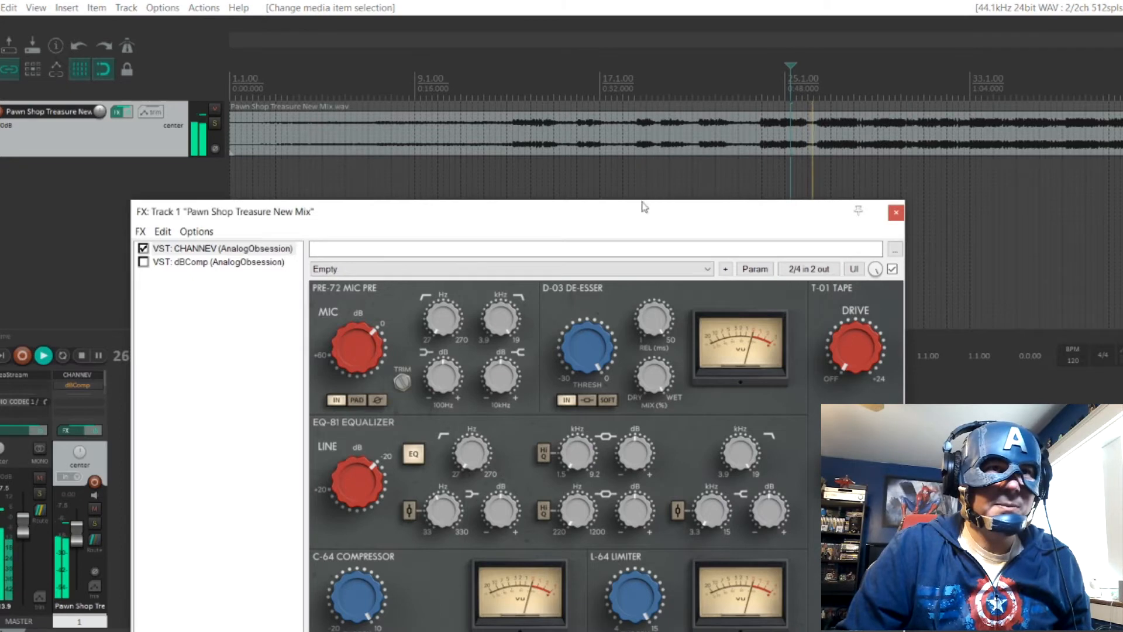
Uncover the whole CHANNEV interface and dial in the EQ-81 low band, boosting its gain and moving its frequency to about 160 Hz.
left_click_drag(644, 205, 649, 96)
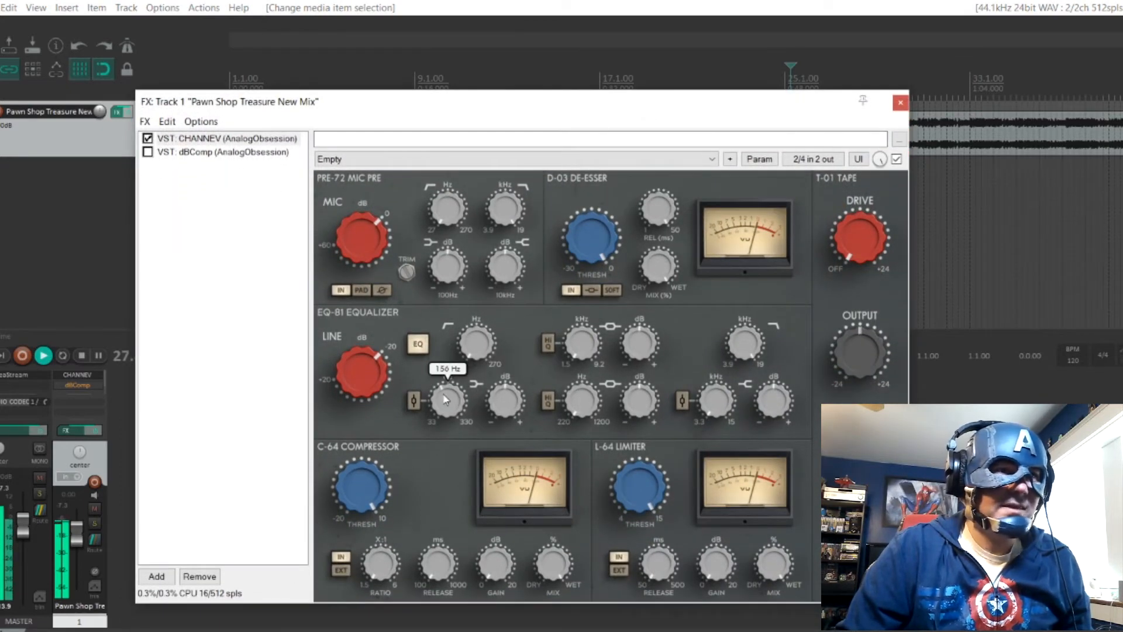
mouse_move(494, 399)
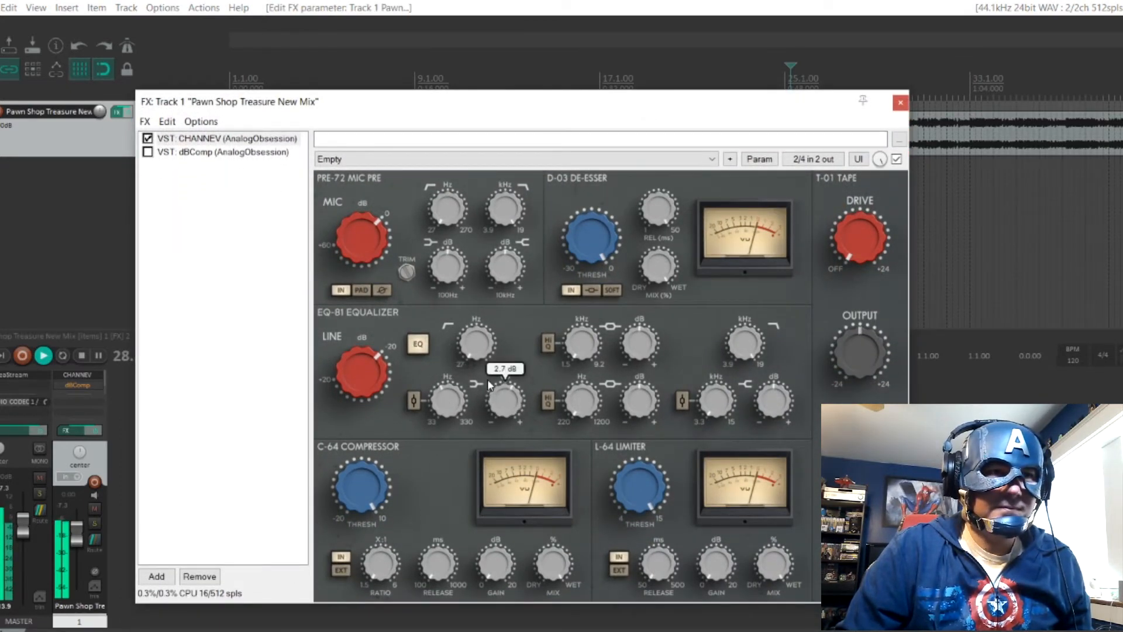
mouse_move(438, 395)
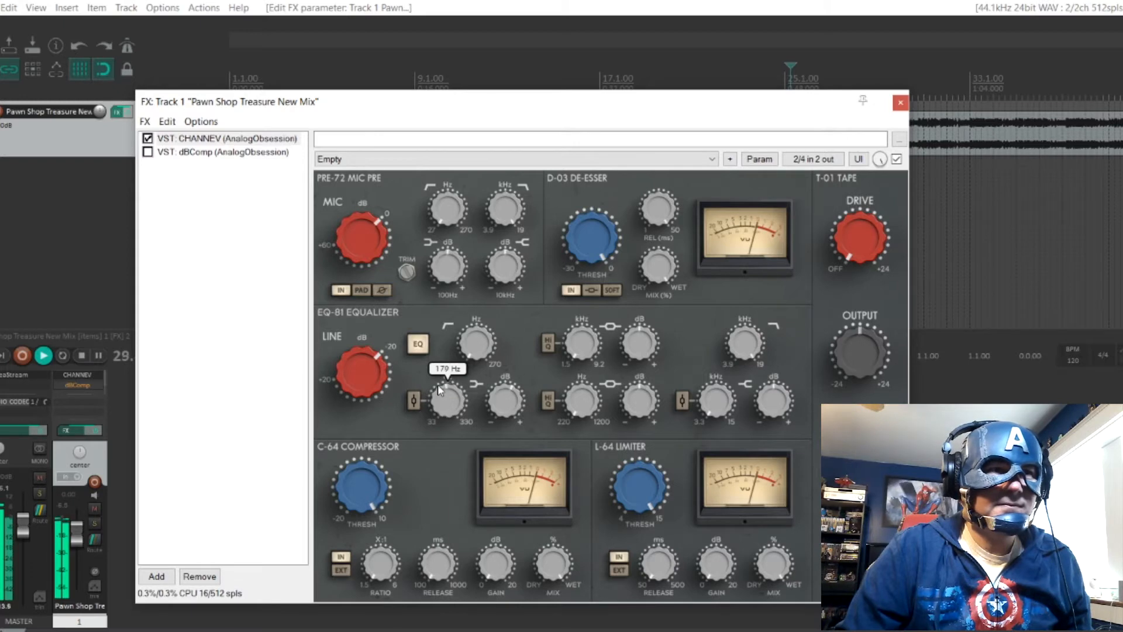
left_click_drag(437, 385, 438, 400)
mouse_move(499, 396)
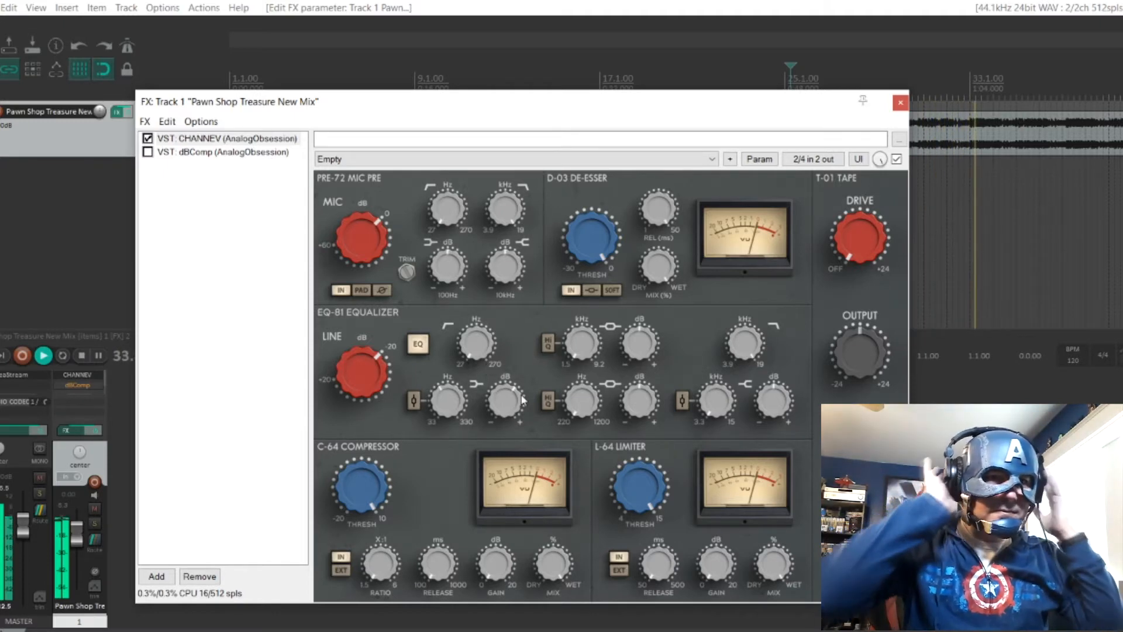
mouse_move(483, 365)
mouse_move(437, 399)
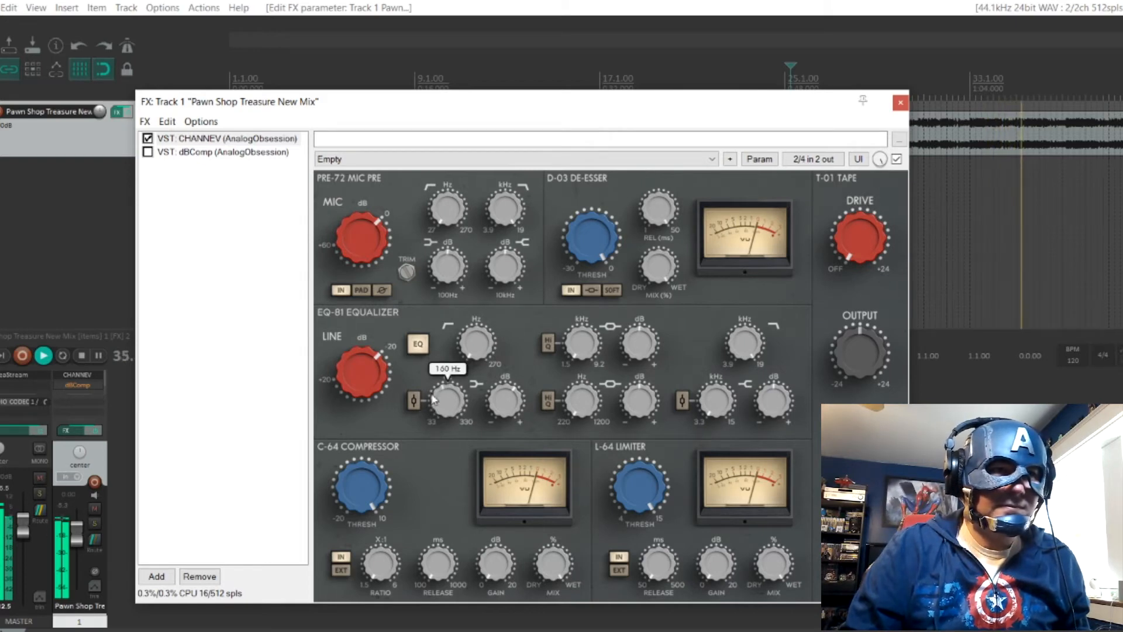
Refine the EQ-81 low band to about 154 Hz and 4.5 dB, and toggle CHANNEV's bypass to compare the sound.
mouse_move(491, 379)
left_click_drag(489, 376, 489, 368)
mouse_move(434, 399)
left_mouse_down()
mouse_move(435, 384)
mouse_move(434, 400)
left_mouse_up()
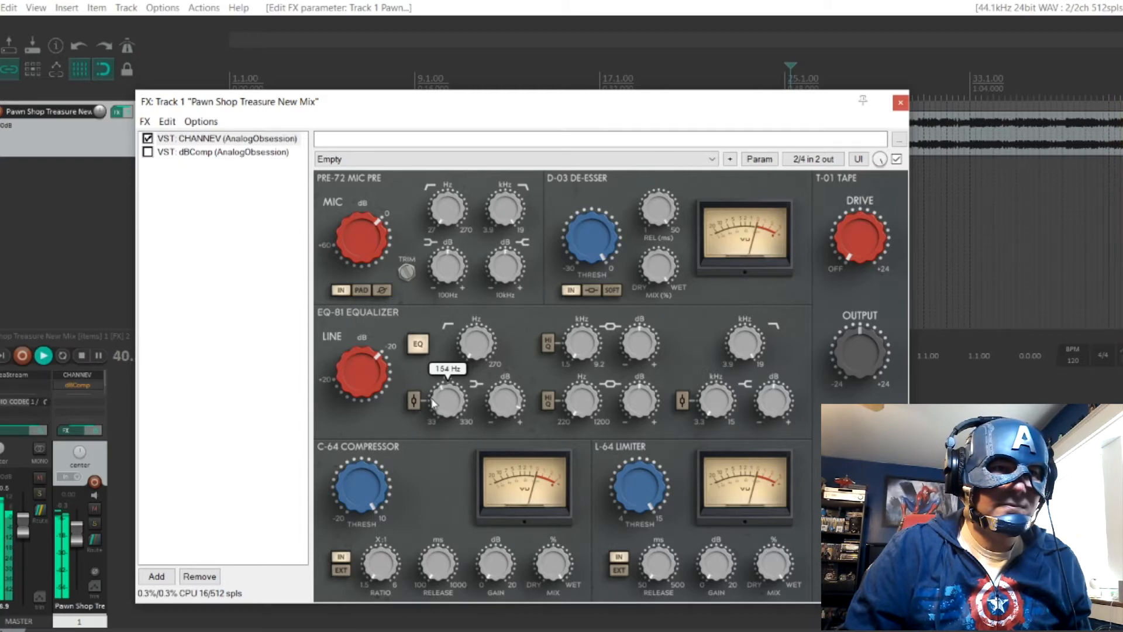
left_click_drag(504, 403, 485, 432)
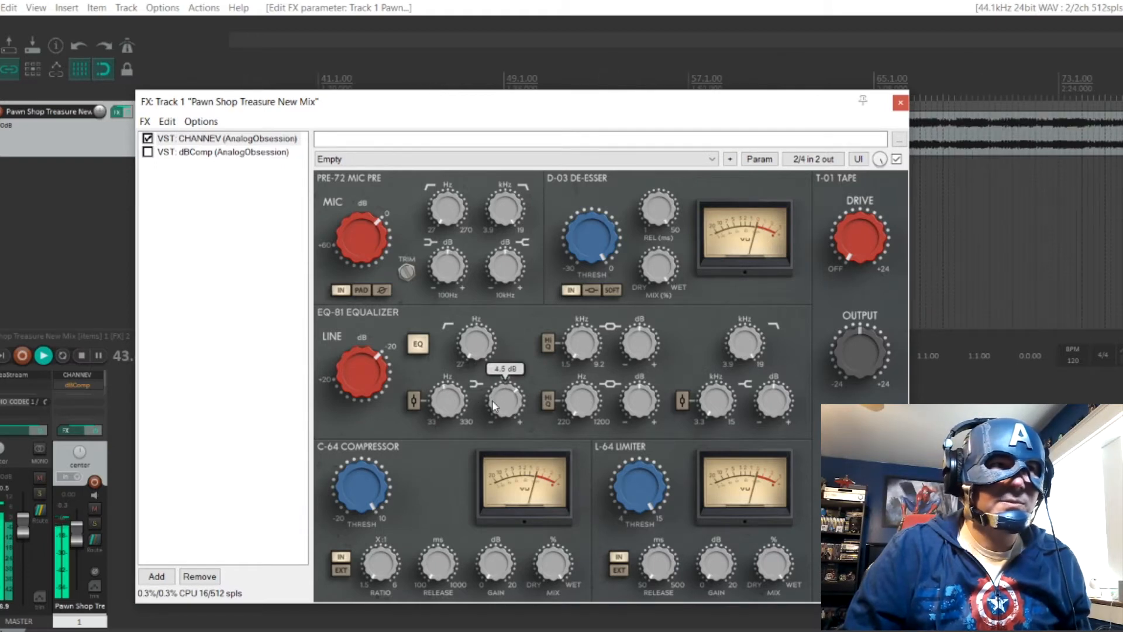
left_click(147, 139)
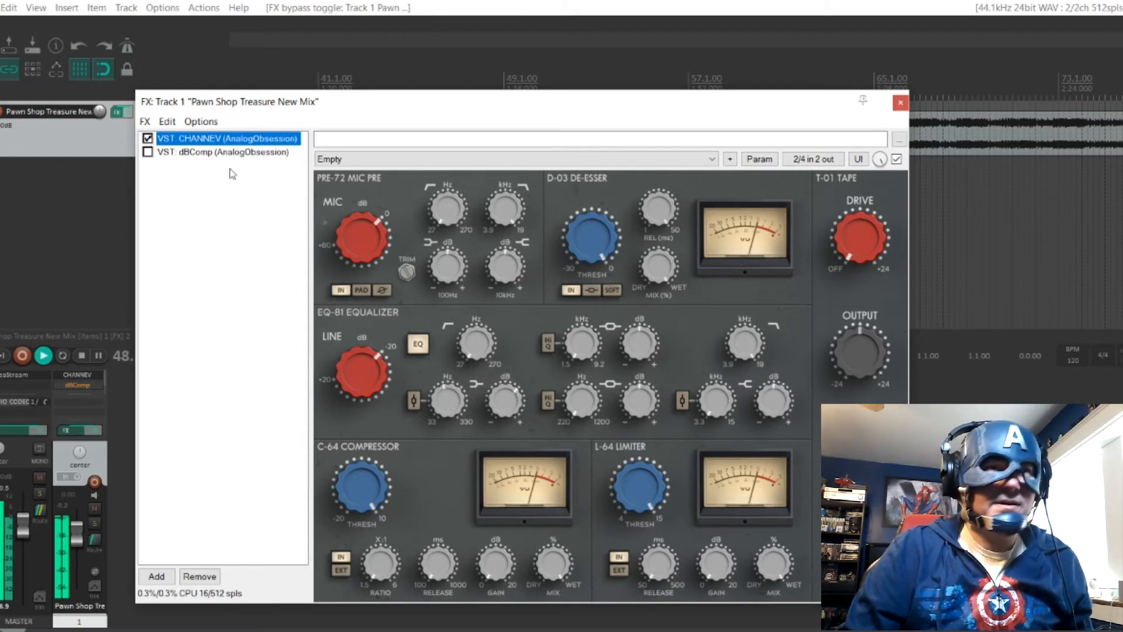
Raise the EQ-81 high band's frequency and boost its gain, trying about 4.8 dB before easing it back slightly.
left_click_drag(700, 410, 689, 375)
left_click_drag(669, 325, 664, 310)
left_click_drag(764, 407, 761, 388)
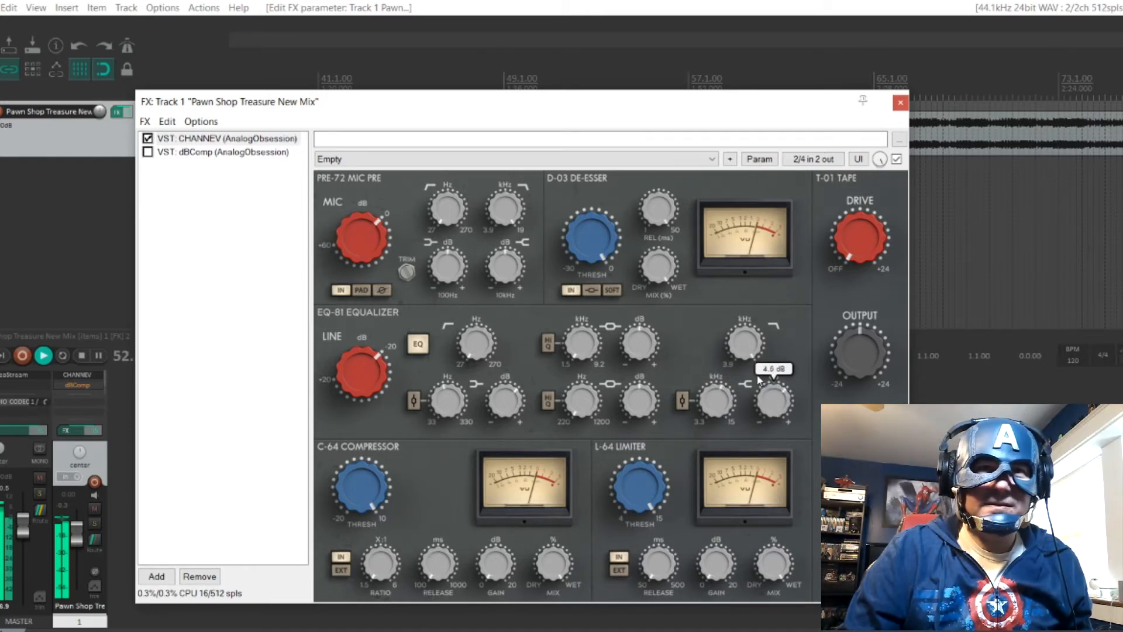
left_click_drag(747, 369, 749, 378)
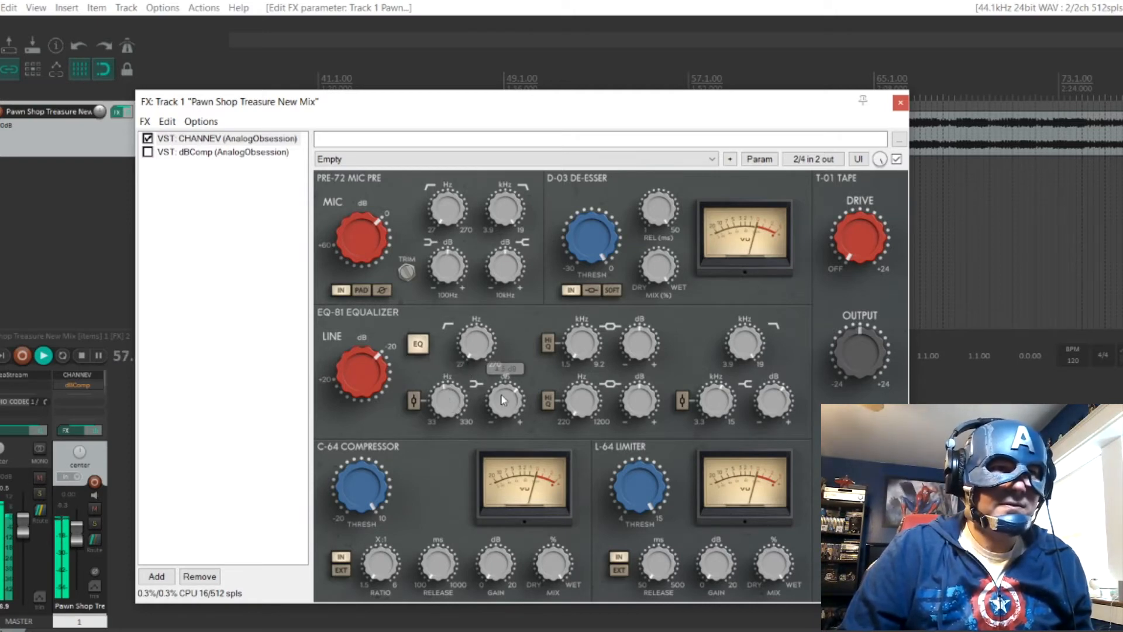
Readjust the EQ-81 low band gain, clear the master clip indicator and toggle CHANNEV's bypass to compare.
left_click_drag(495, 331, 497, 356)
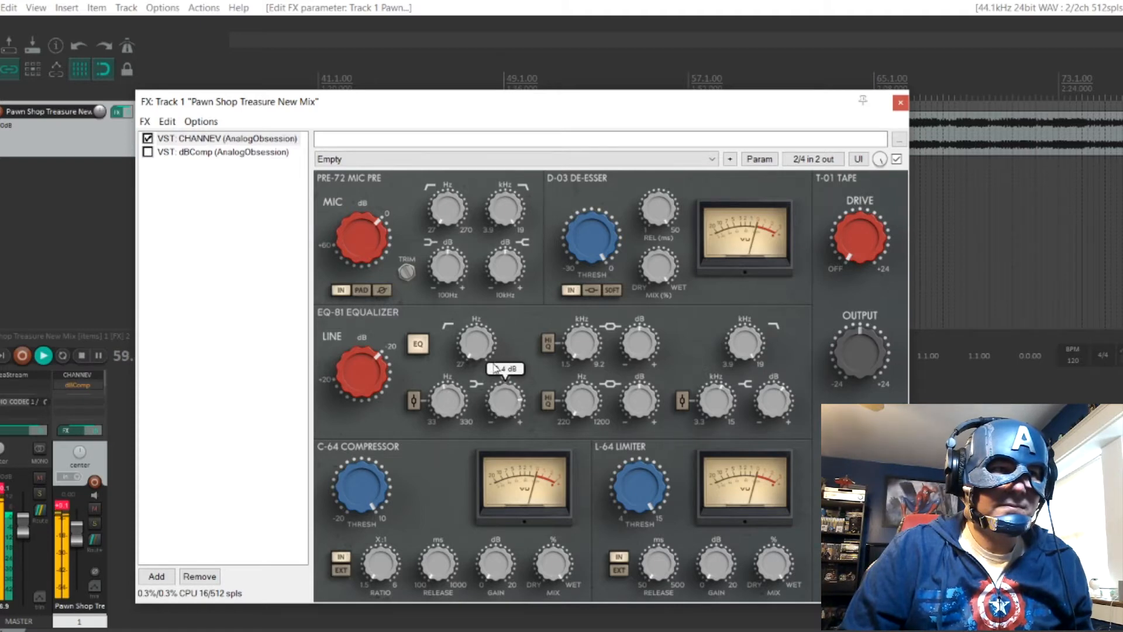
left_click(3, 488)
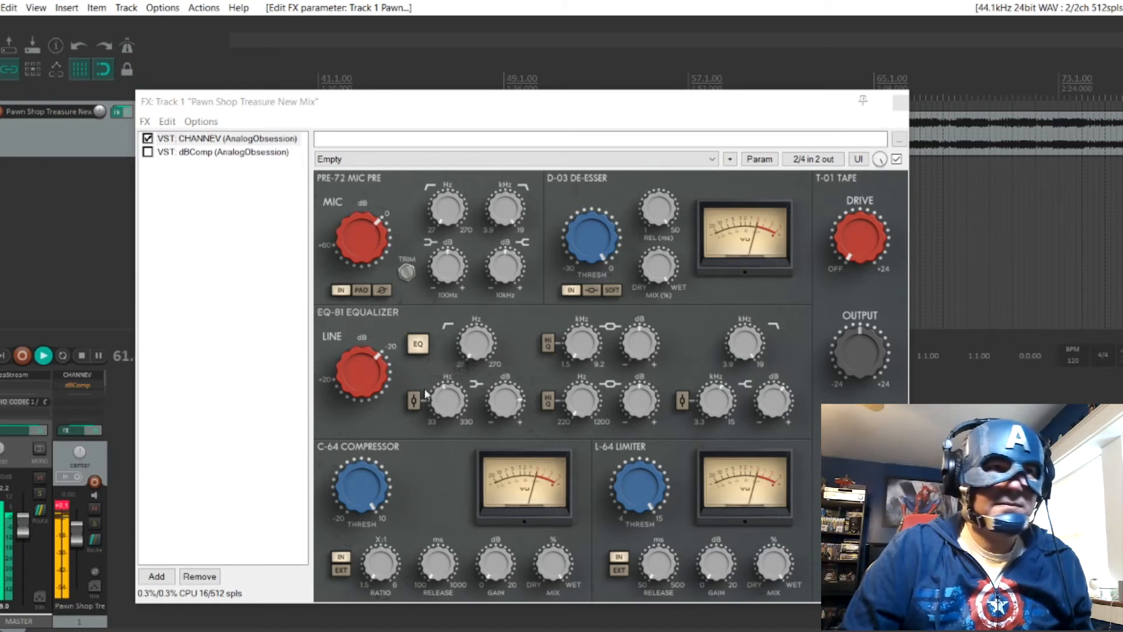
left_click(147, 139)
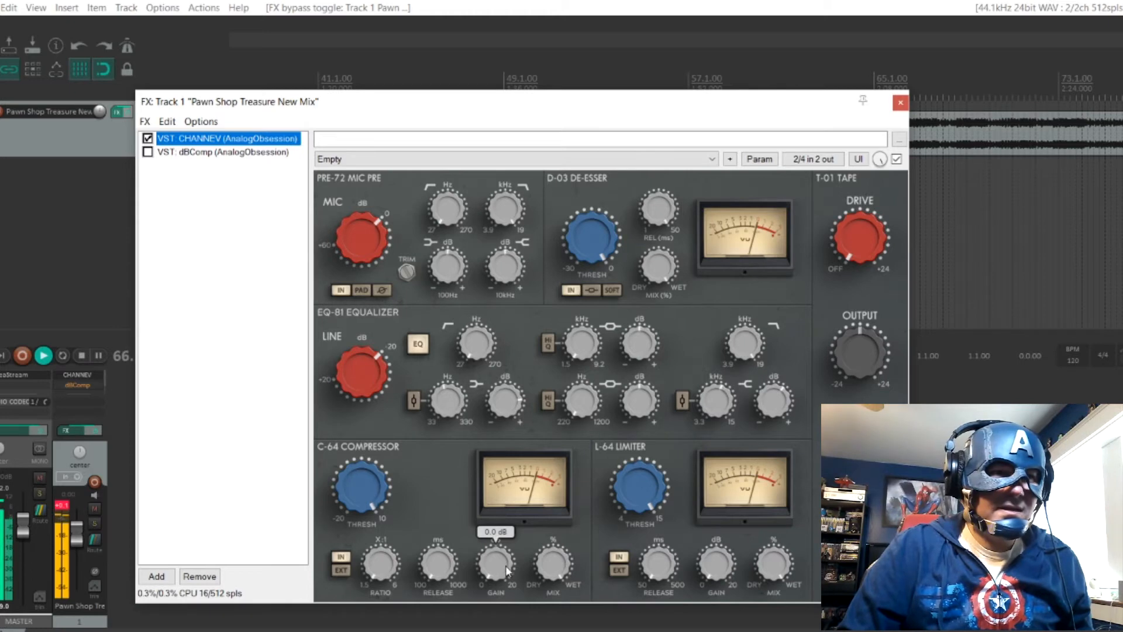
Adjust the C-64 compressor's ratio and gain, set its release to about 400 ms, lower its threshold and clear the track's clip indicator.
left_click_drag(368, 573, 362, 557)
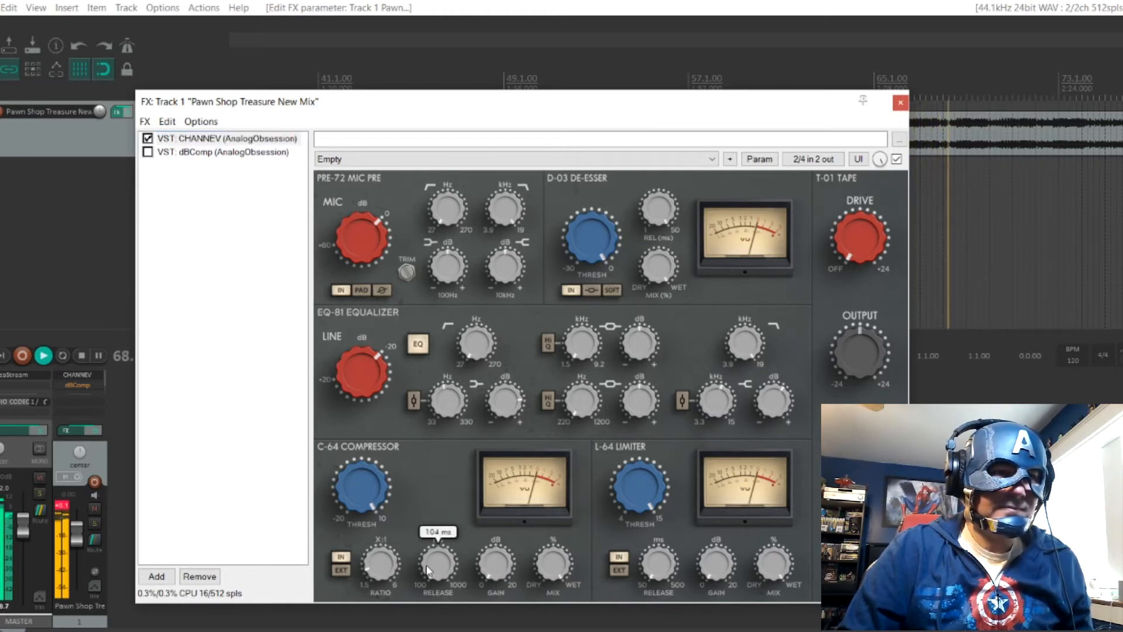
left_click_drag(427, 571, 419, 518)
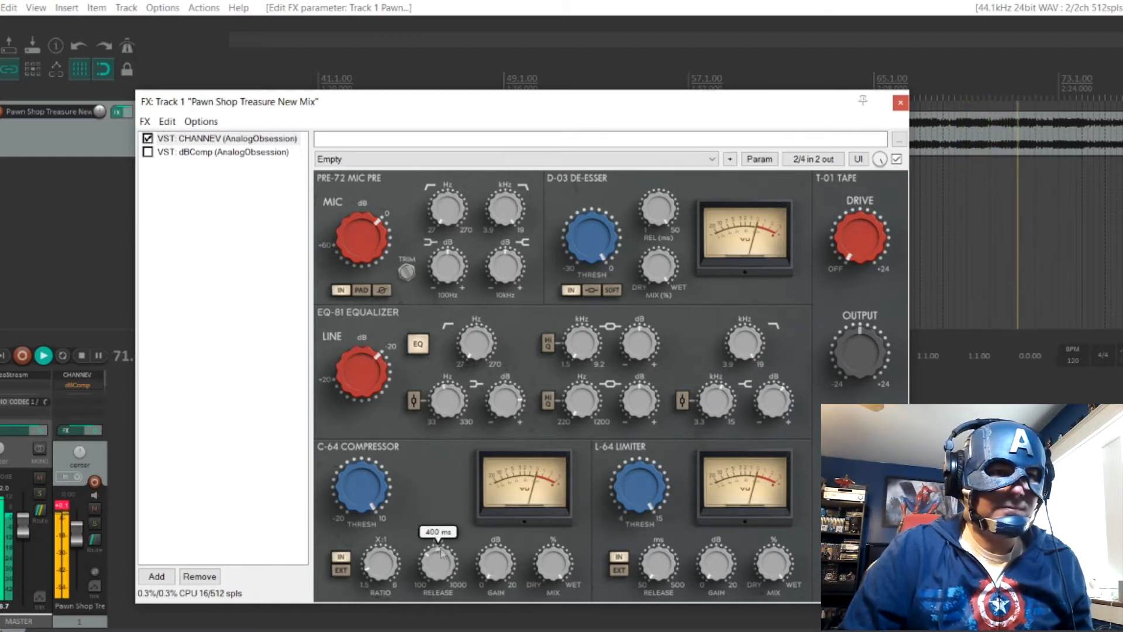
left_click_drag(485, 564, 486, 564)
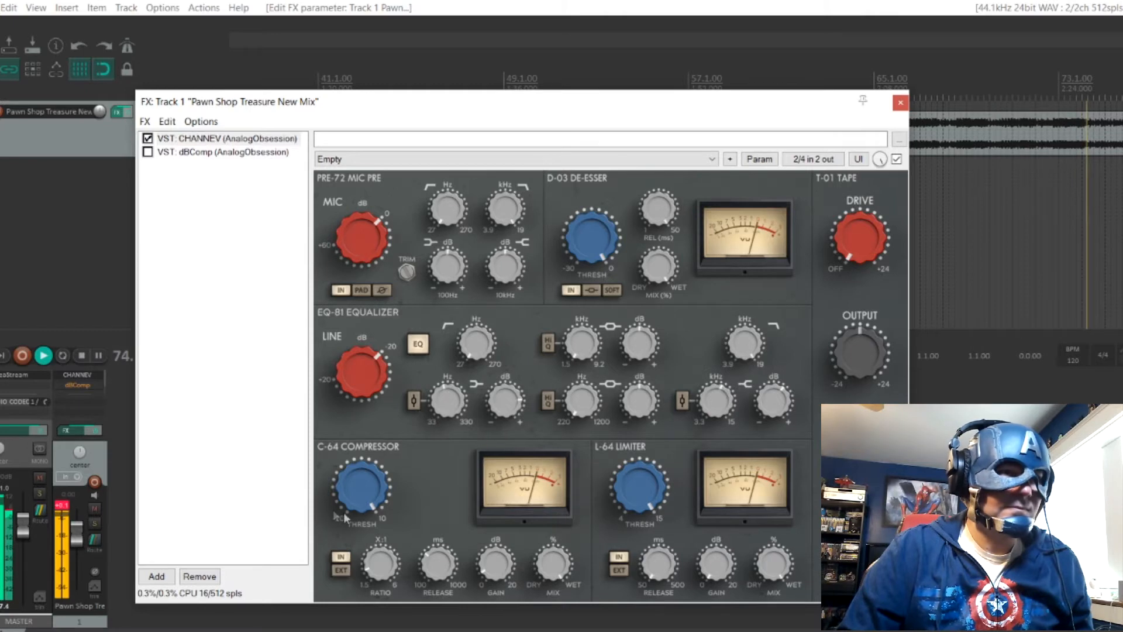
left_click_drag(348, 474, 342, 514)
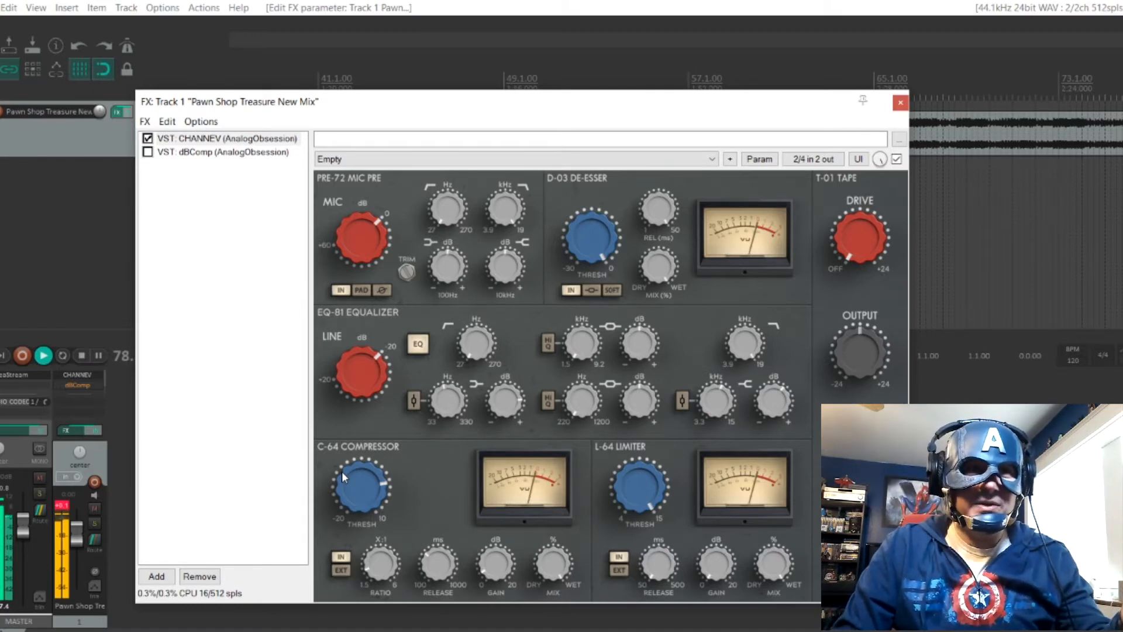
left_click(70, 504)
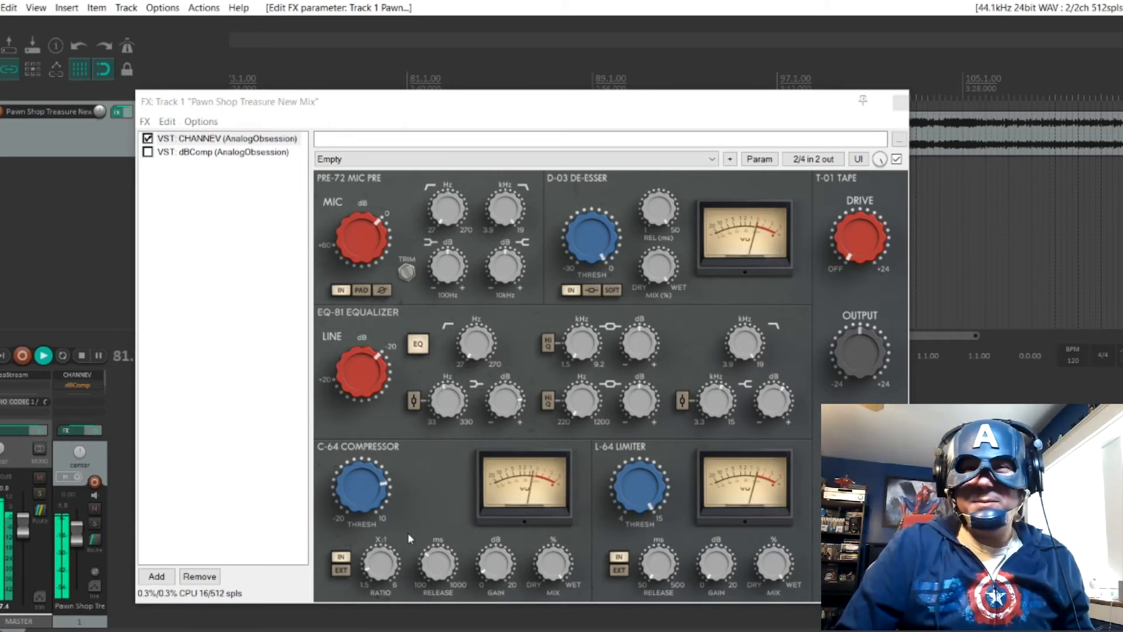
Set the EQ-81 lower mid band to about 557 Hz, adjust its gain by ear and compare with CHANNEV bypassed.
left_click_drag(577, 404, 570, 393)
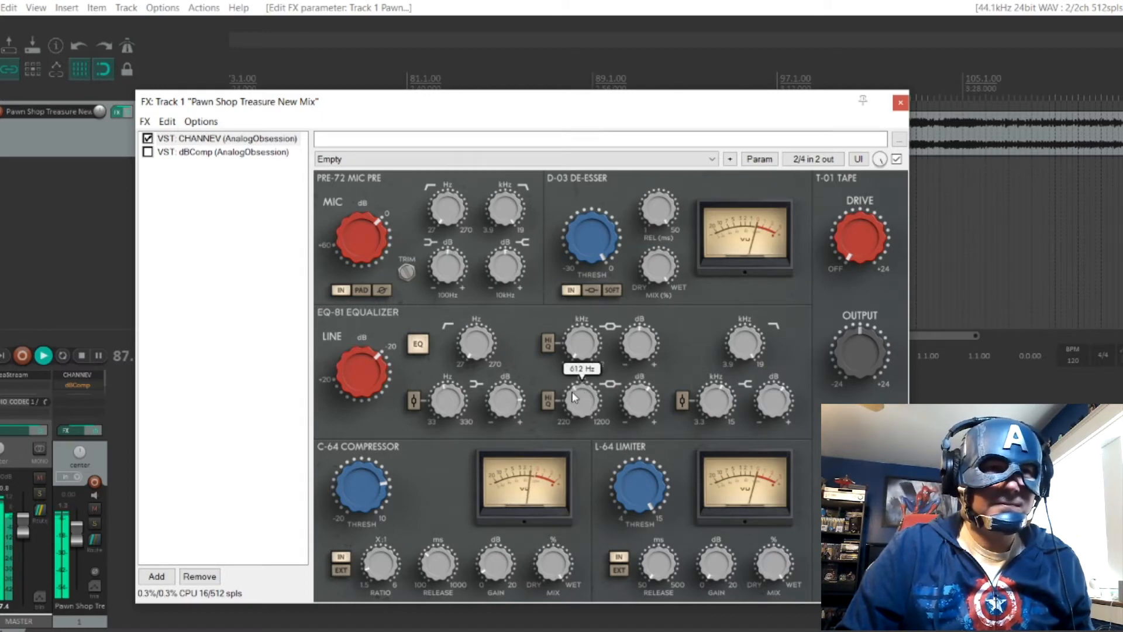
left_click_drag(572, 398, 573, 406)
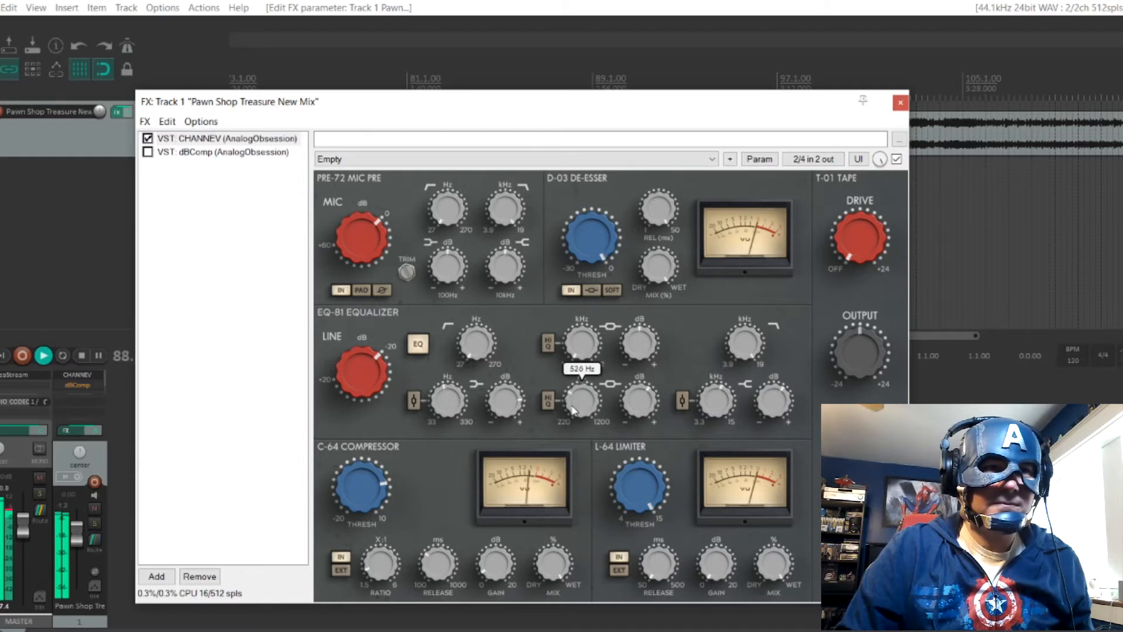
mouse_move(632, 410)
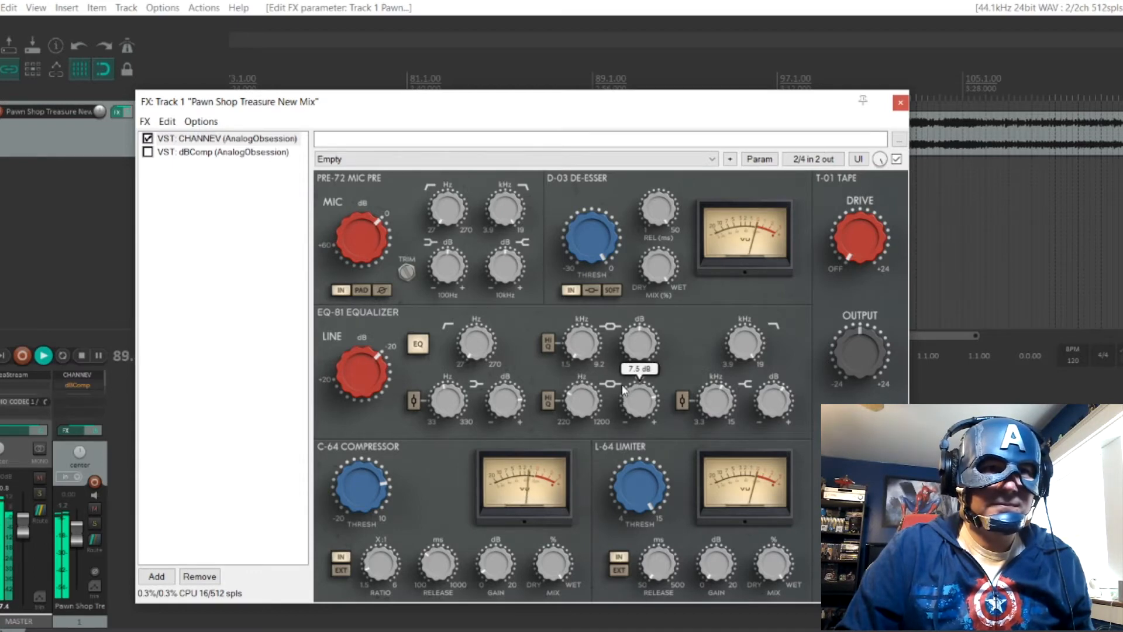
mouse_move(578, 405)
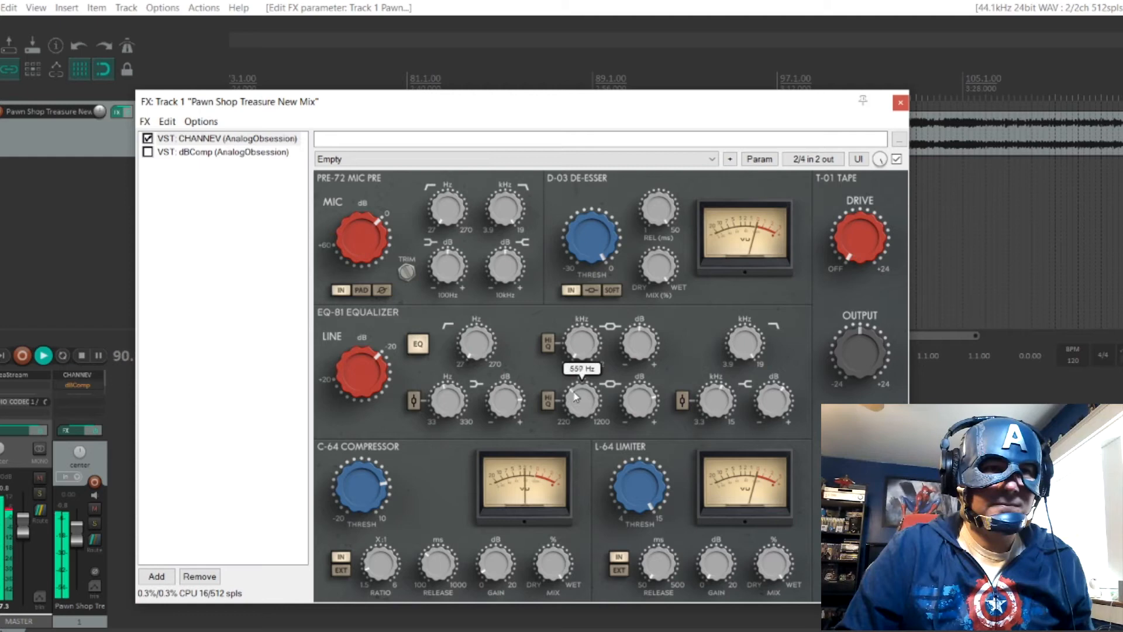
mouse_move(628, 390)
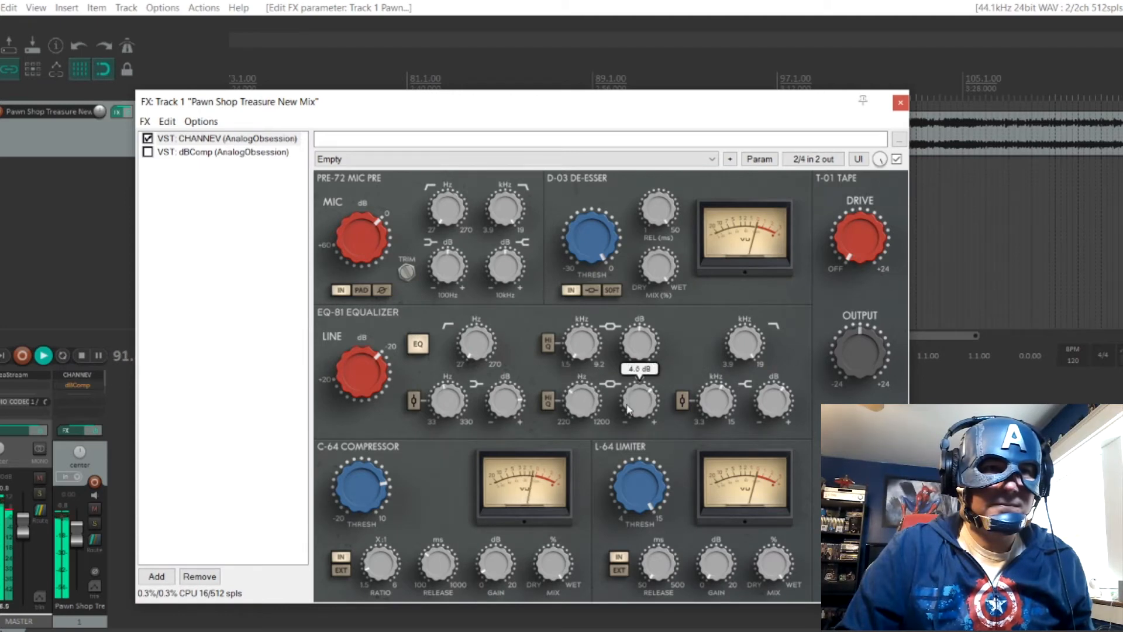
left_click_drag(623, 409, 621, 419)
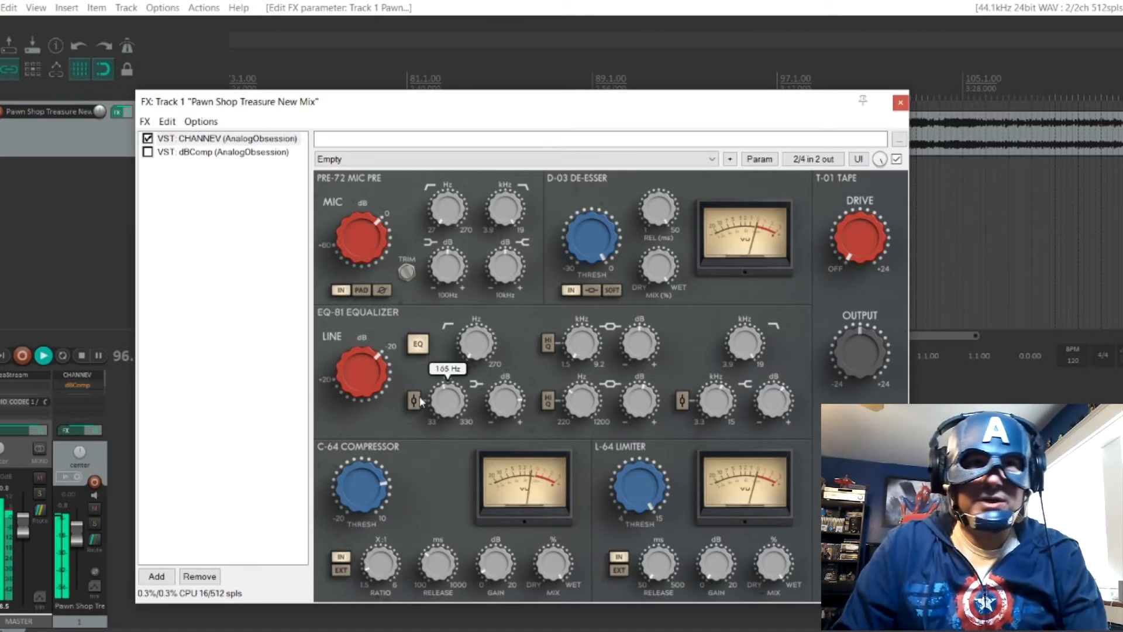
left_click(148, 139)
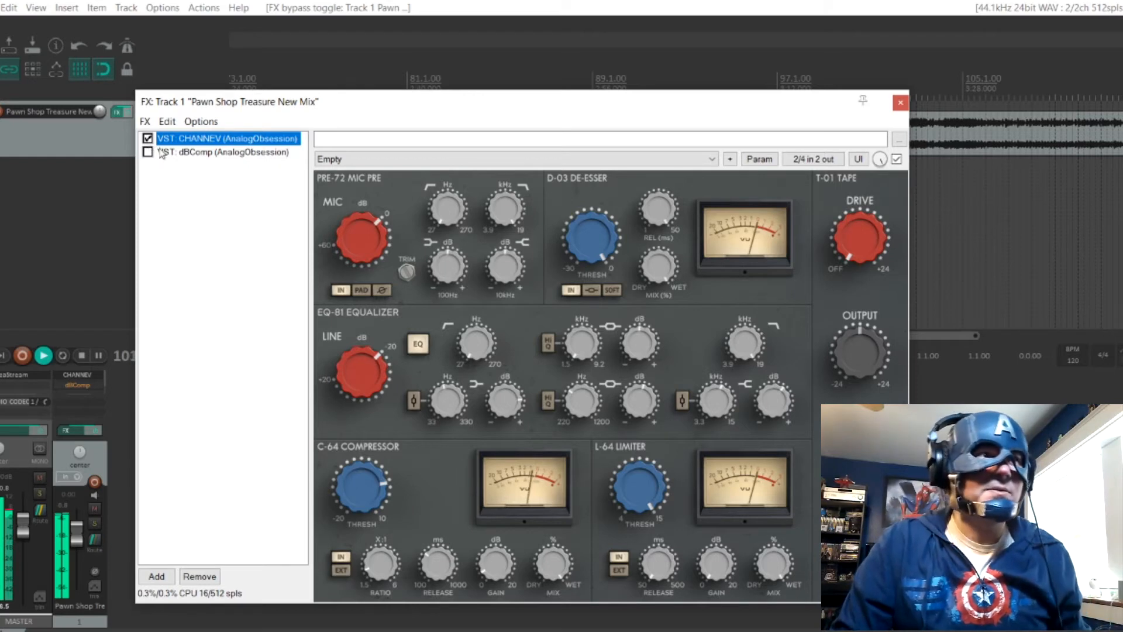
Show and enable dBComp on the track, check its compression at 2.0 and raise its high-pass filter to about mid-range.
left_click(181, 149)
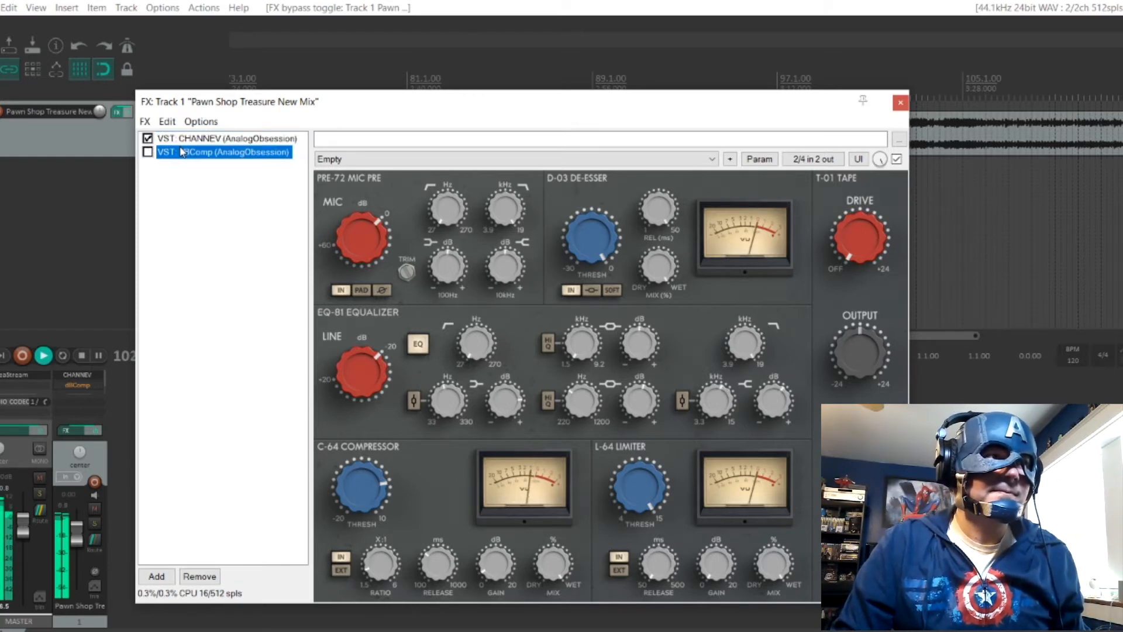
left_click(147, 152)
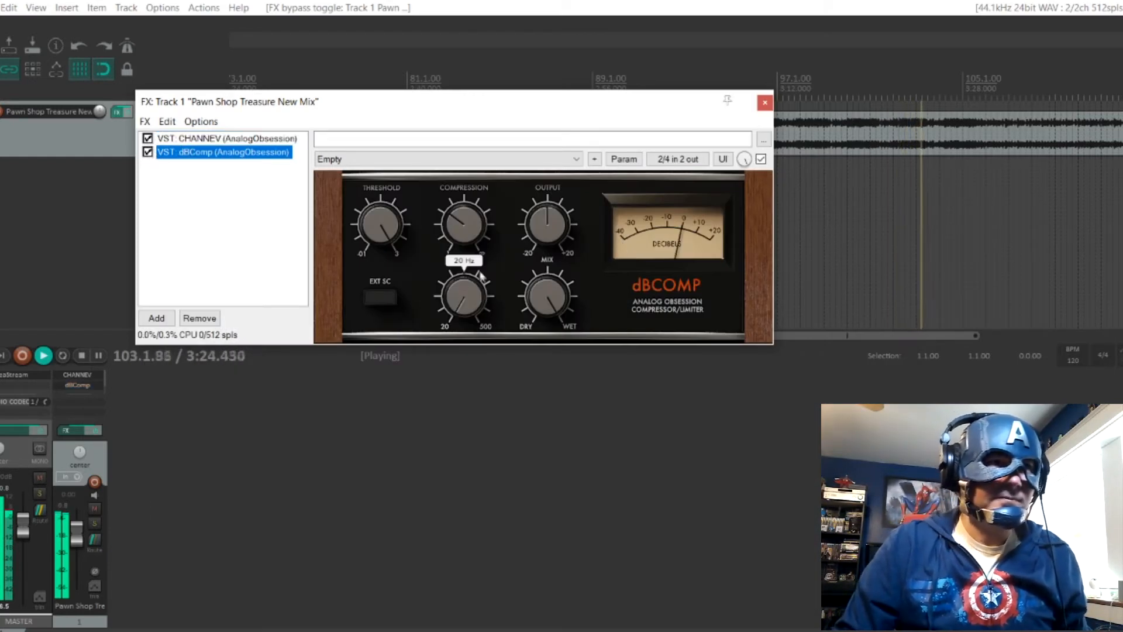
mouse_move(530, 225)
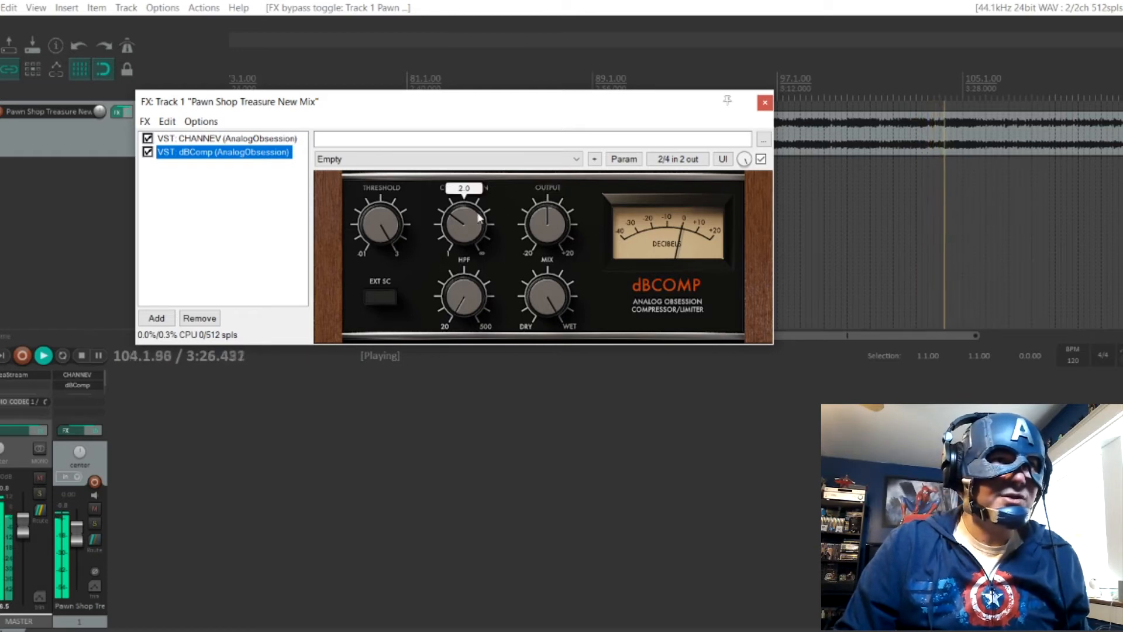
left_click(457, 216)
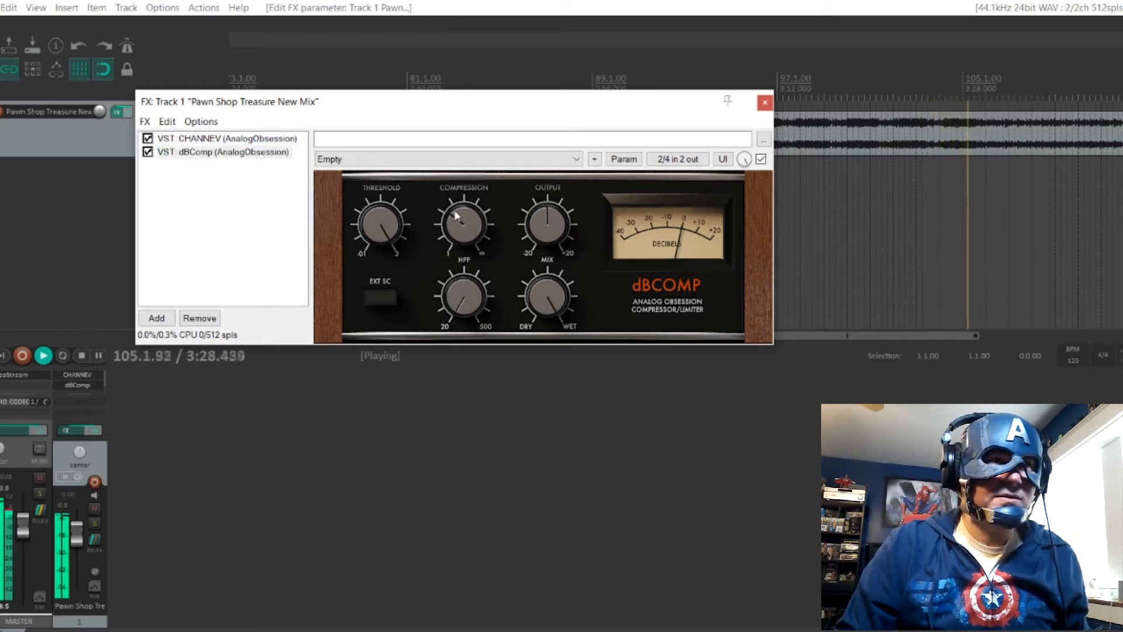
mouse_move(459, 287)
mouse_move(460, 287)
left_mouse_down()
mouse_move(447, 249)
mouse_move(456, 218)
mouse_move(457, 285)
left_mouse_up()
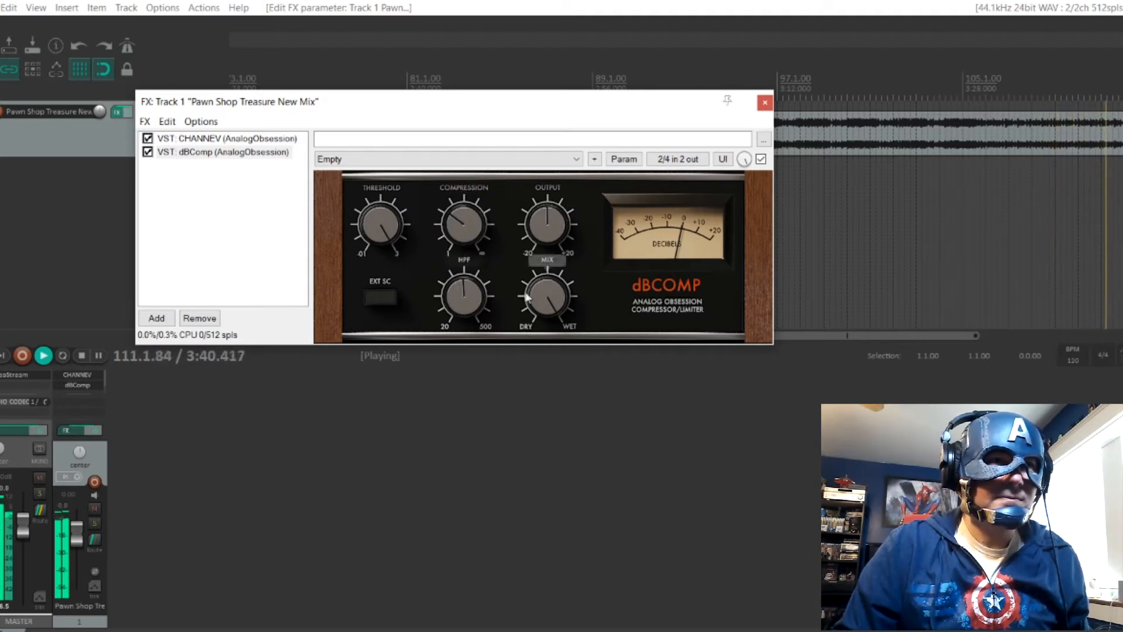
Lower the dBComp threshold to about 1.15 and fine-tune it while the track plays.
mouse_move(380, 208)
left_click_drag(381, 206, 375, 248)
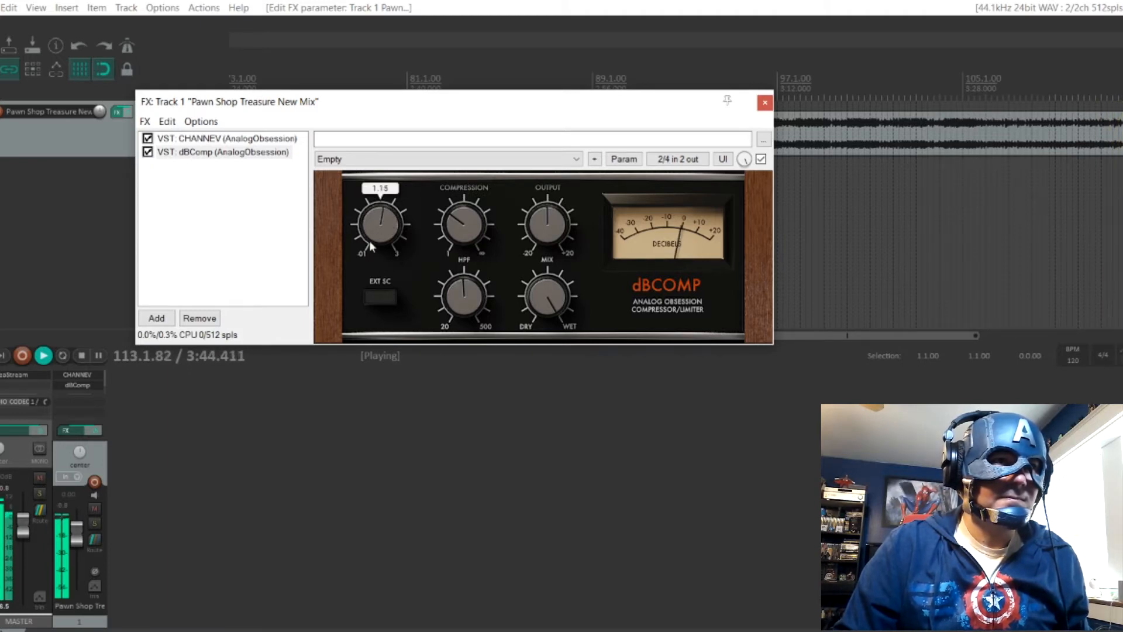
left_click_drag(372, 246, 372, 244)
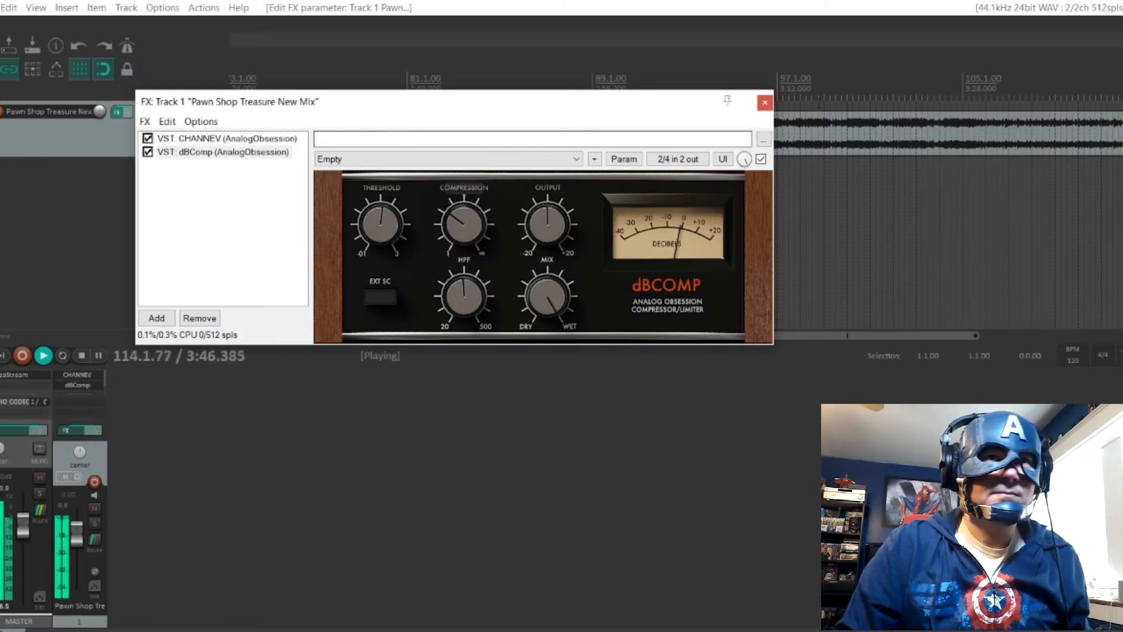
Jump playback back to about bar 99, raise the dBComp output slightly and clear the clip indicators.
double_click(829, 95)
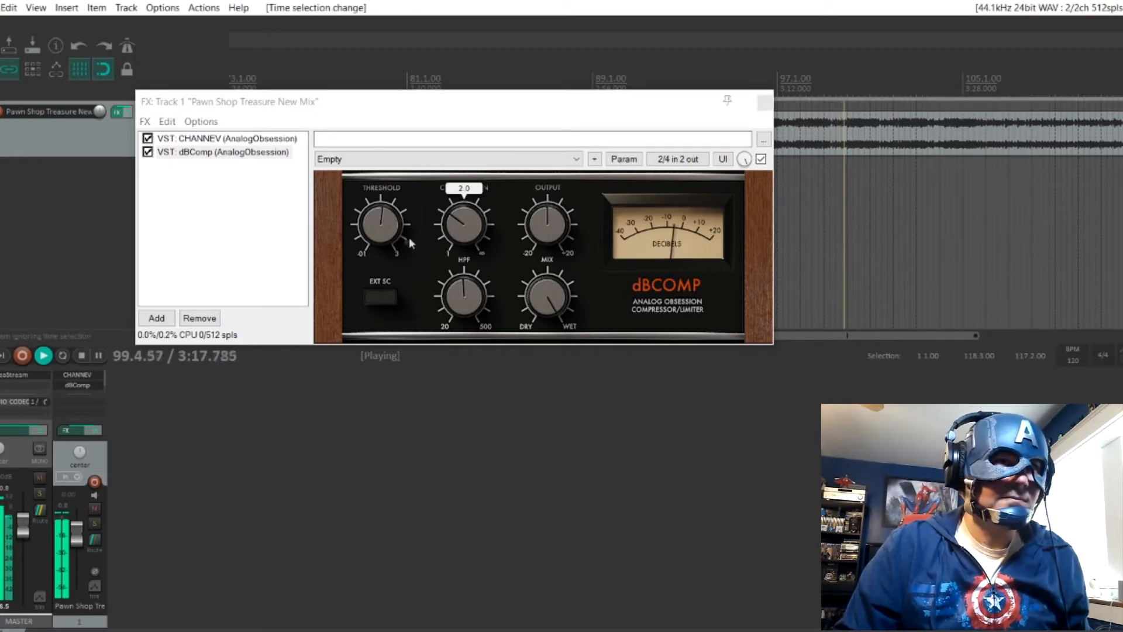
mouse_move(534, 235)
left_mouse_down()
mouse_move(527, 215)
mouse_move(527, 227)
left_mouse_up()
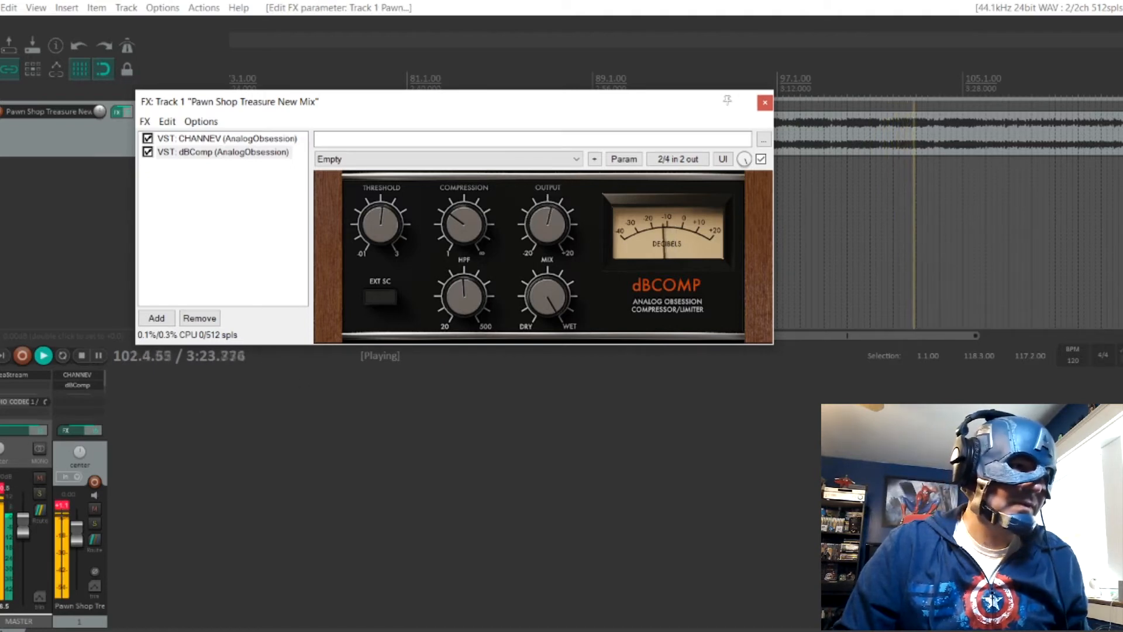
left_click(6, 491)
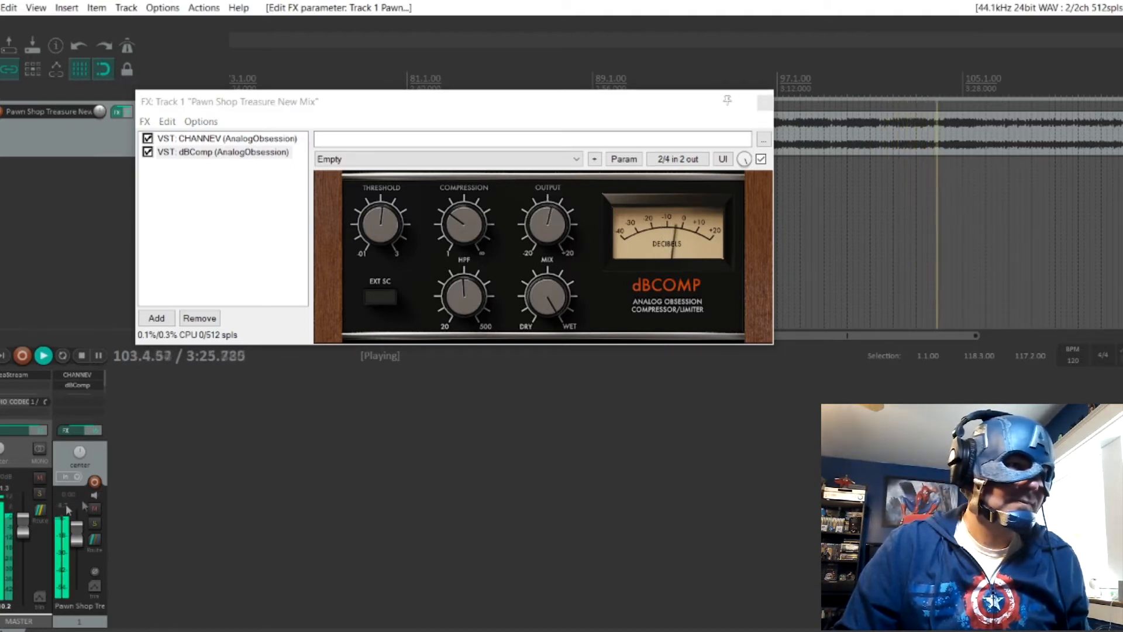
Trim the dBComp output slightly, raise its threshold to 1.67 and clear the master clip indicator.
mouse_move(541, 227)
left_click_drag(540, 227, 534, 234)
left_click_drag(378, 216, 369, 192)
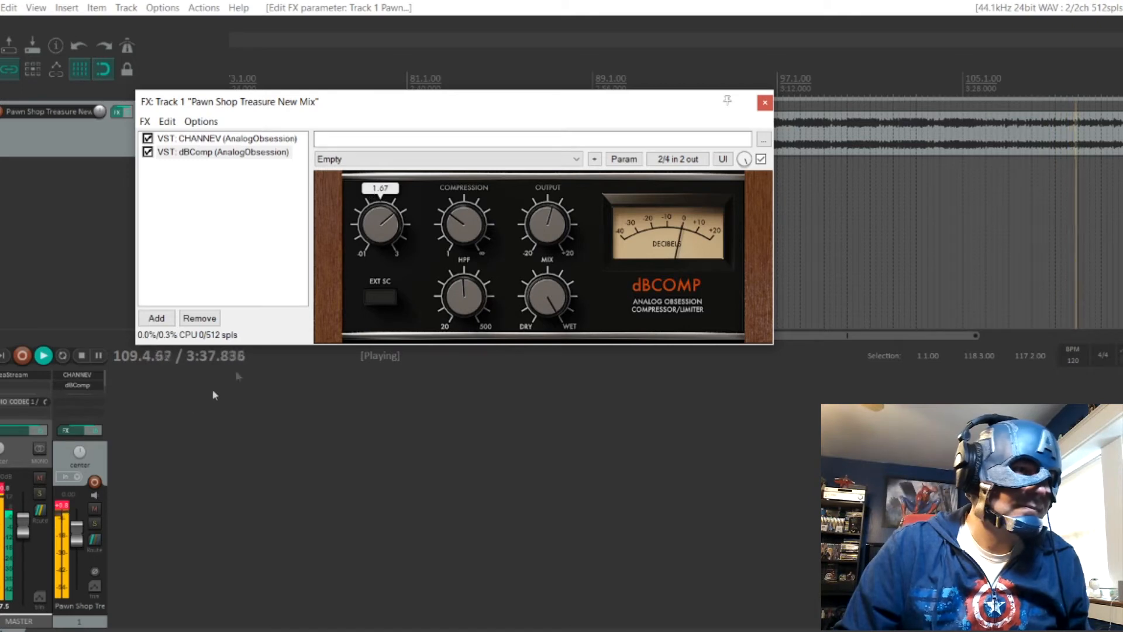
left_click(3, 488)
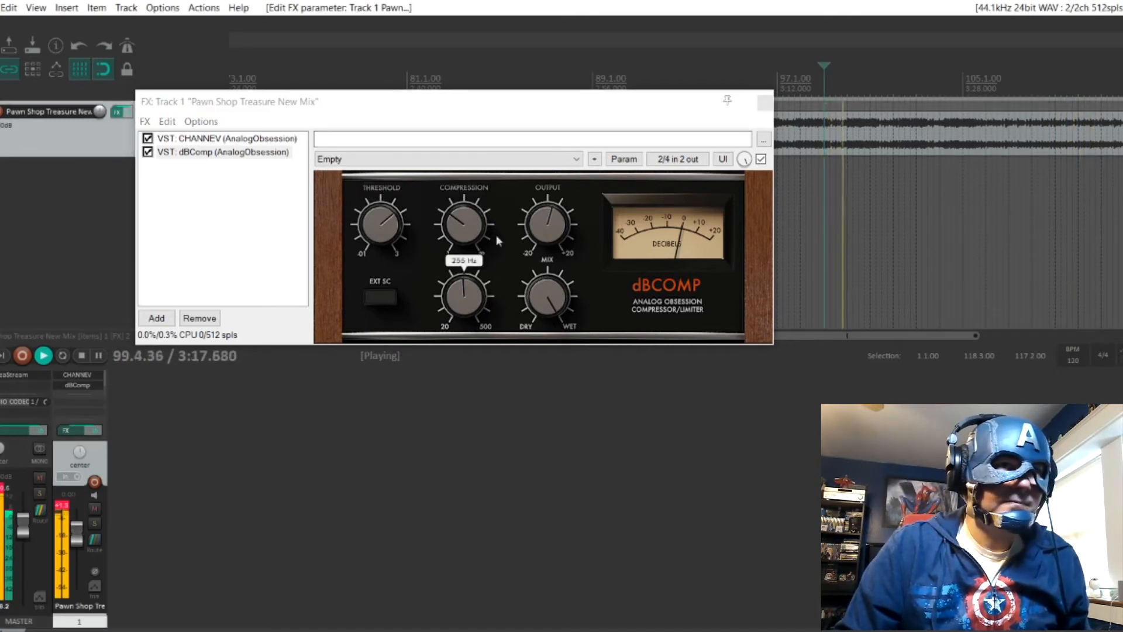
Lower the dBComp output to about 0 dB, bring its threshold back to mid-range and clear the master clip indicator.
left_click(534, 225)
left_click_drag(534, 225, 533, 228)
left_click_drag(370, 229, 369, 243)
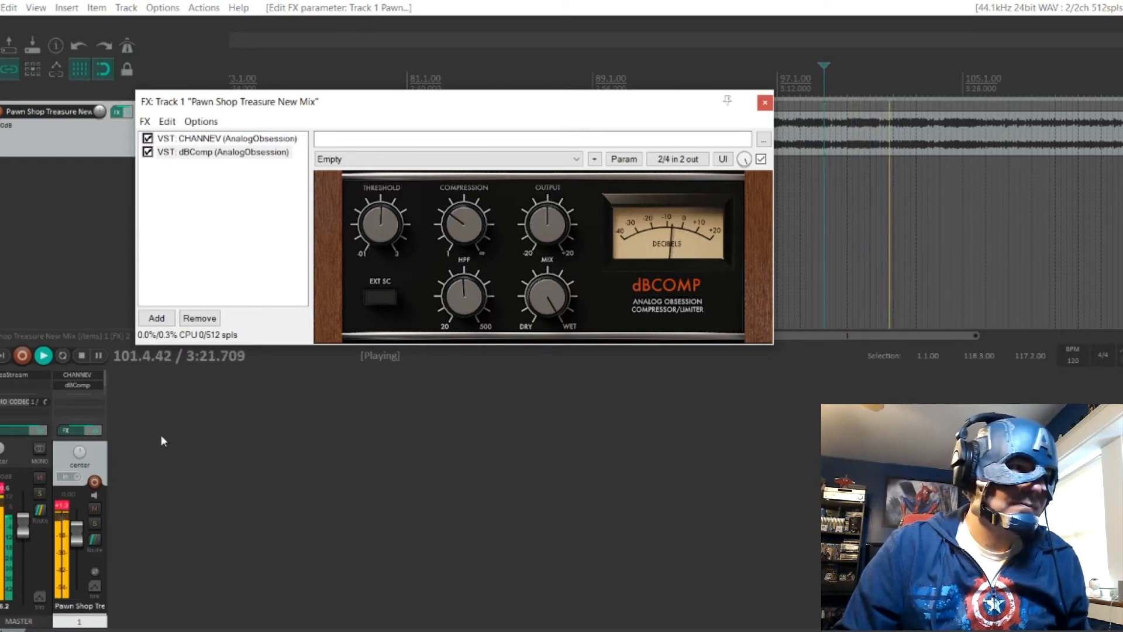
left_click(7, 491)
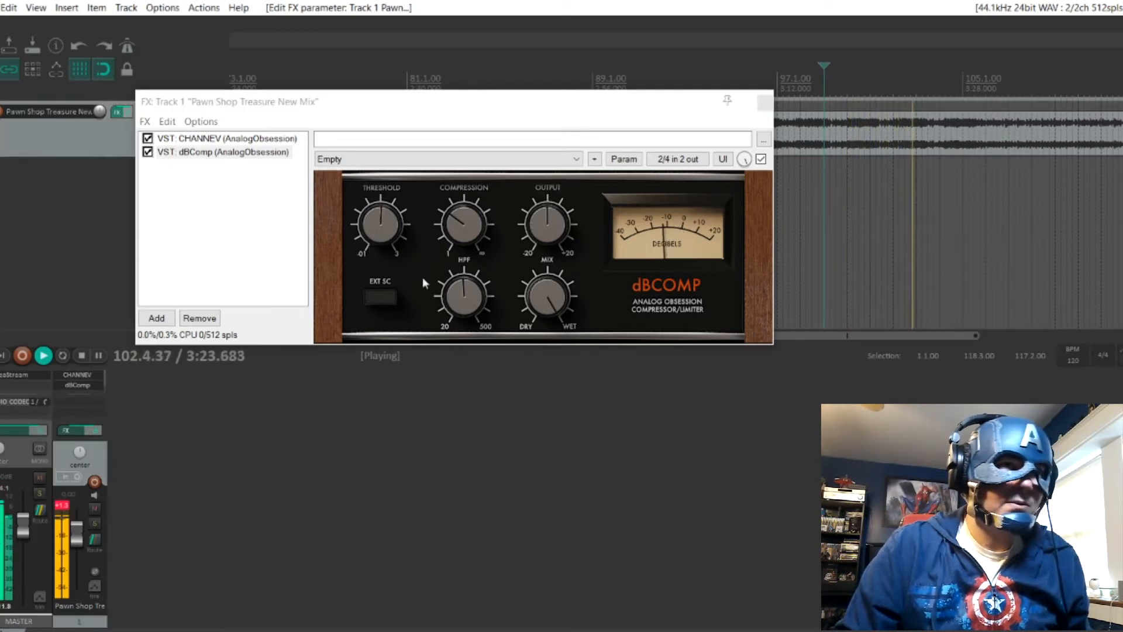
Drop the dBComp threshold to about 0.27, raise its output to about 6.7 dB and nudge the compression up.
mouse_move(380, 231)
left_click_drag(380, 231, 367, 261)
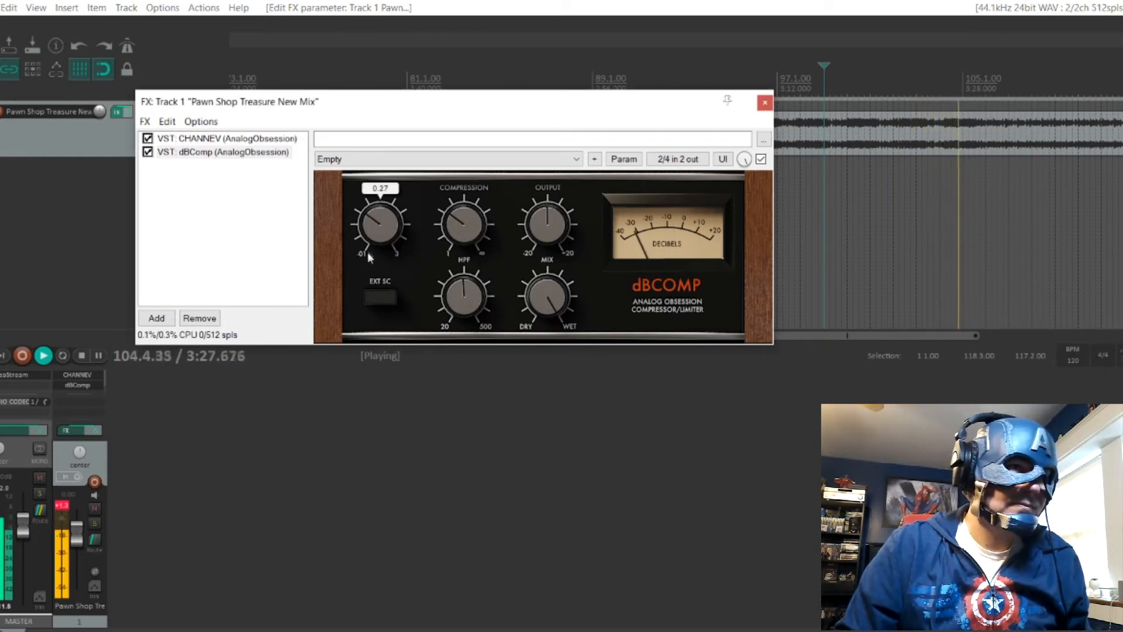
left_click_drag(521, 218, 521, 209)
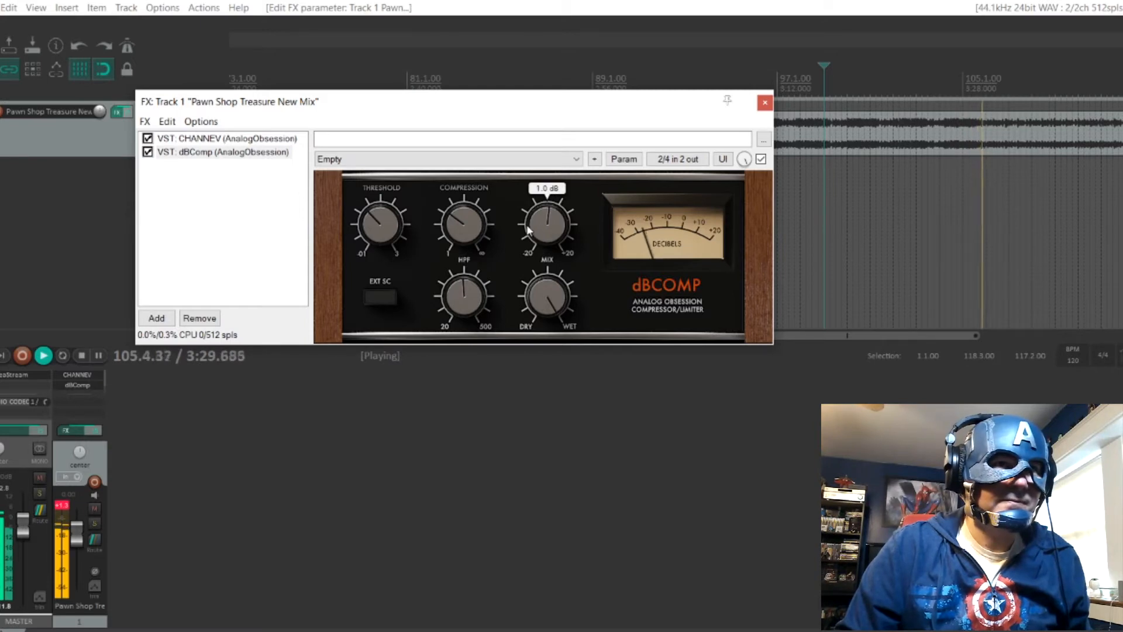
left_click_drag(520, 200, 521, 200)
mouse_move(454, 220)
left_click_drag(455, 225, 456, 219)
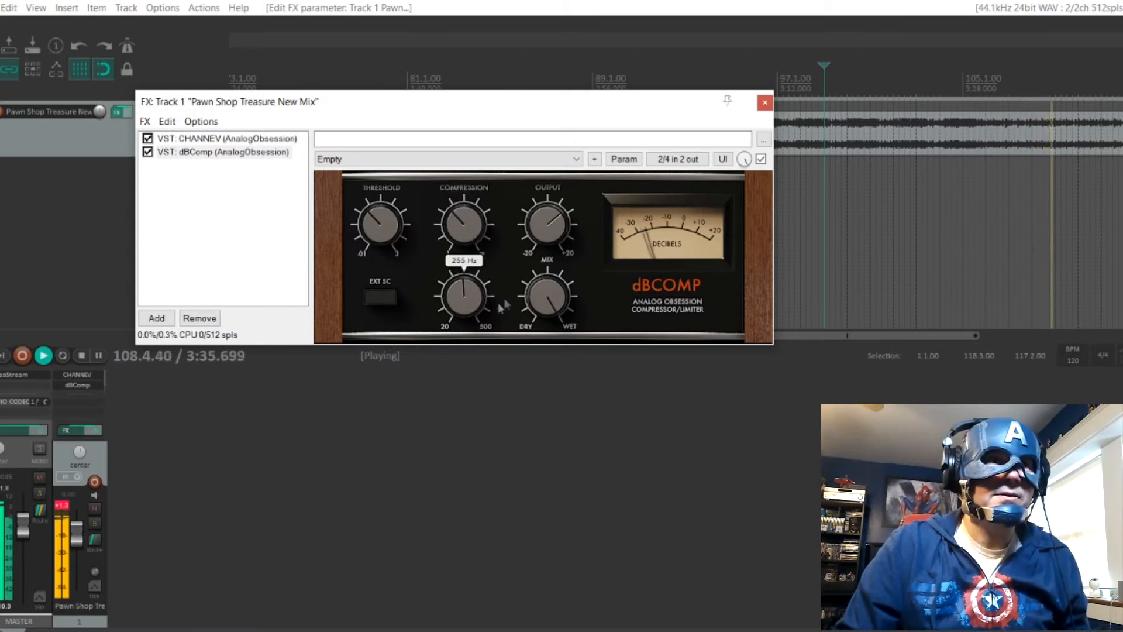
Replay the track from about bar 99 and compare the sound with dBComp bypassed and enabled.
left_click(824, 134)
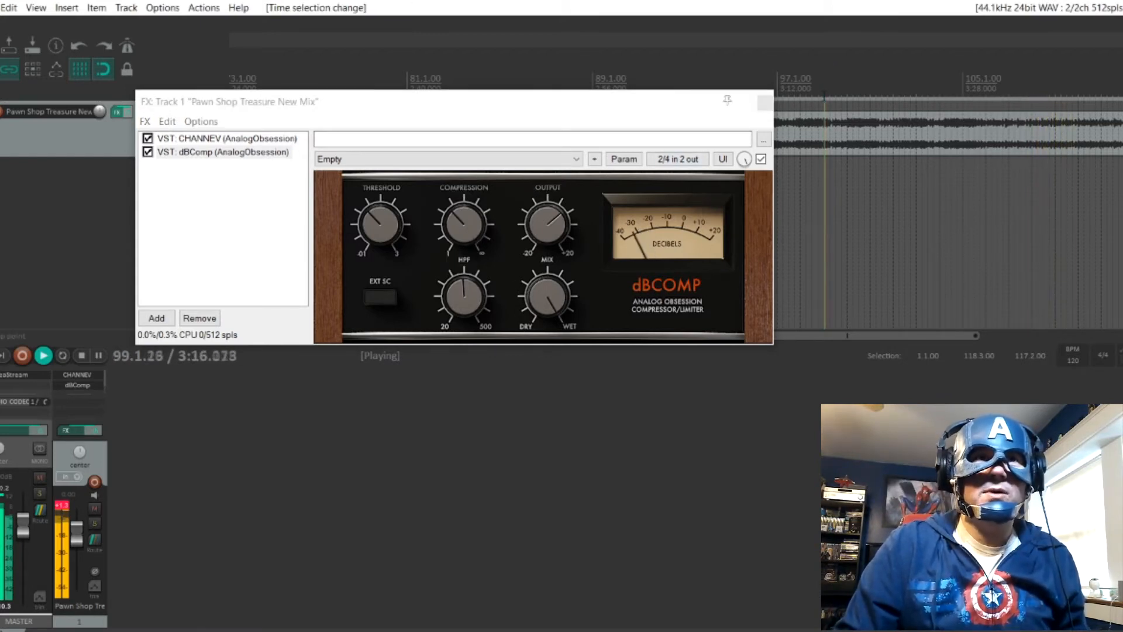
left_click(453, 290)
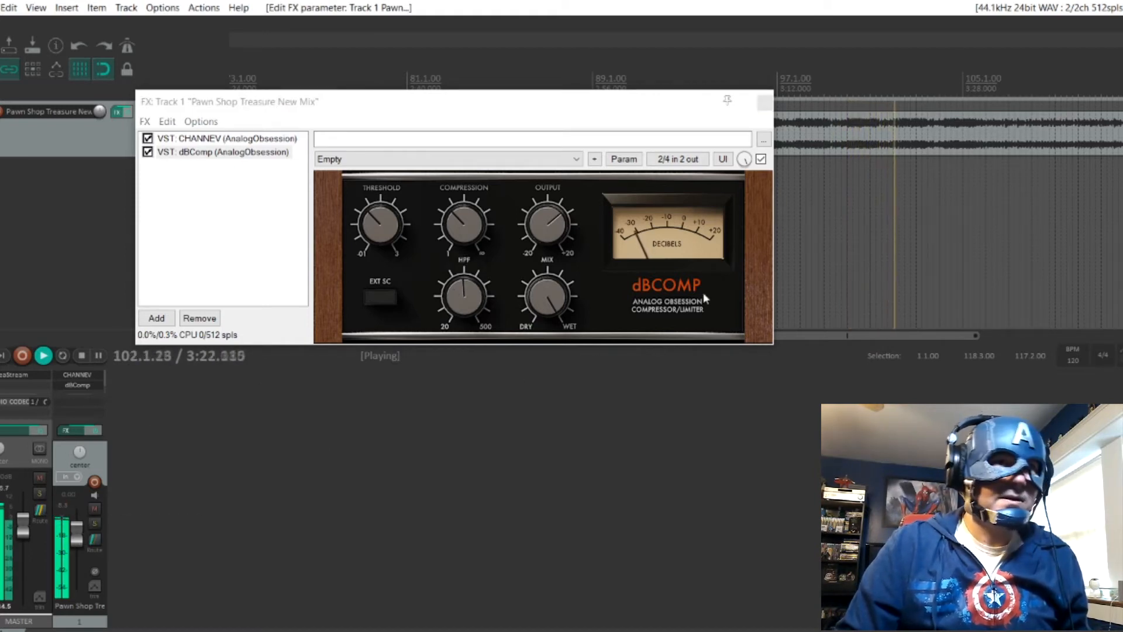
left_click(550, 243)
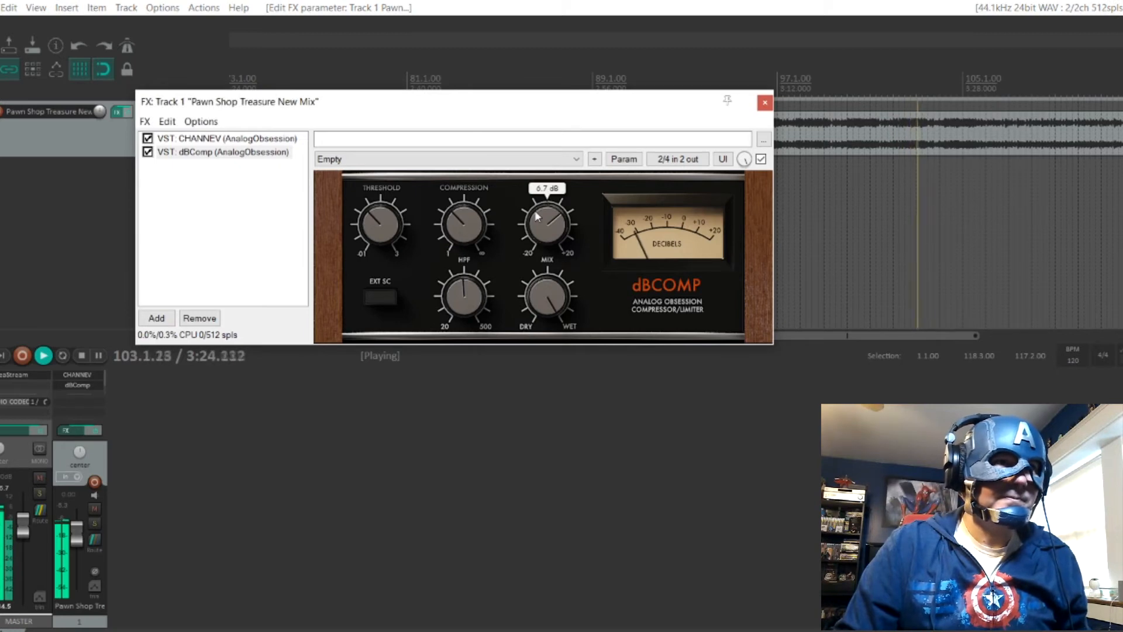
left_click(148, 152)
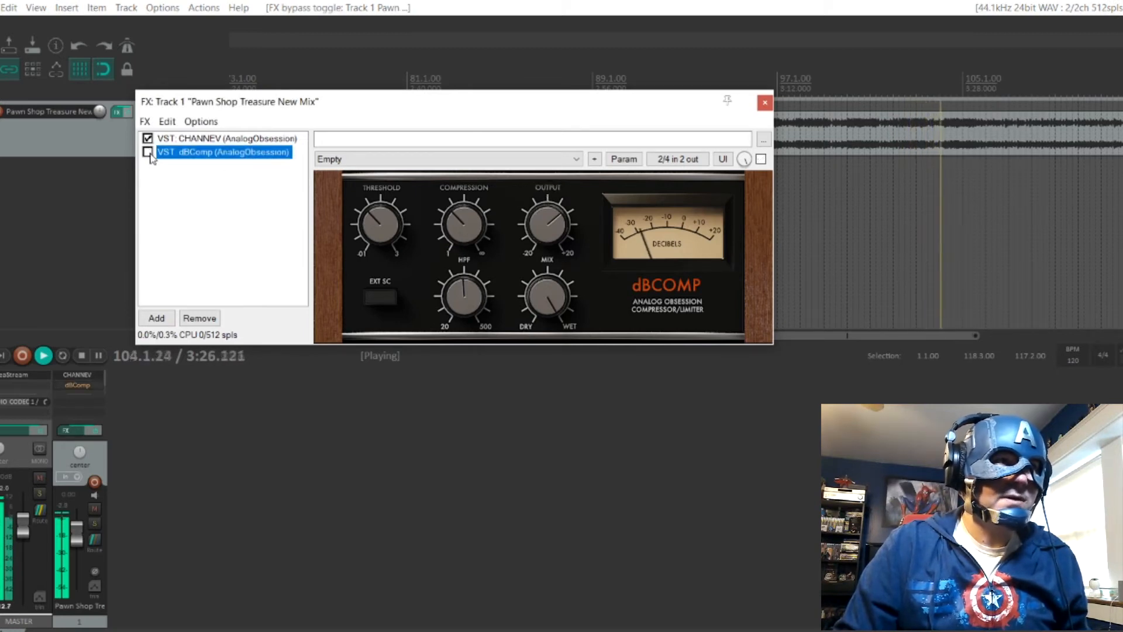
left_click(147, 152)
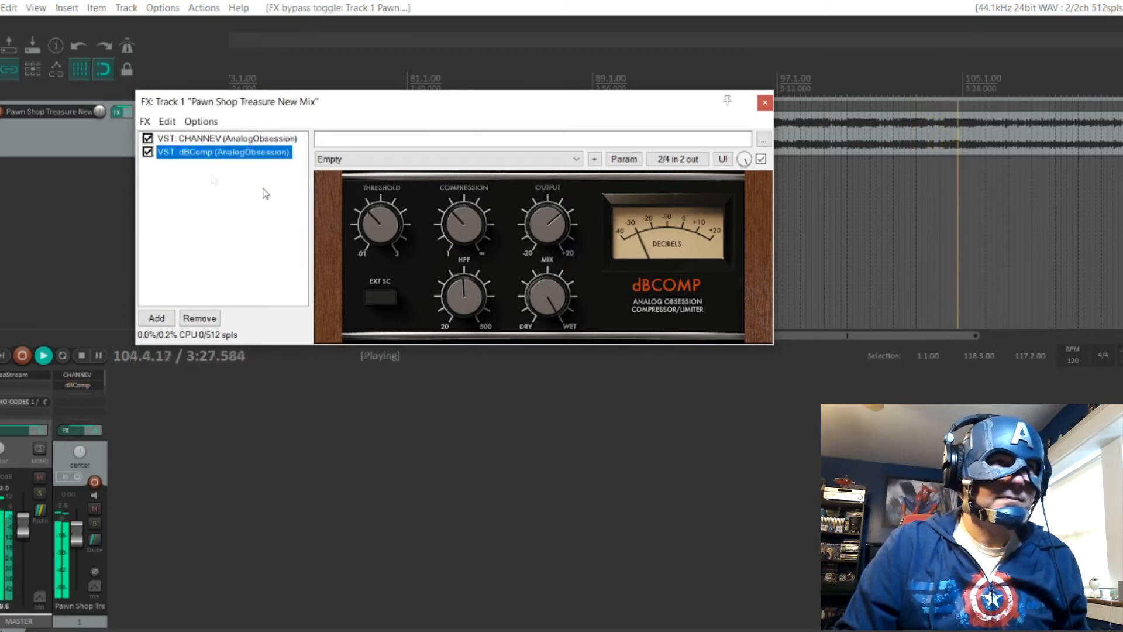
Raise the dBComp threshold to about 0.71 and its compression to 4.3, clearing the track's clip indicator.
left_click(369, 217)
left_click_drag(370, 218, 369, 211)
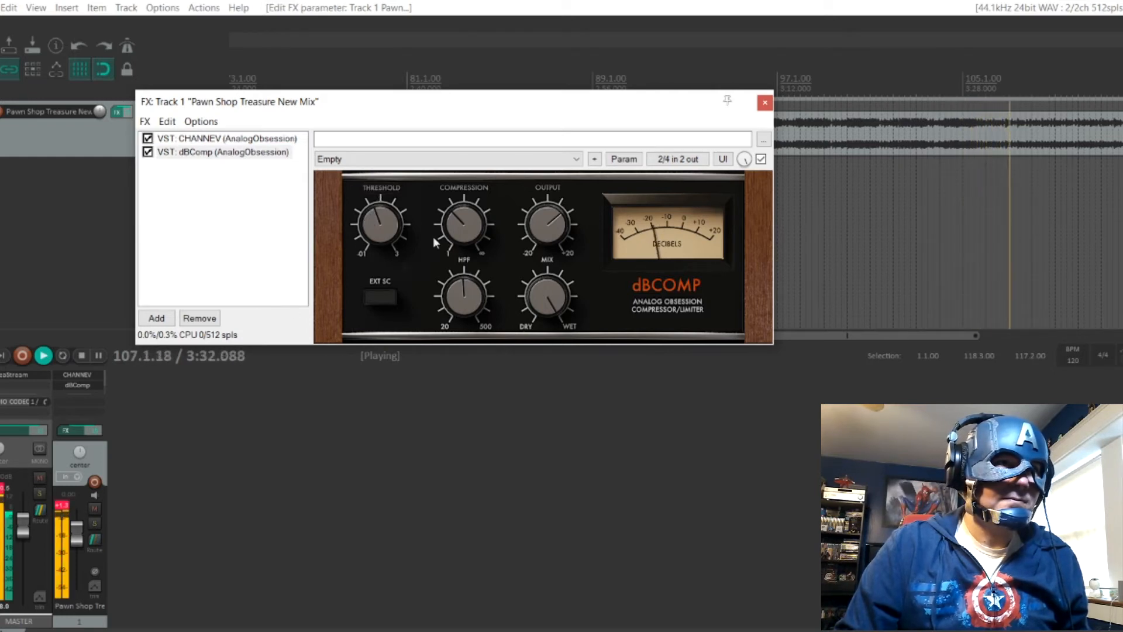
left_click(457, 213)
left_click_drag(457, 214, 457, 203)
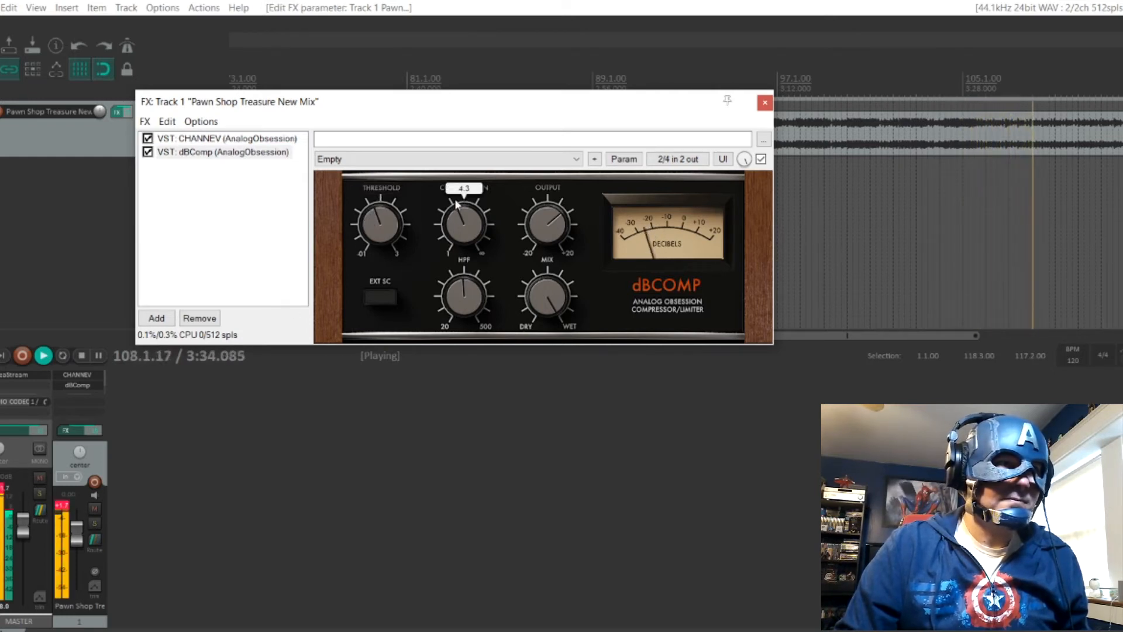
left_click(60, 515)
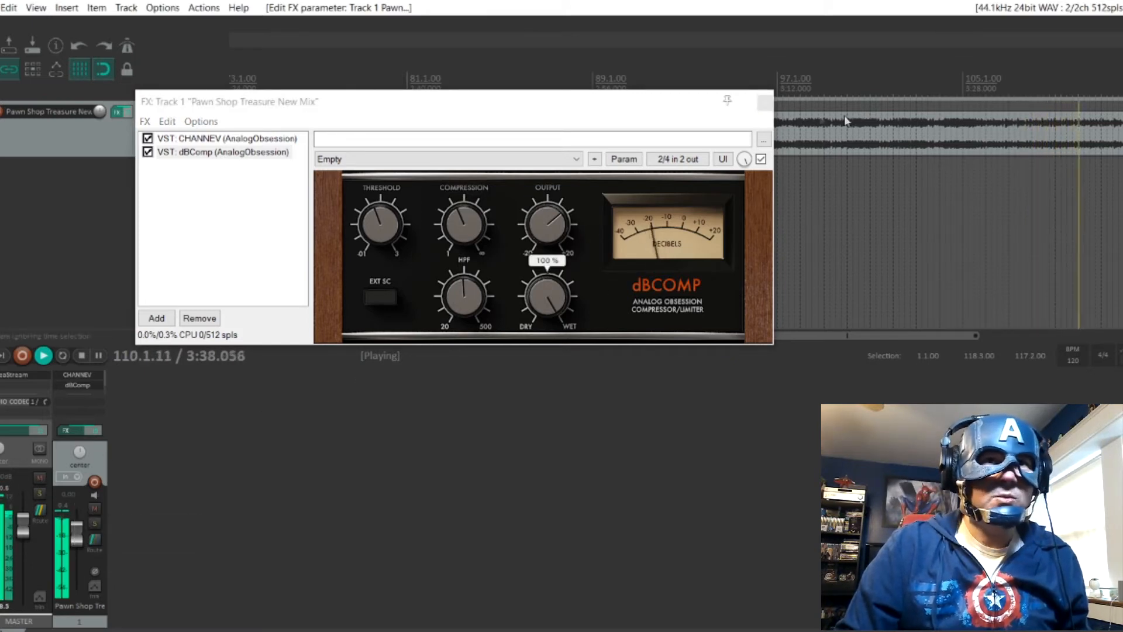
Replay from about bar 98, set the dBComp compression to 1.6 with less output, and clear both clip indicators.
left_click(812, 121)
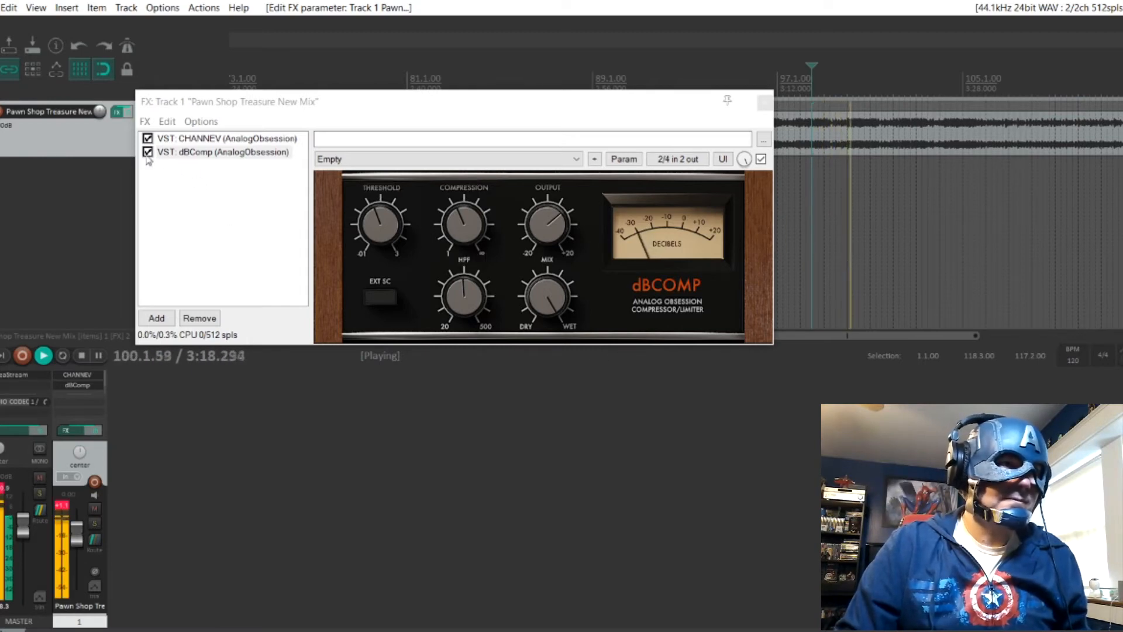
mouse_move(454, 216)
left_mouse_down()
mouse_move(445, 230)
mouse_move(458, 220)
mouse_move(454, 232)
left_mouse_up()
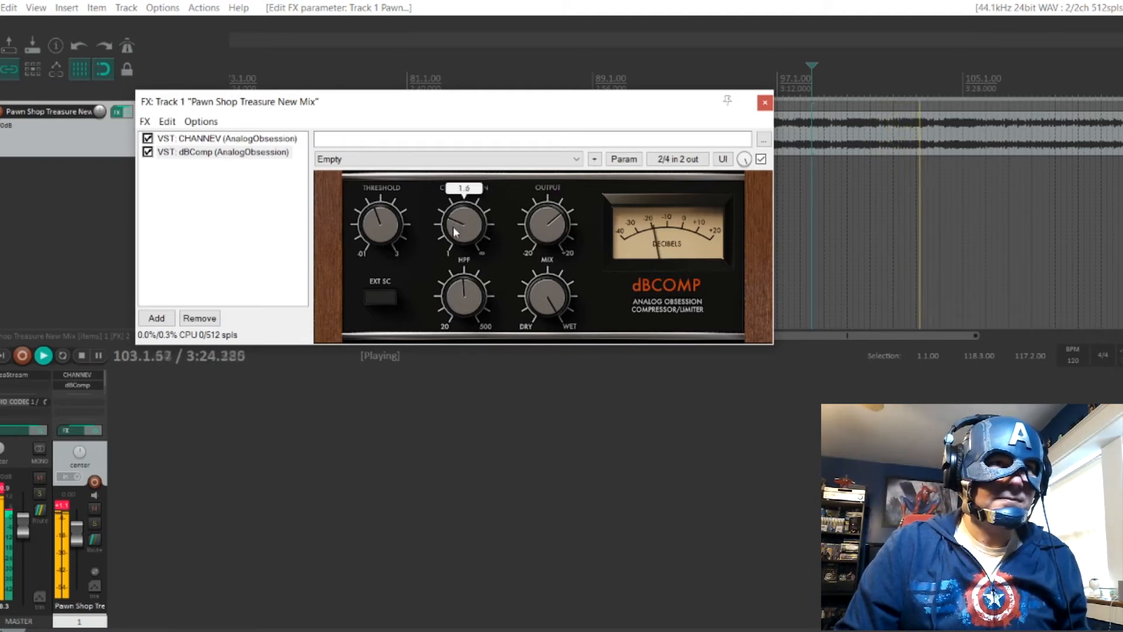
left_click_drag(535, 217, 529, 230)
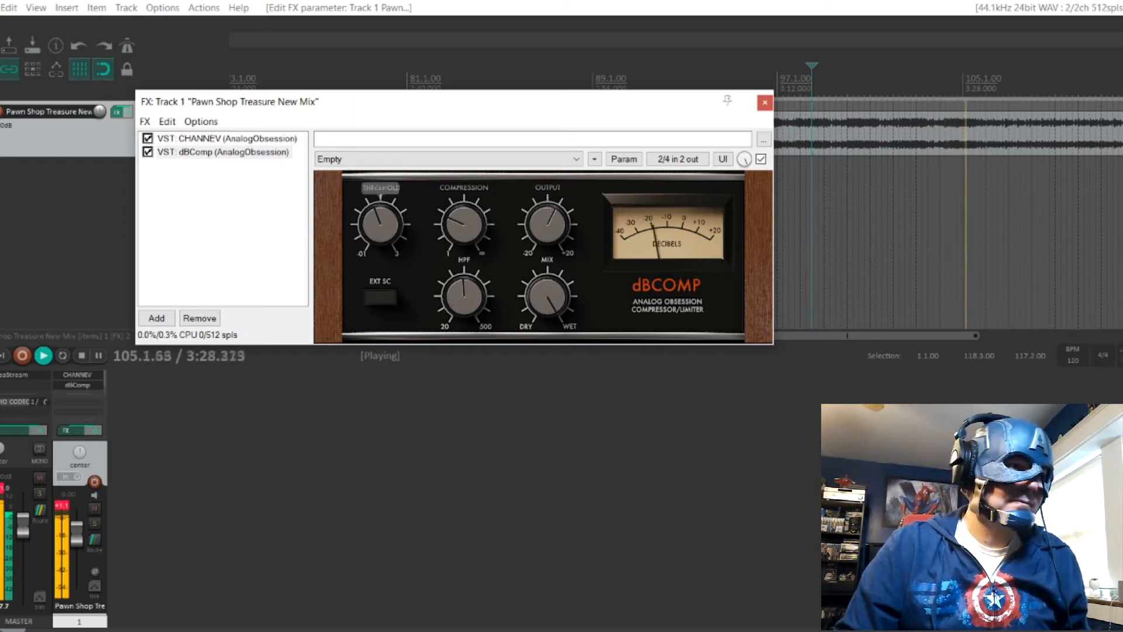
left_click(4, 488)
left_click(62, 506)
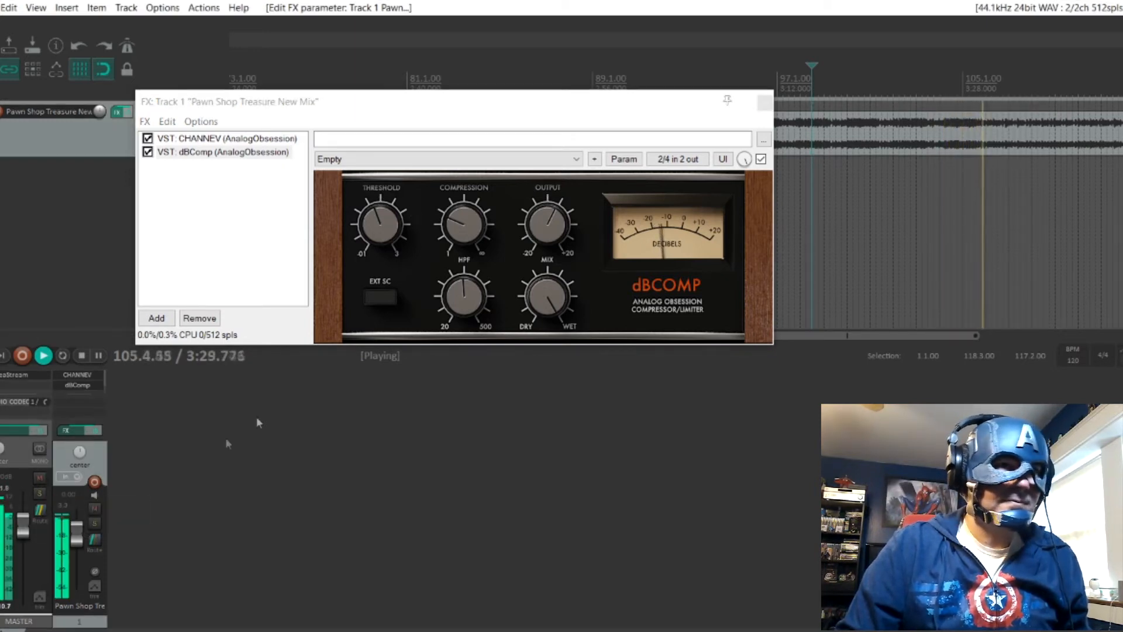
Lower the dBComp high-pass filter slightly and clear the track's clip indicator.
left_click(455, 299)
left_click_drag(455, 300, 453, 295)
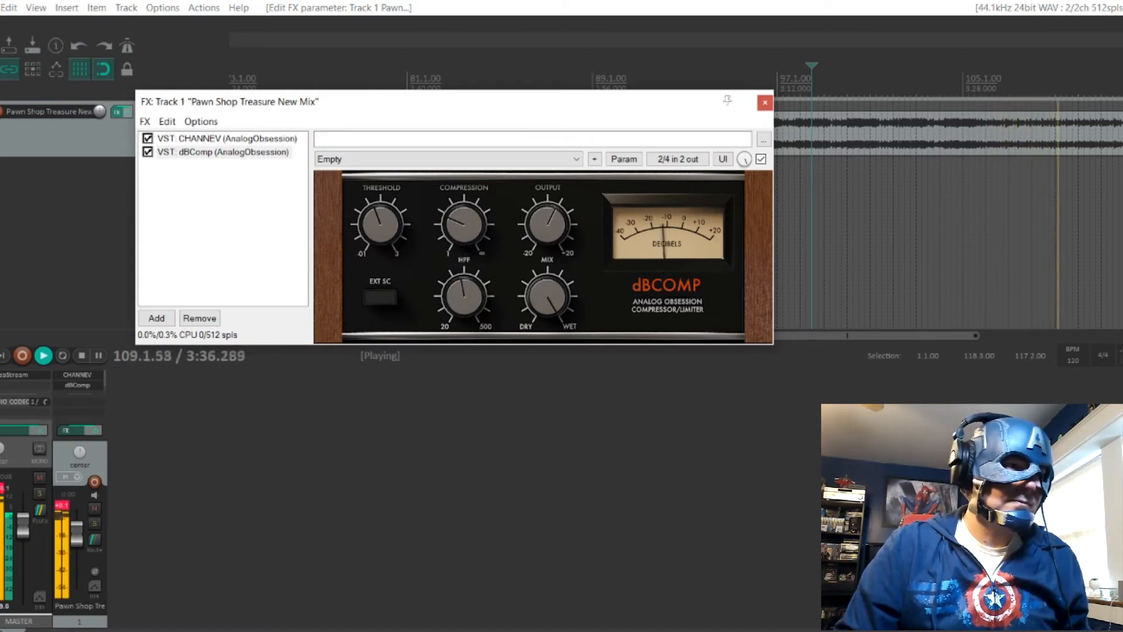
left_click(62, 507)
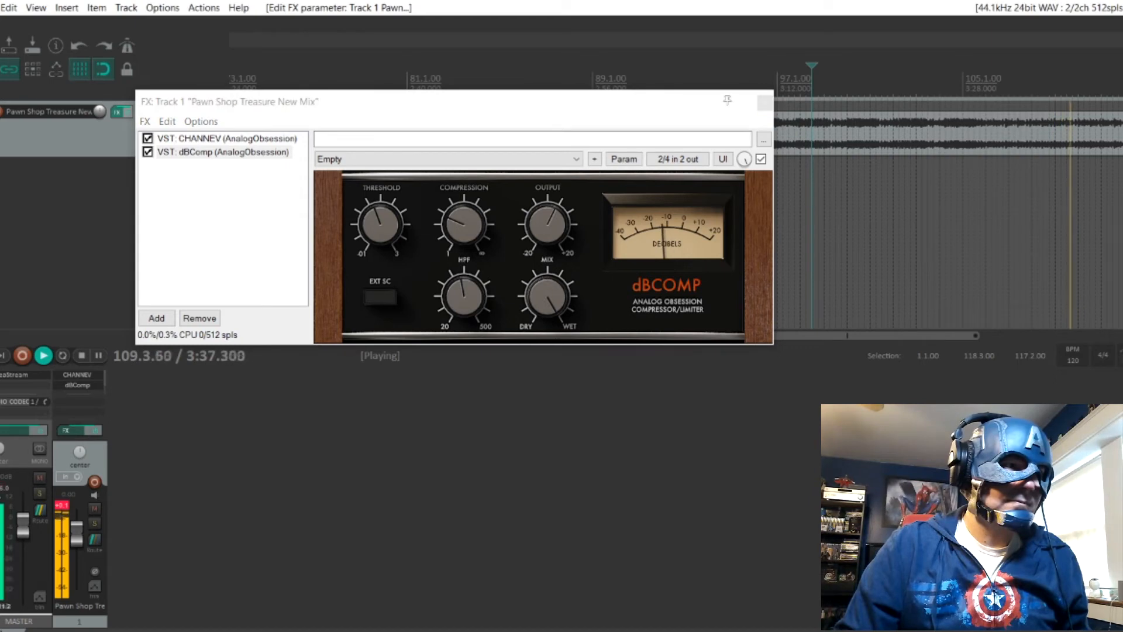
left_click(62, 506)
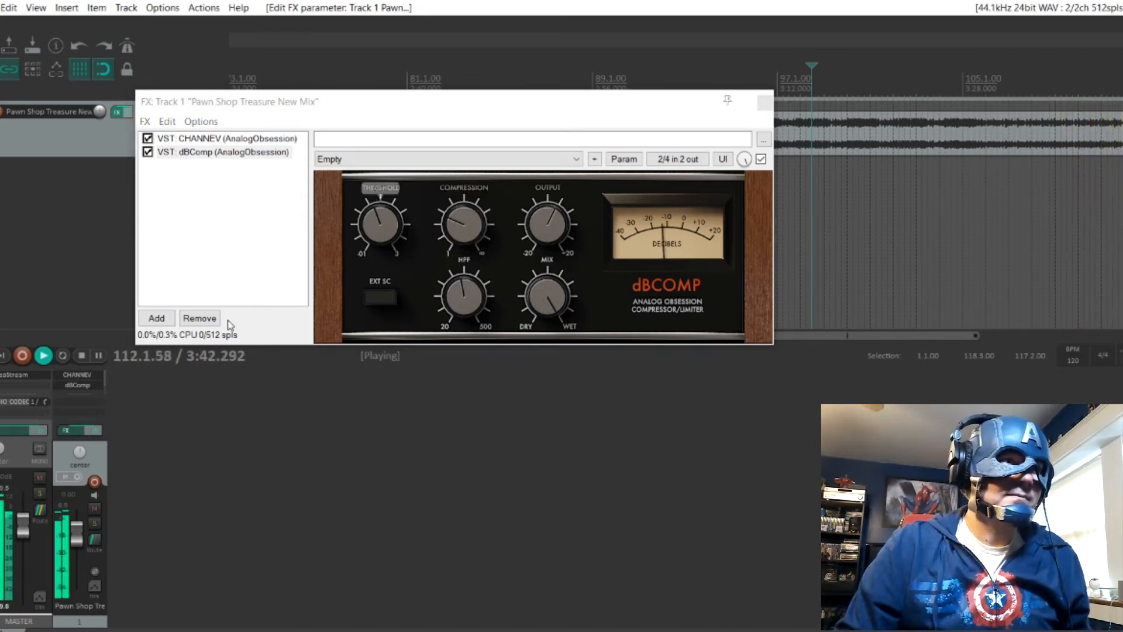
Move the FX window below the track's waveform and restart playback from the beginning of the song.
left_click_drag(512, 108, 615, 238)
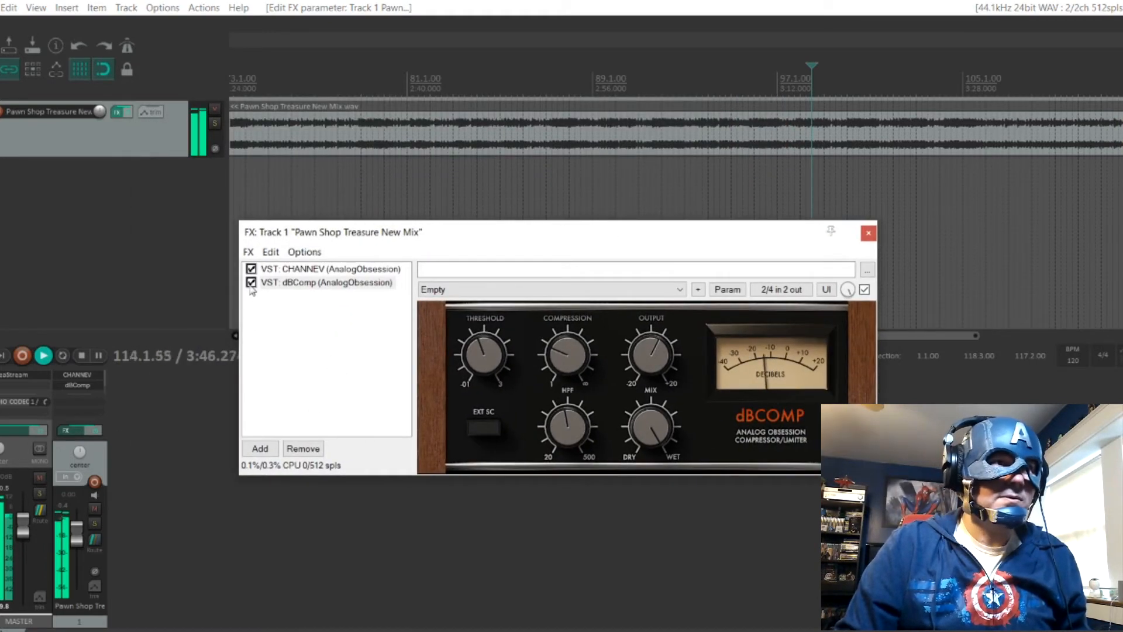
left_click(1, 356)
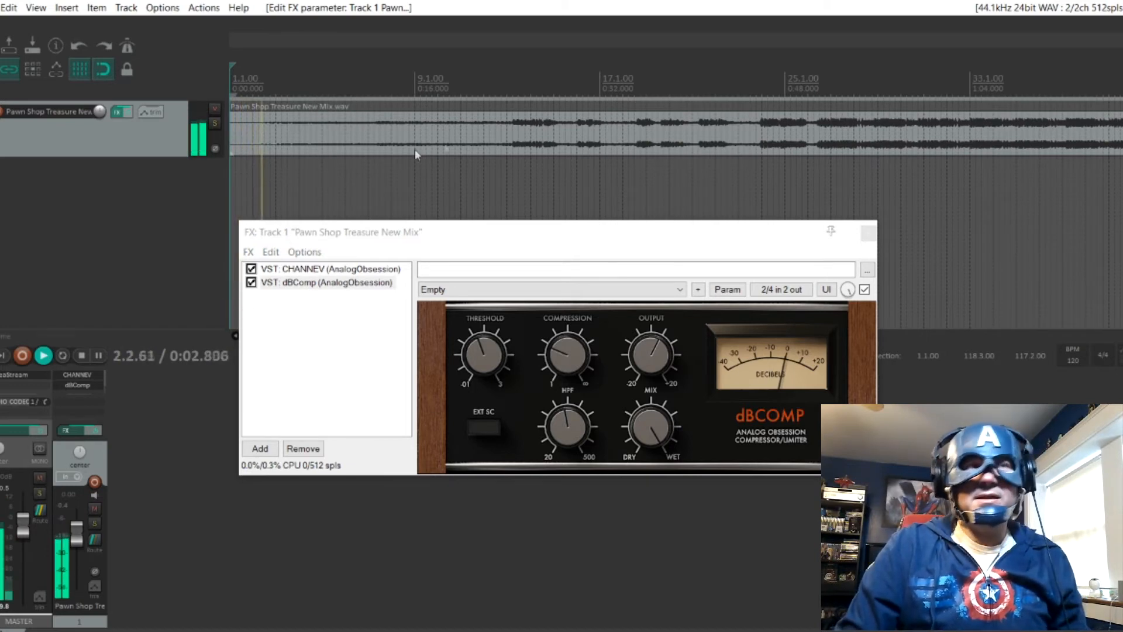
mouse_move(509, 349)
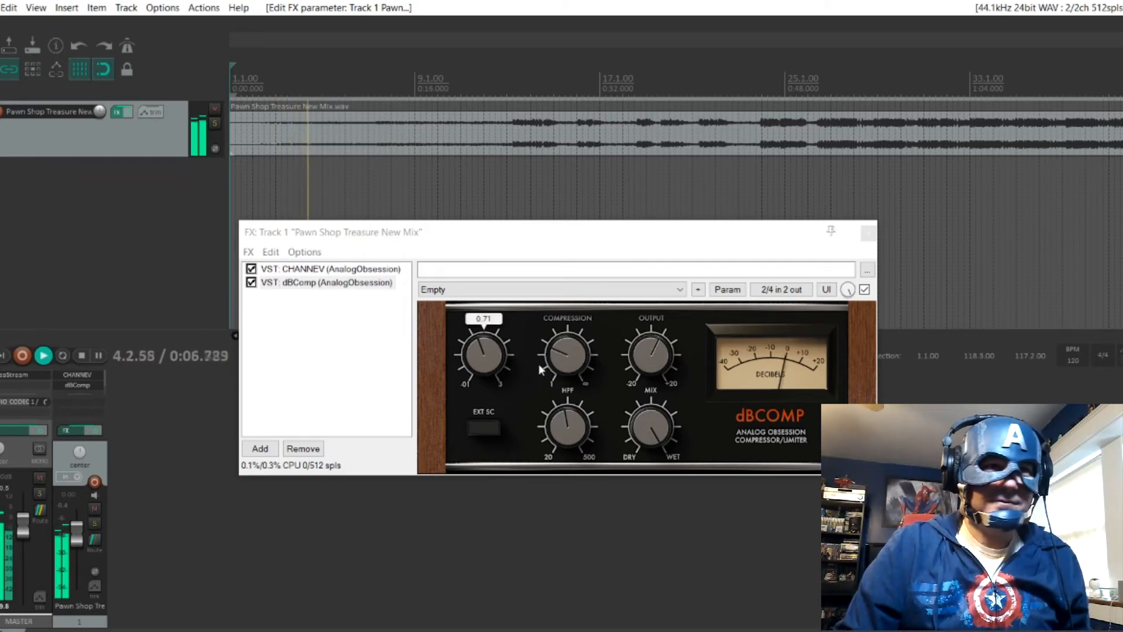
left_click(487, 429)
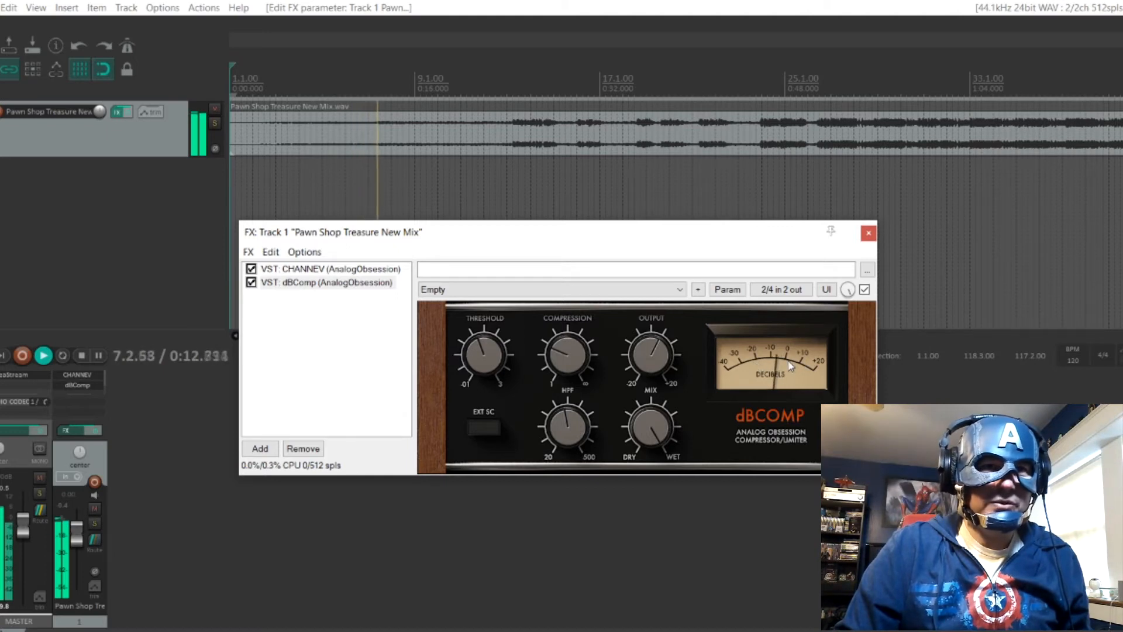
Lower the dBComp threshold to 0.47 while the quiet intro plays.
mouse_move(488, 348)
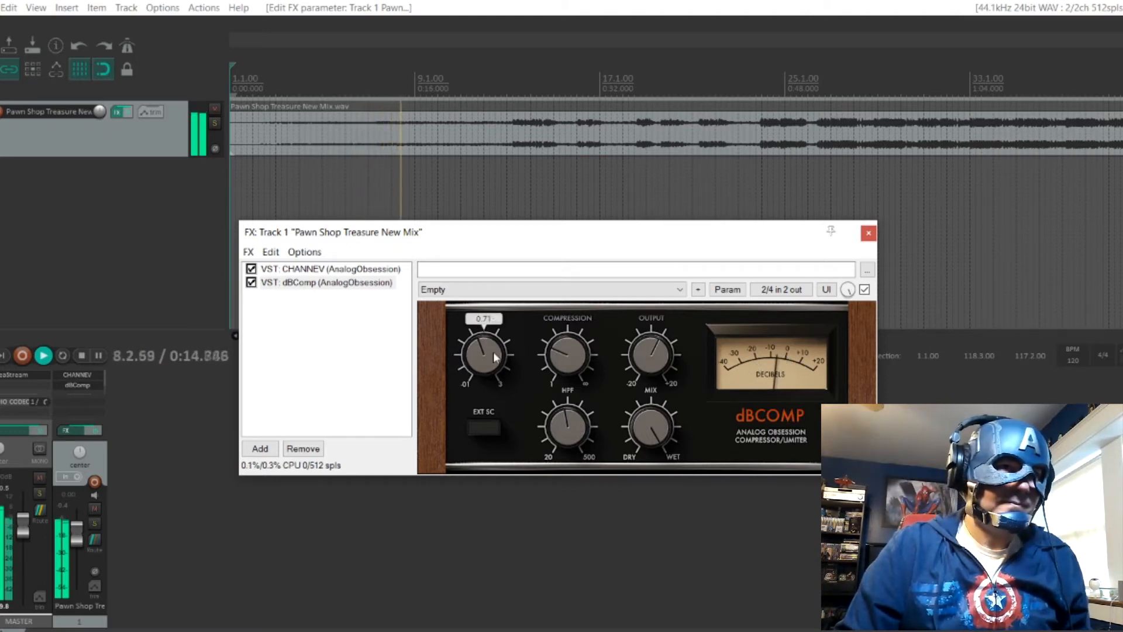
left_click_drag(486, 345, 475, 349)
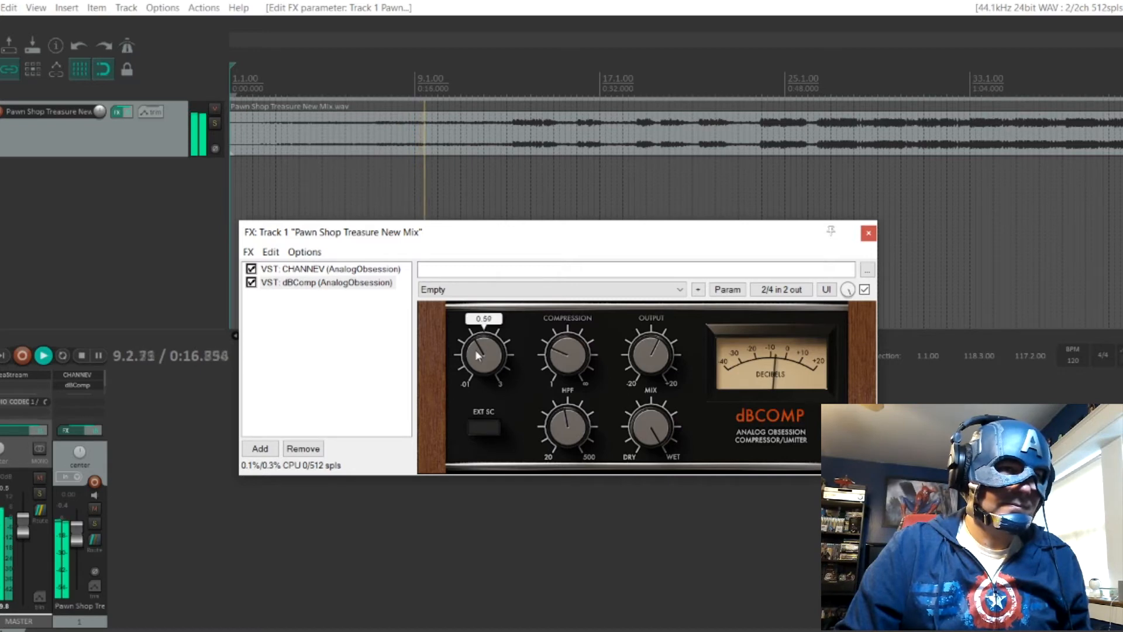
mouse_move(476, 350)
left_mouse_down()
mouse_move(470, 375)
mouse_move(475, 358)
left_mouse_up()
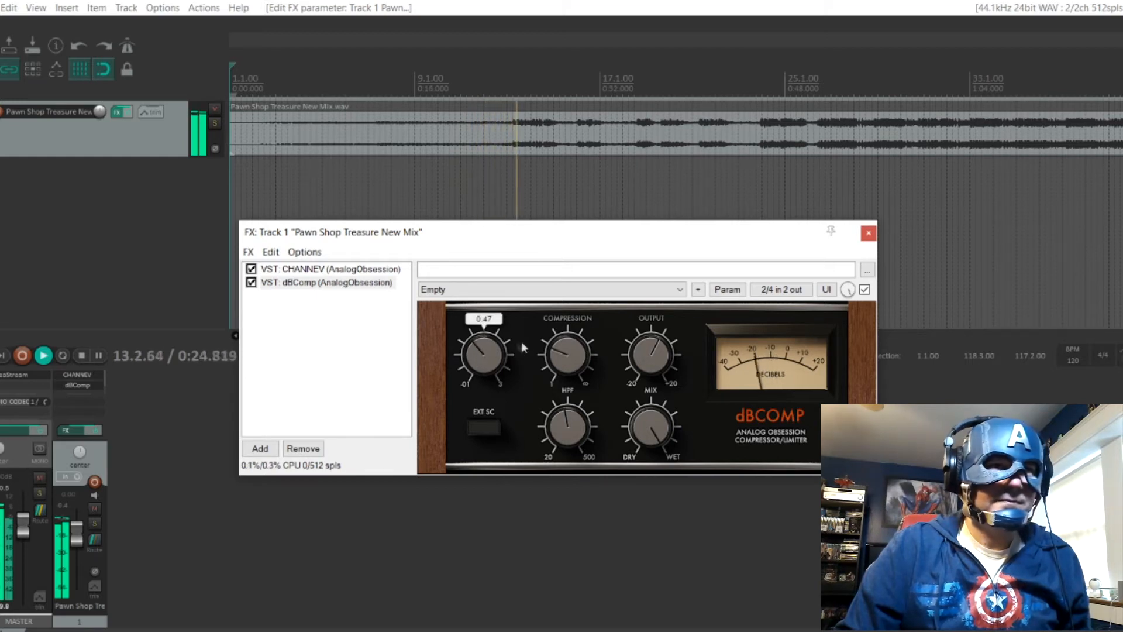
Turn on dBComp's external sidechain, toggle the plugin's bypass to compare, and clear the clip indicators.
left_click(486, 427)
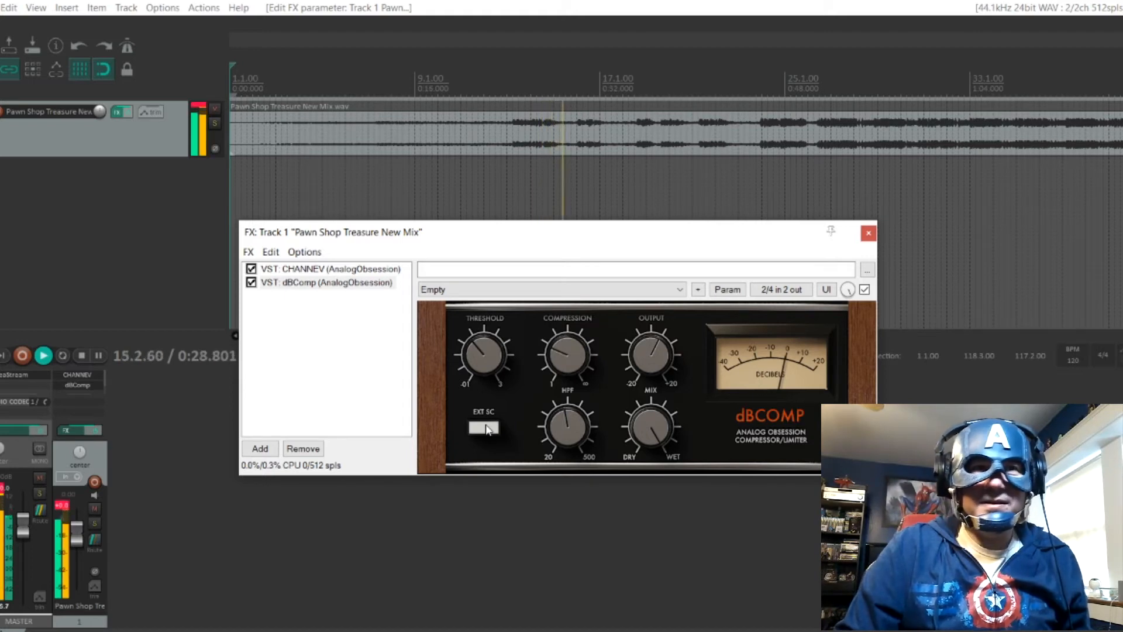
left_click(251, 282)
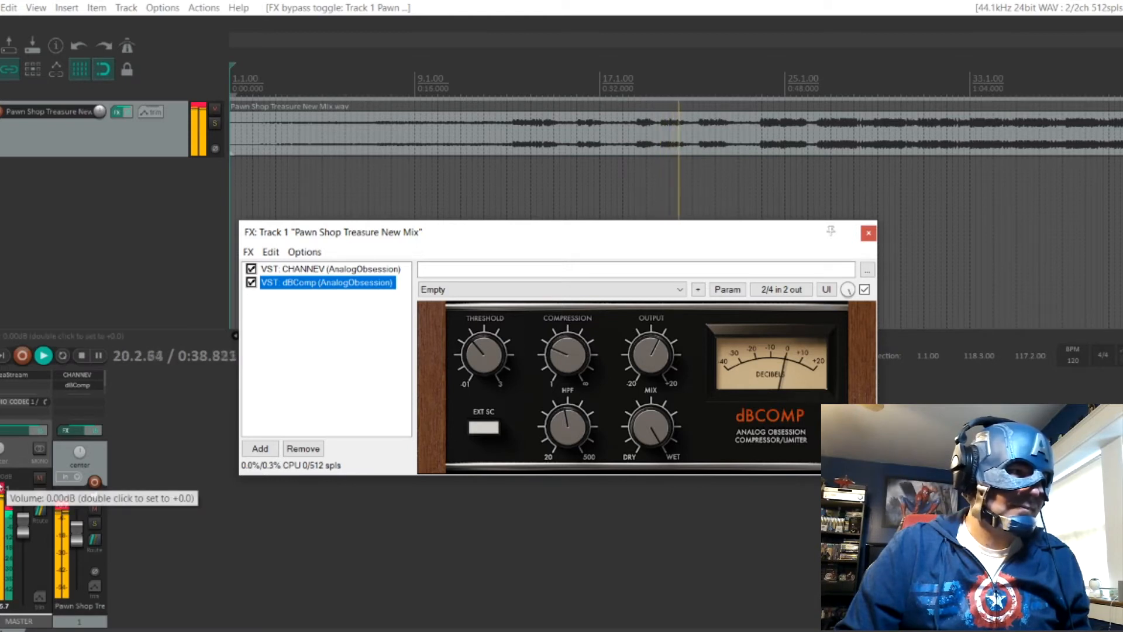
left_click(2, 488)
left_click(62, 506)
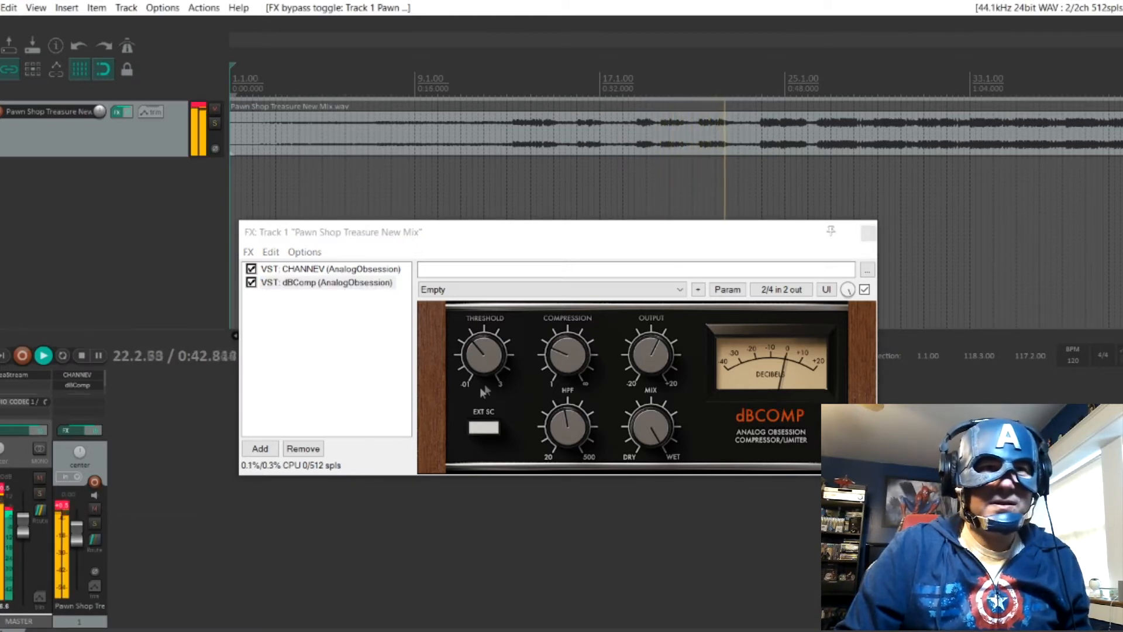
Lower the dBComp output to about 0 dB, clear the clip indicators and compare against the bypassed sound.
left_click(643, 348)
left_click_drag(641, 351, 641, 359)
left_click(4, 488)
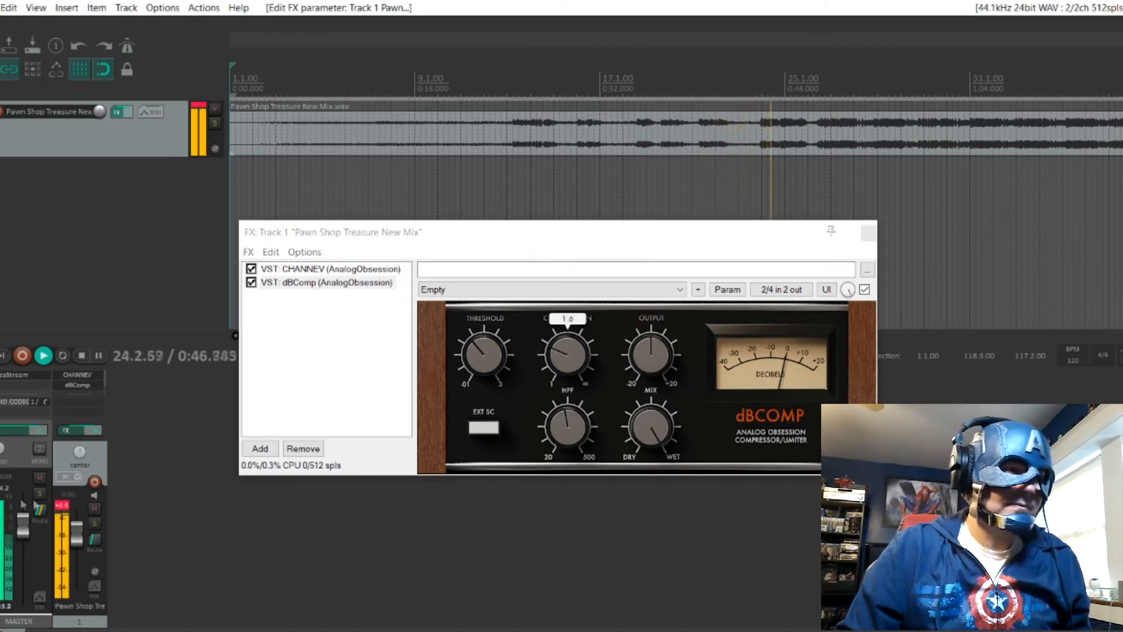
left_click(62, 505)
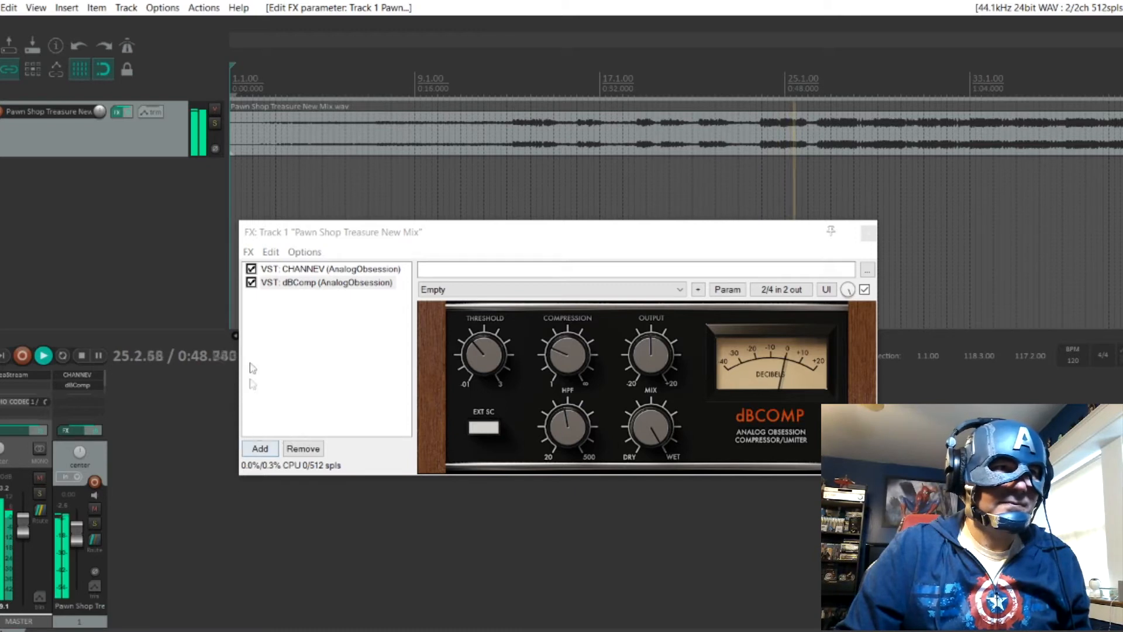
left_click(251, 283)
left_click(252, 283)
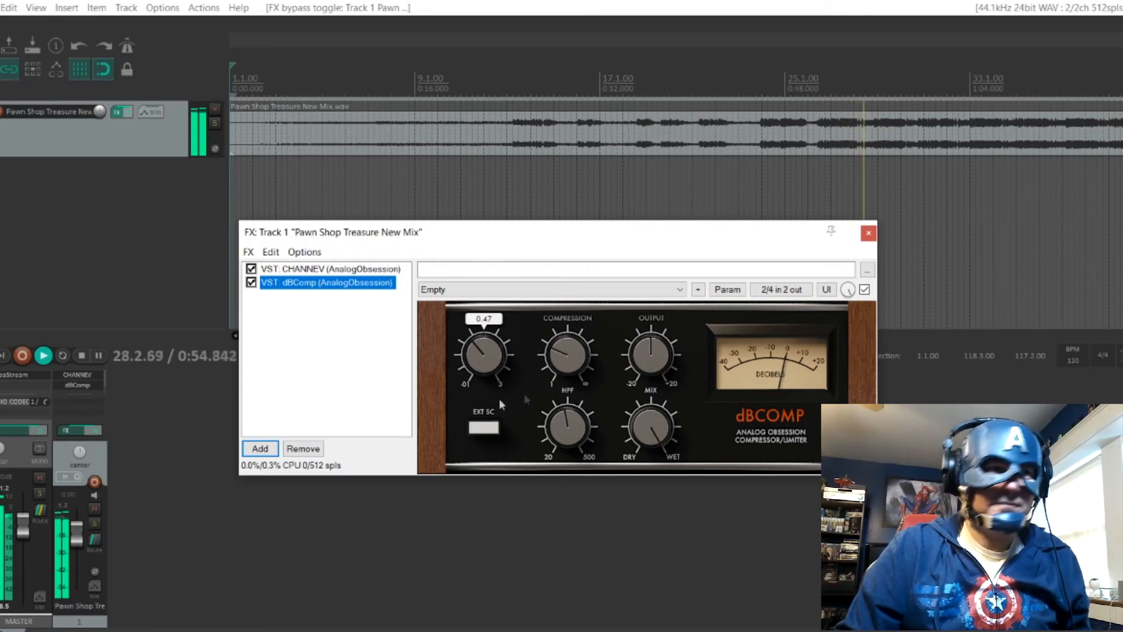
Compare the mix with CHANNEV bypassed and active, and set its EQ-81 high-mid frequency to about 4.5 kHz.
left_click(252, 270)
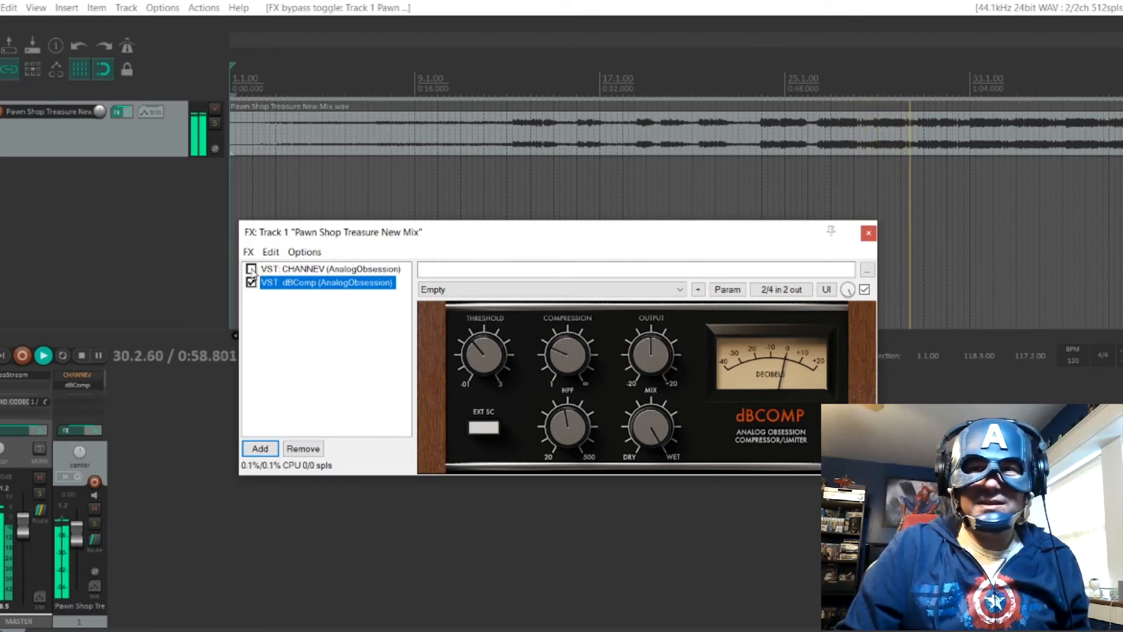
left_click(252, 269)
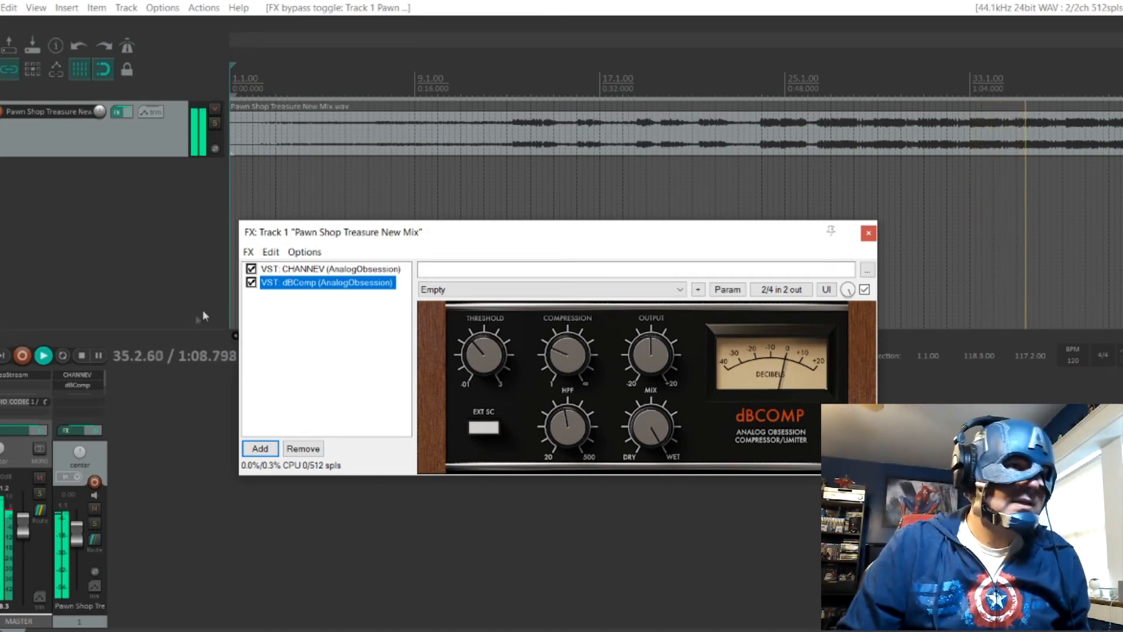
left_click(327, 268)
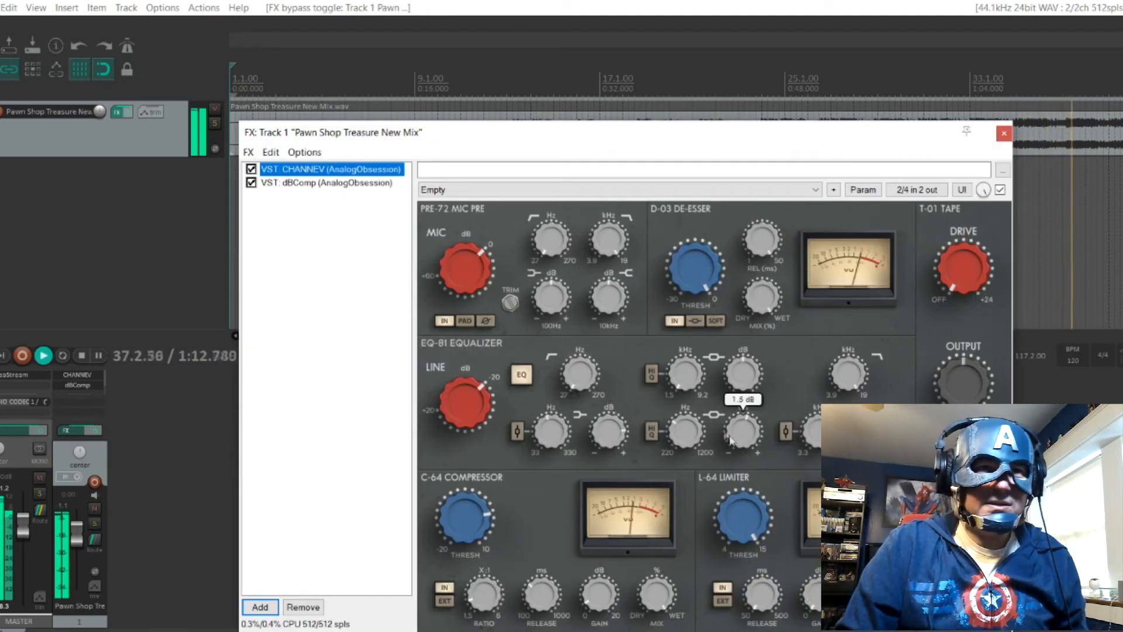
left_click_drag(678, 382, 674, 323)
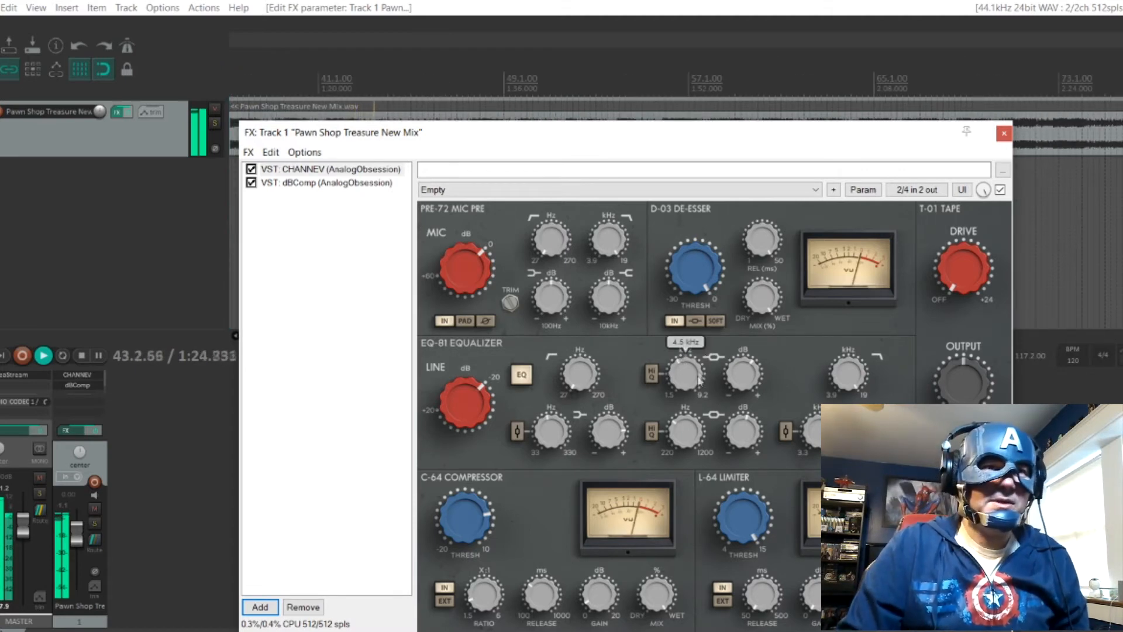
mouse_move(686, 438)
Sweep the EQ-81 low-band frequency between about 159 and 190 Hz, settling near 180 Hz.
mouse_move(556, 431)
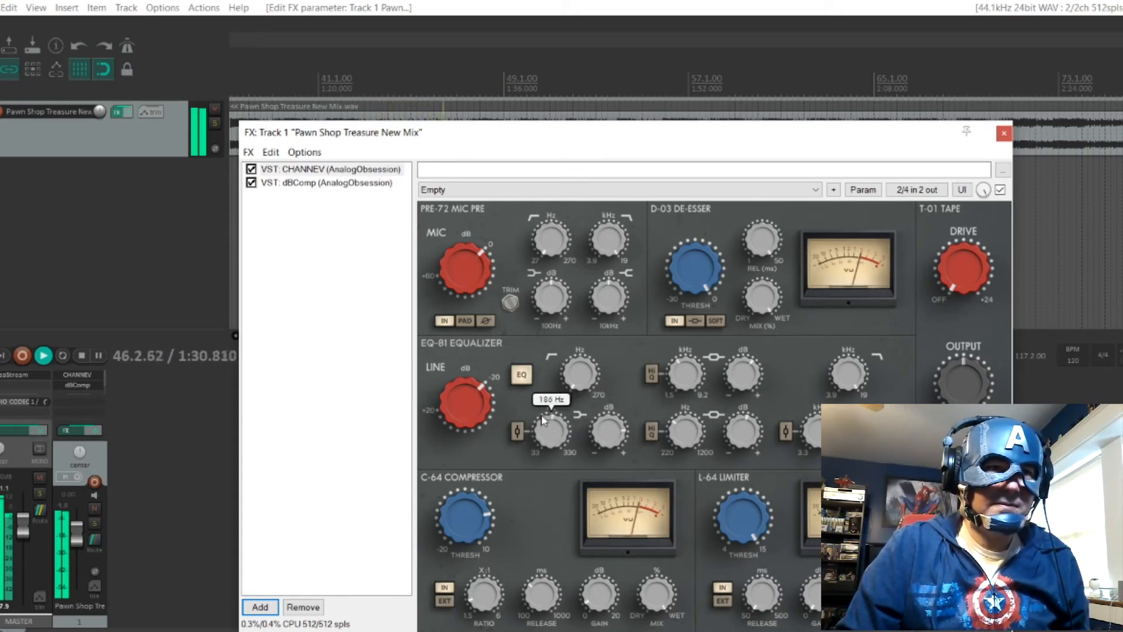
left_click_drag(542, 414, 546, 402)
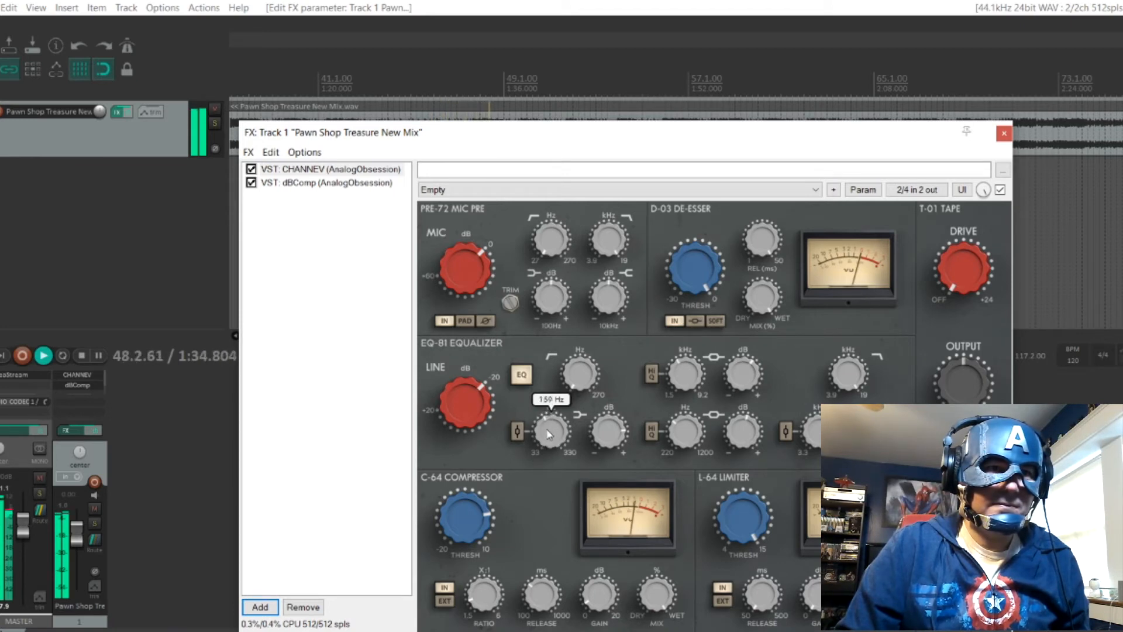
mouse_move(552, 441)
left_mouse_down()
mouse_move(553, 460)
mouse_move(546, 435)
left_mouse_up()
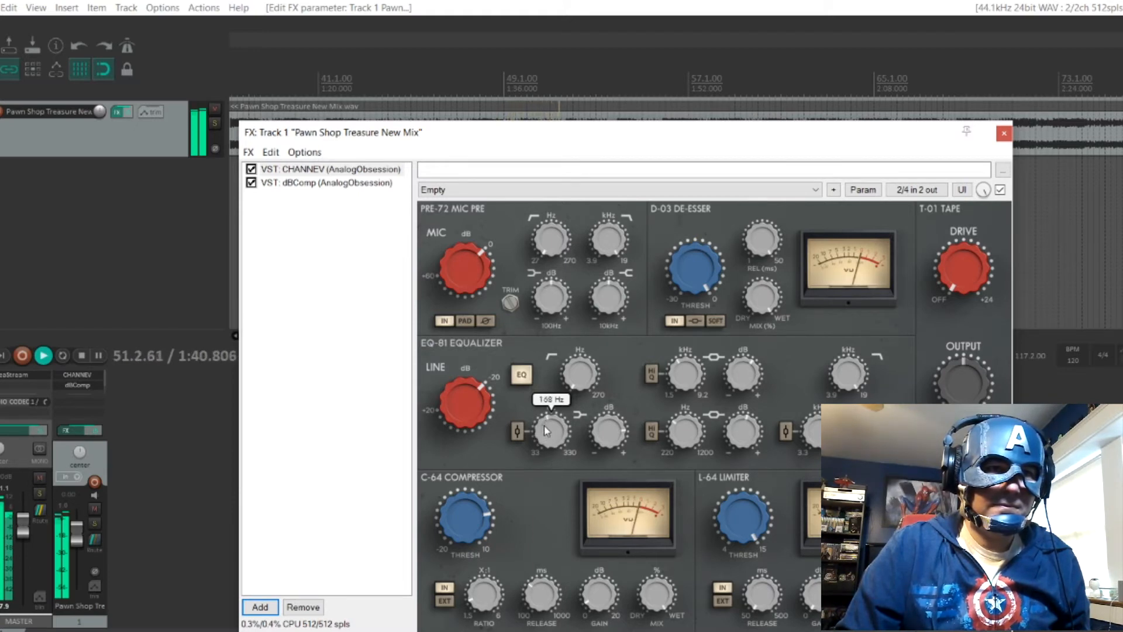
left_click_drag(544, 425, 544, 421)
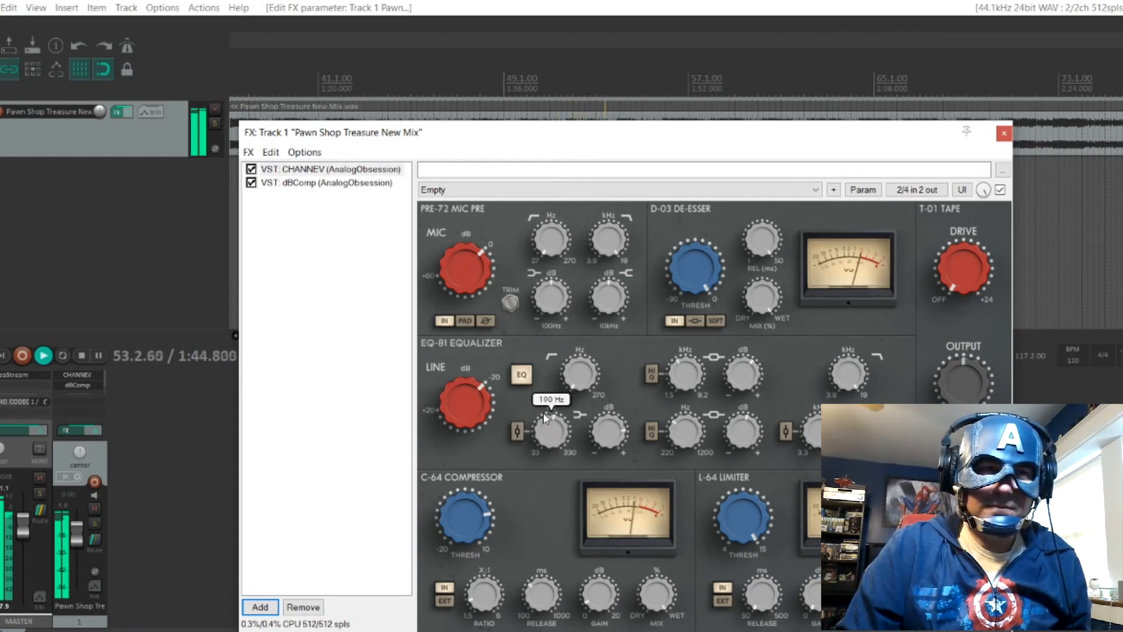
mouse_move(544, 422)
left_mouse_down()
mouse_move(544, 391)
mouse_move(545, 421)
left_mouse_up()
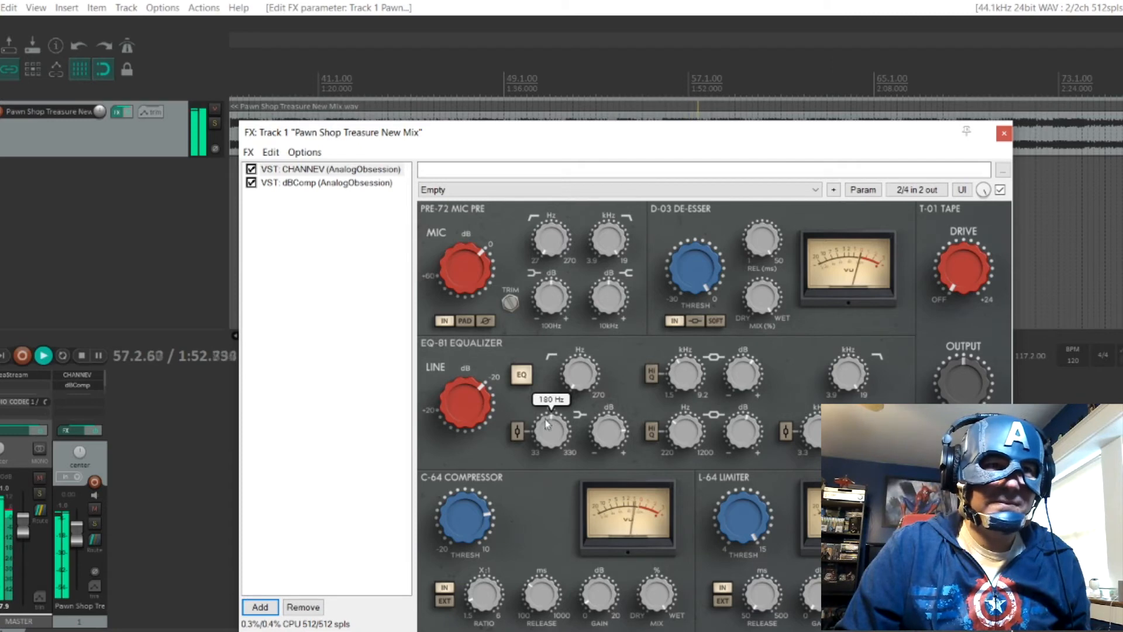
left_click_drag(545, 432, 548, 433)
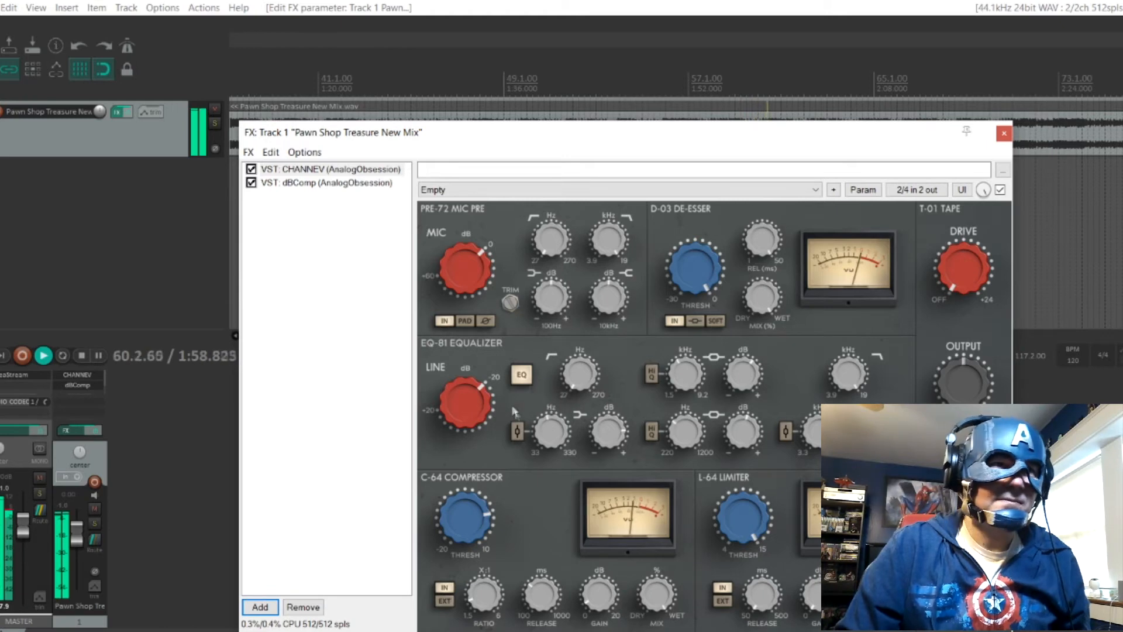
Nudge CHANNEV's output level and raise the T-01 tape drive to about 3.5 dB.
mouse_move(455, 411)
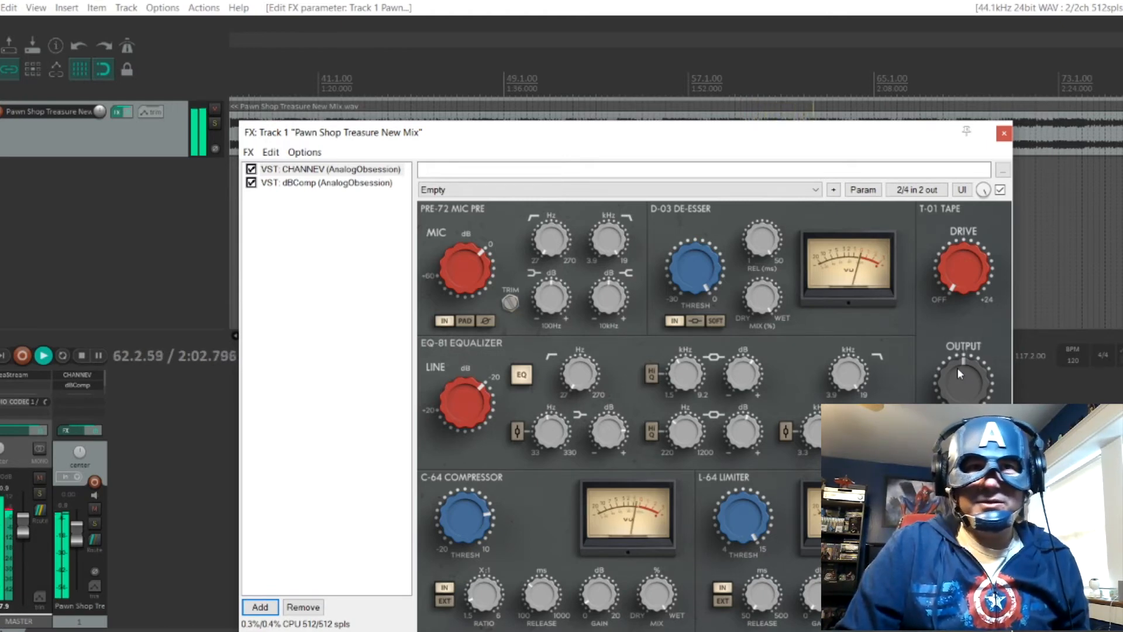
mouse_move(957, 368)
left_mouse_down()
mouse_move(945, 410)
mouse_move(950, 367)
left_mouse_up()
left_click_drag(964, 284, 947, 249)
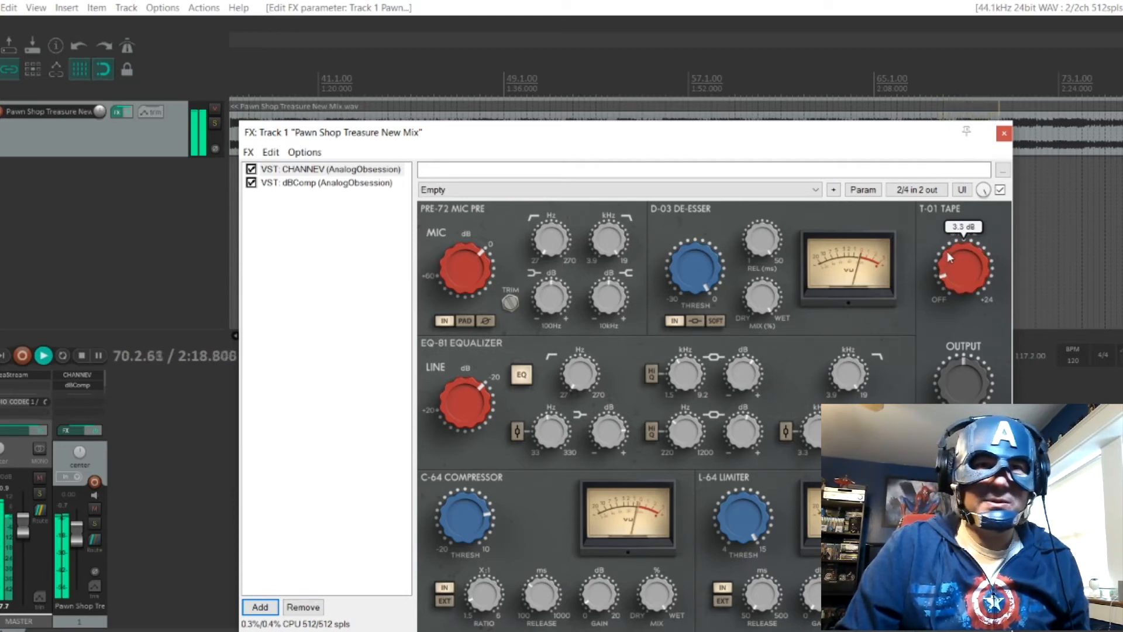
left_click_drag(947, 251, 947, 255)
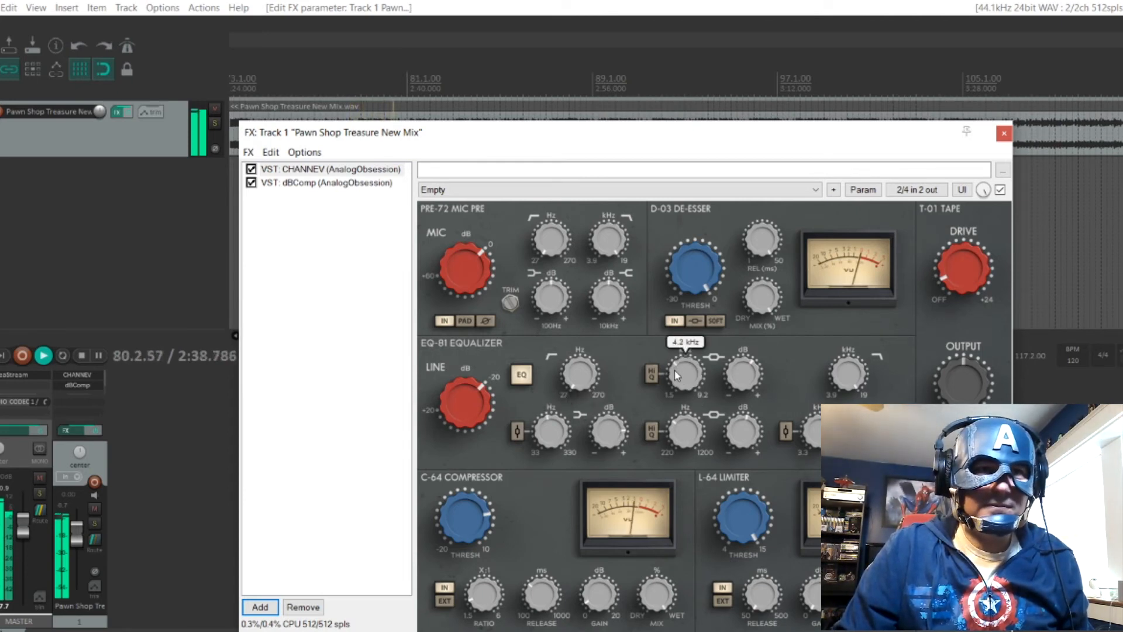
Set the EQ-81 high-mid band to about 5 kHz with about 4 dB of gain.
mouse_move(675, 370)
left_mouse_down()
mouse_move(673, 388)
mouse_move(669, 352)
left_mouse_up()
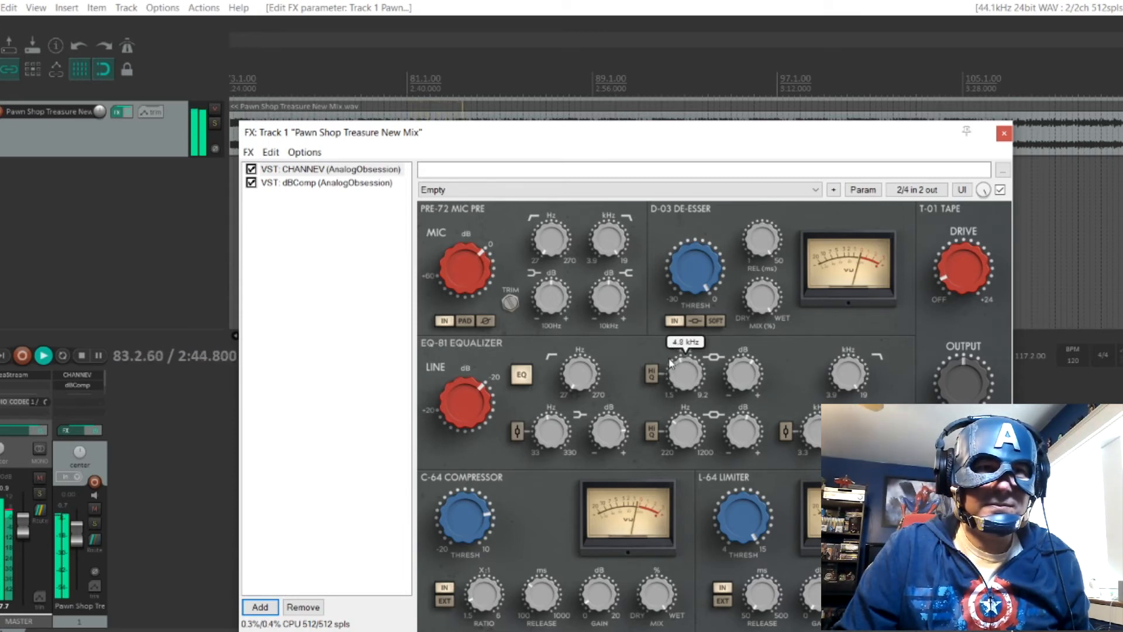
left_click_drag(738, 375, 729, 341)
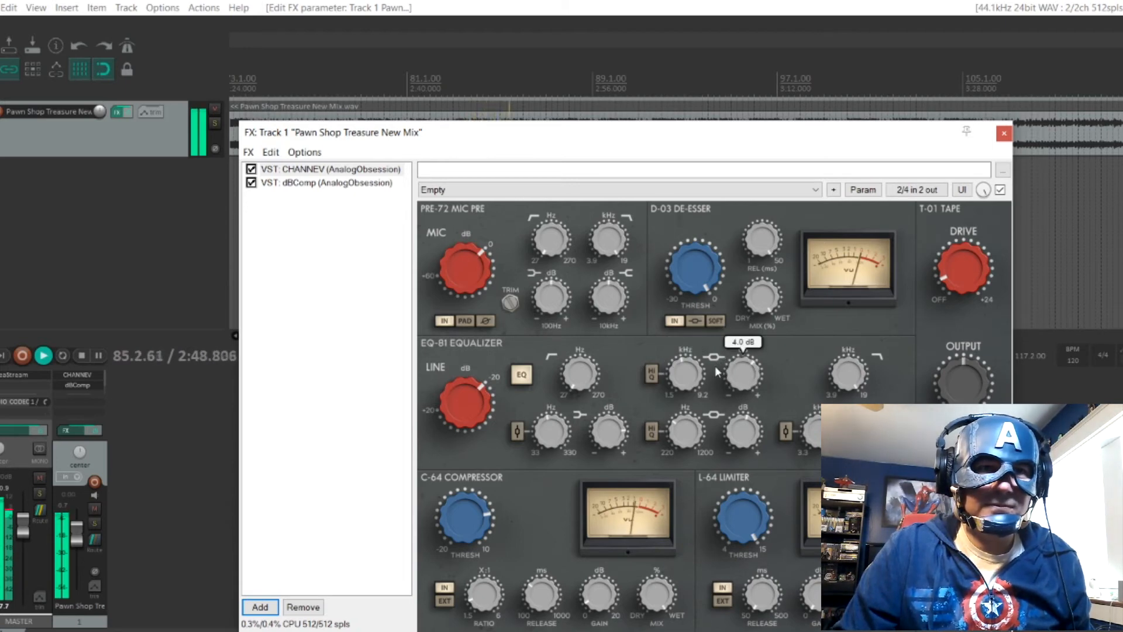
mouse_move(688, 370)
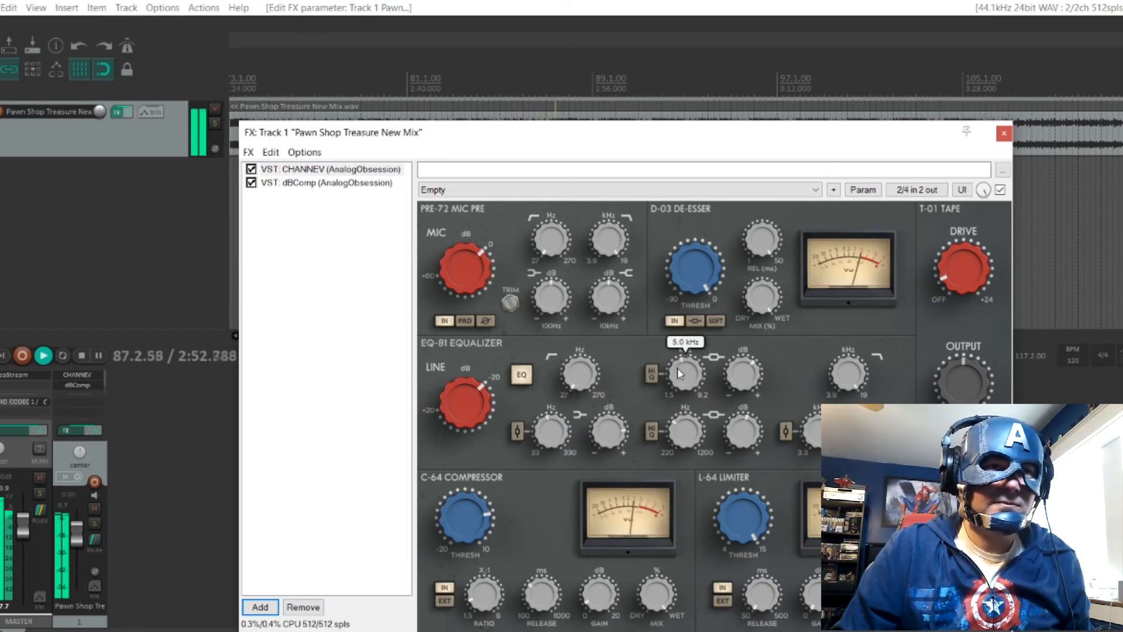
mouse_move(806, 419)
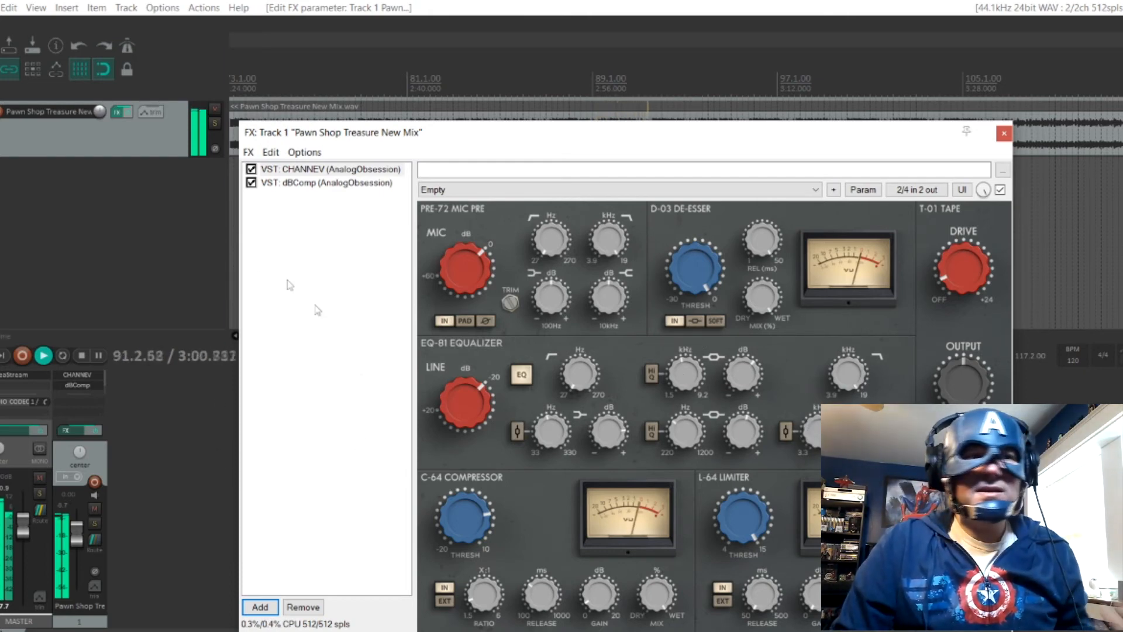
Toggle the bypass of CHANNEV and dBComp to compare the sound, and bring up dBComp's controls.
left_click(251, 169)
left_click(251, 183)
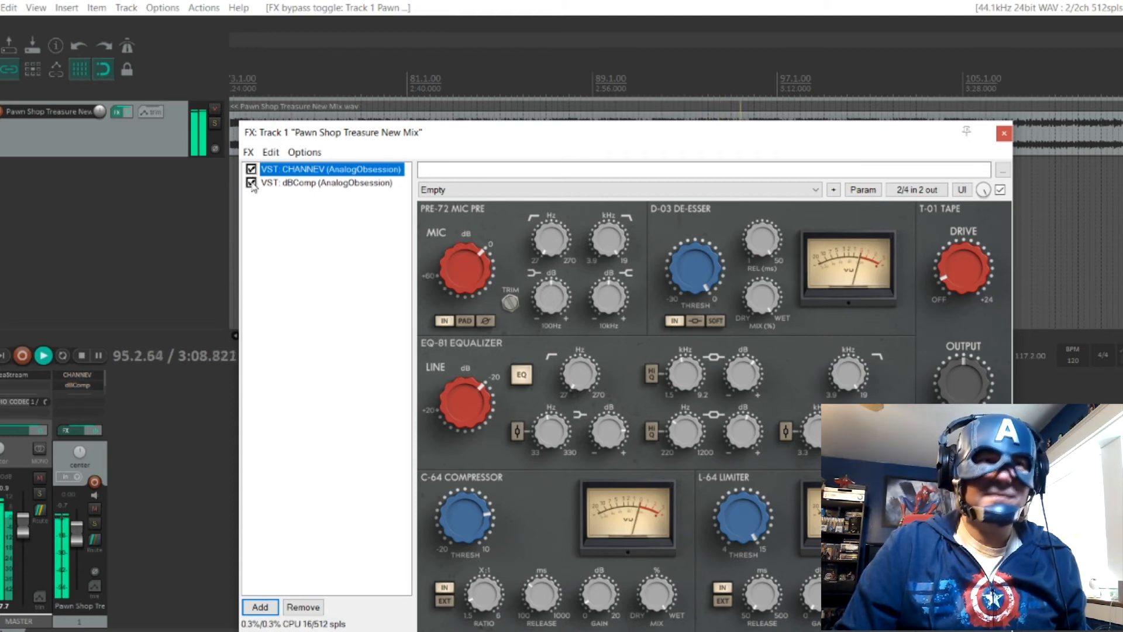
left_click(322, 184)
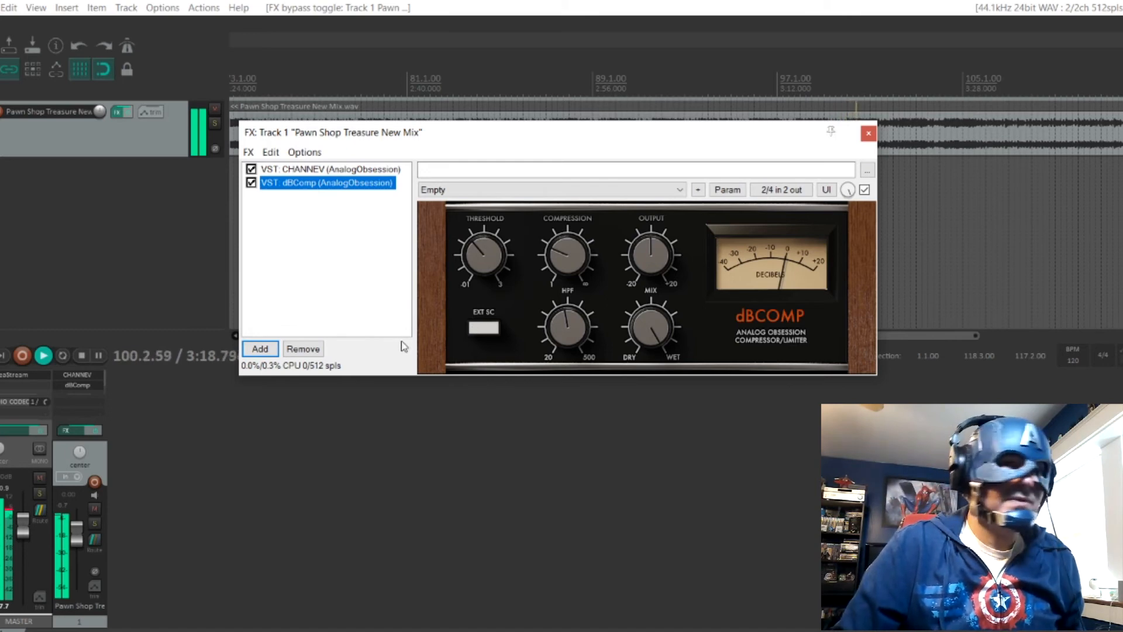
Try dBComp's high-pass filter at about 260 Hz with near-maximum compression, and bring both settings back down.
left_click(557, 325)
left_click_drag(557, 325, 553, 312)
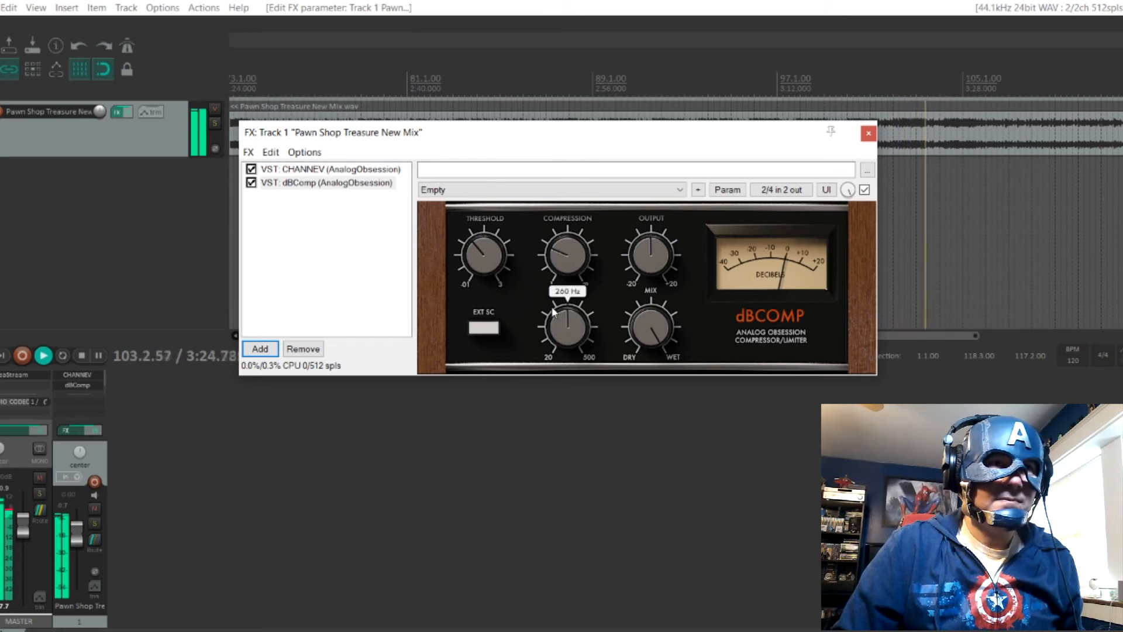
left_click_drag(565, 261, 572, 143)
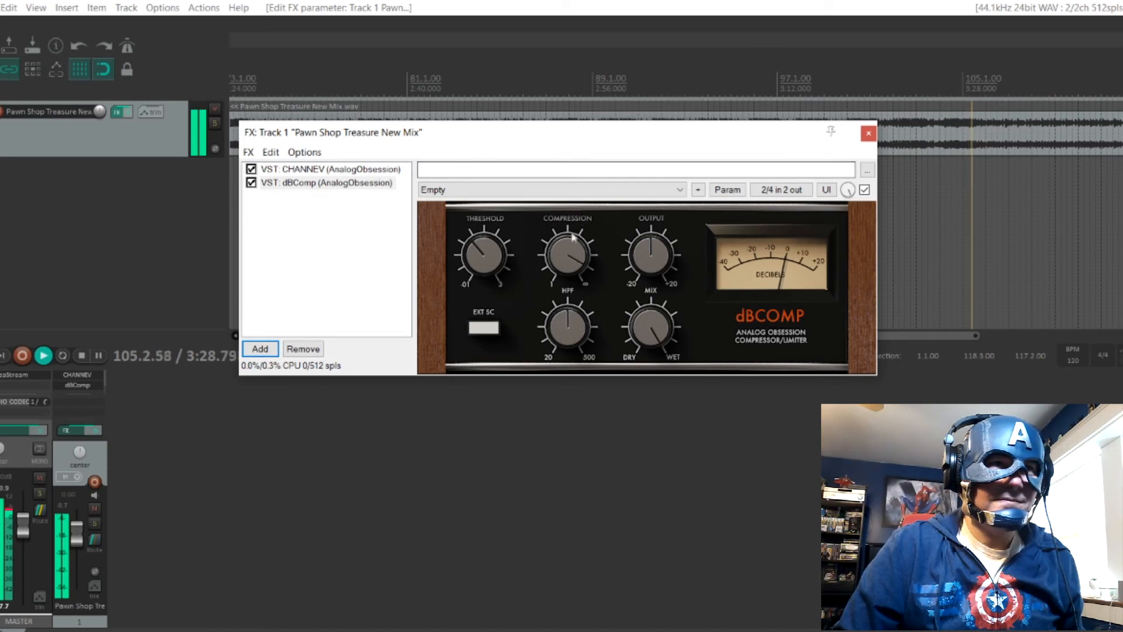
mouse_move(566, 253)
left_mouse_down()
mouse_move(565, 298)
mouse_move(555, 253)
left_mouse_up()
left_click_drag(562, 326, 565, 379)
mouse_move(560, 262)
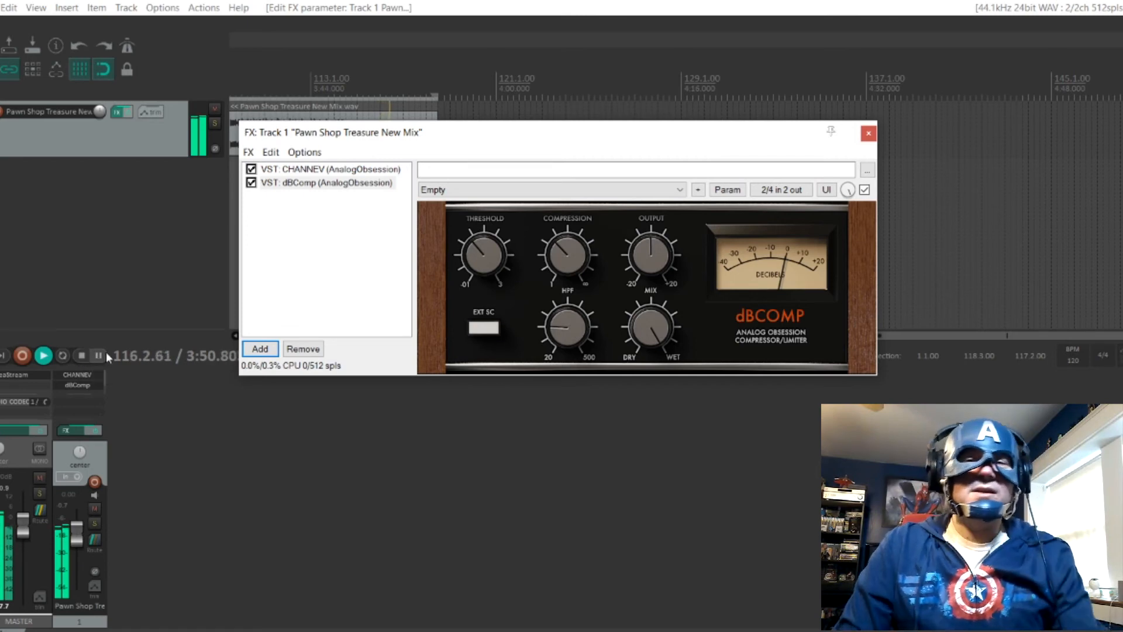
Stop playback, return to the start of the song, and add the AnalogObsession VST Room041 to the track.
left_click(82, 355)
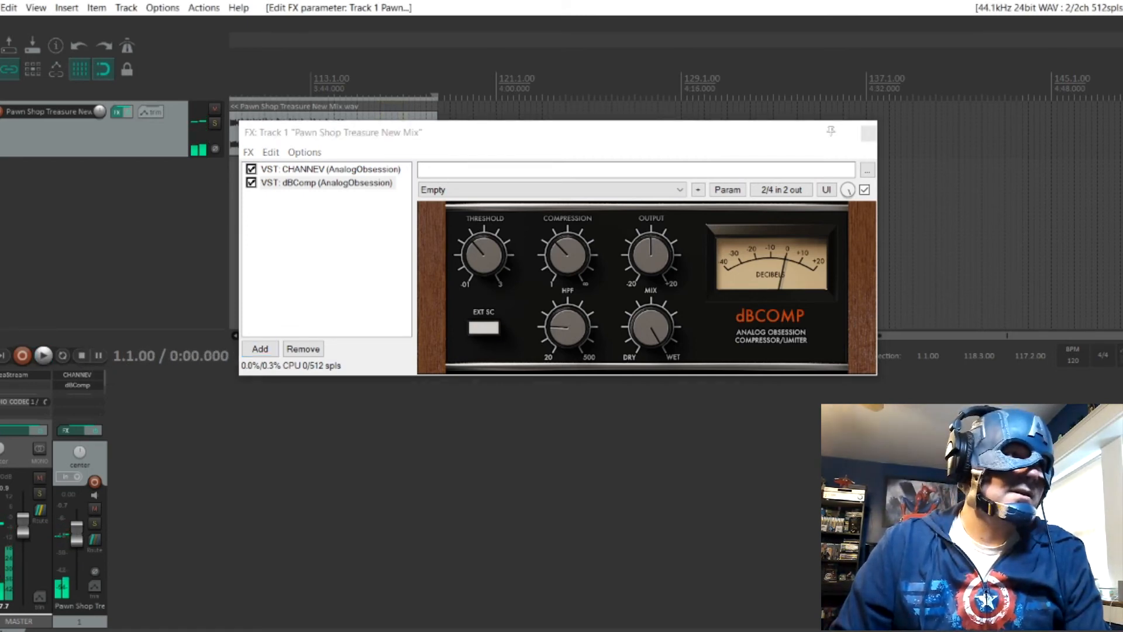
left_click(0, 355)
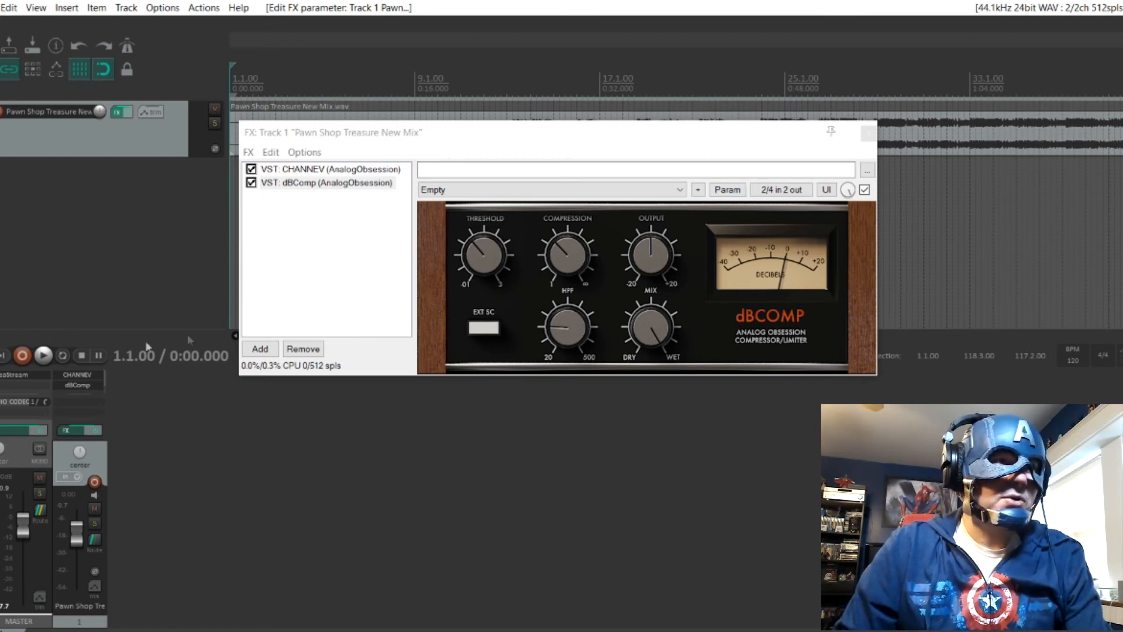
left_click(256, 350)
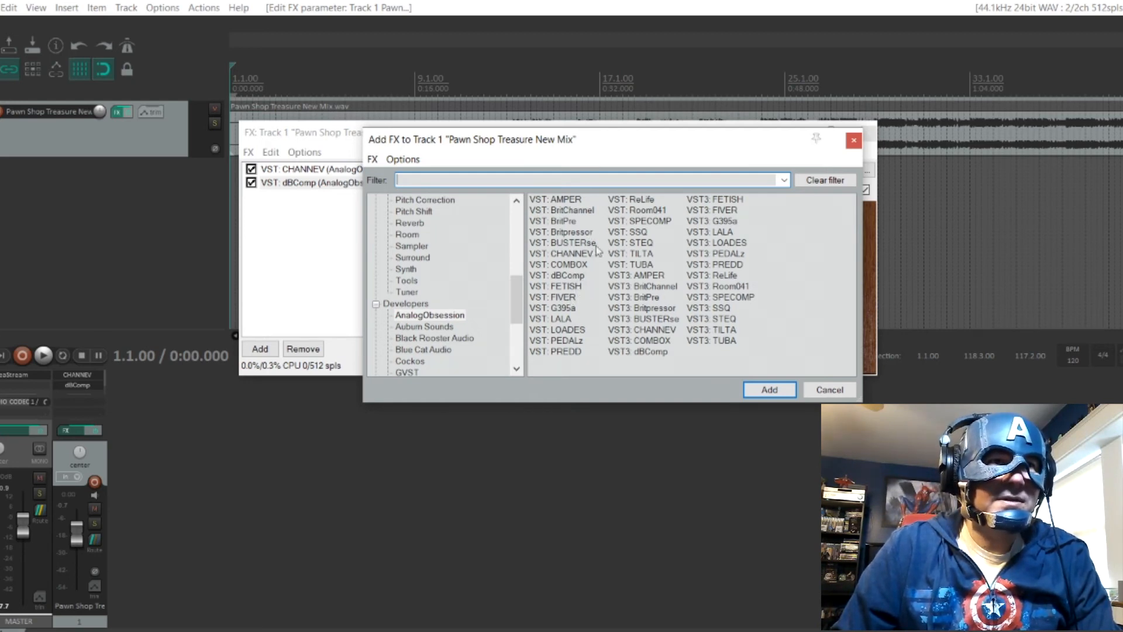
left_click(654, 211)
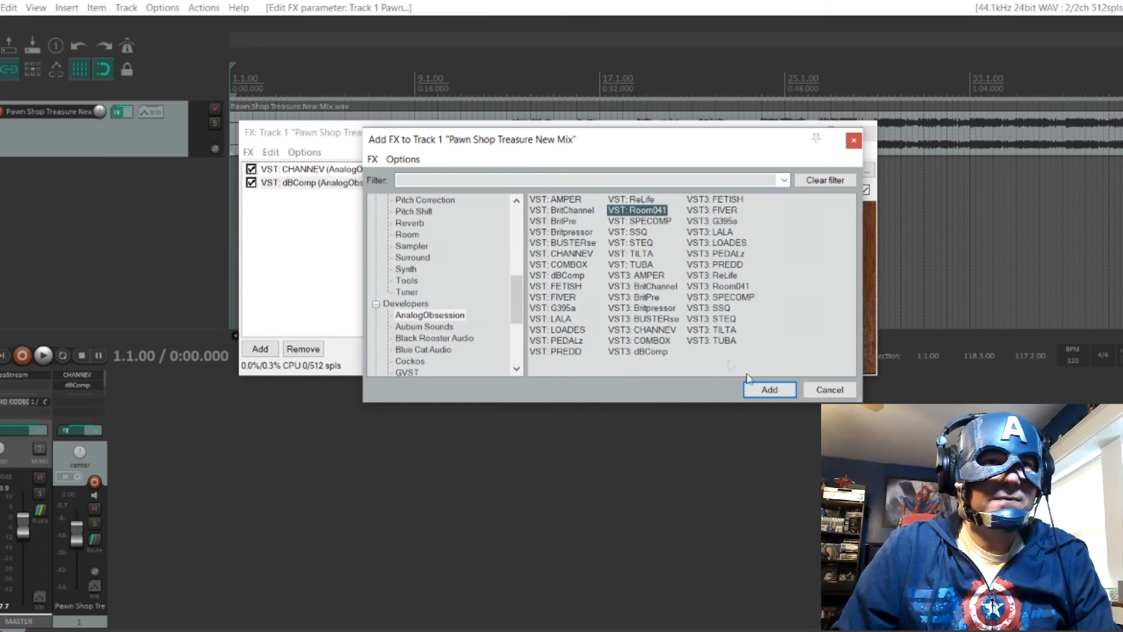
left_click(768, 393)
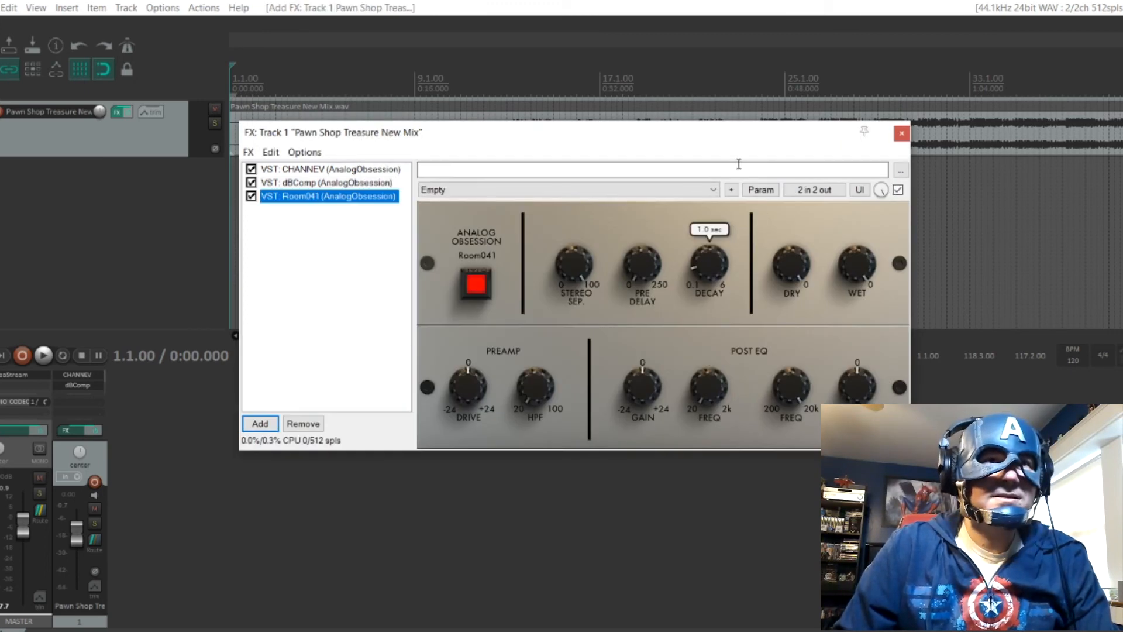
Play the song with the FX window moved below the waveform, and lower Room041's preamp drive.
left_click_drag(732, 144, 864, 285)
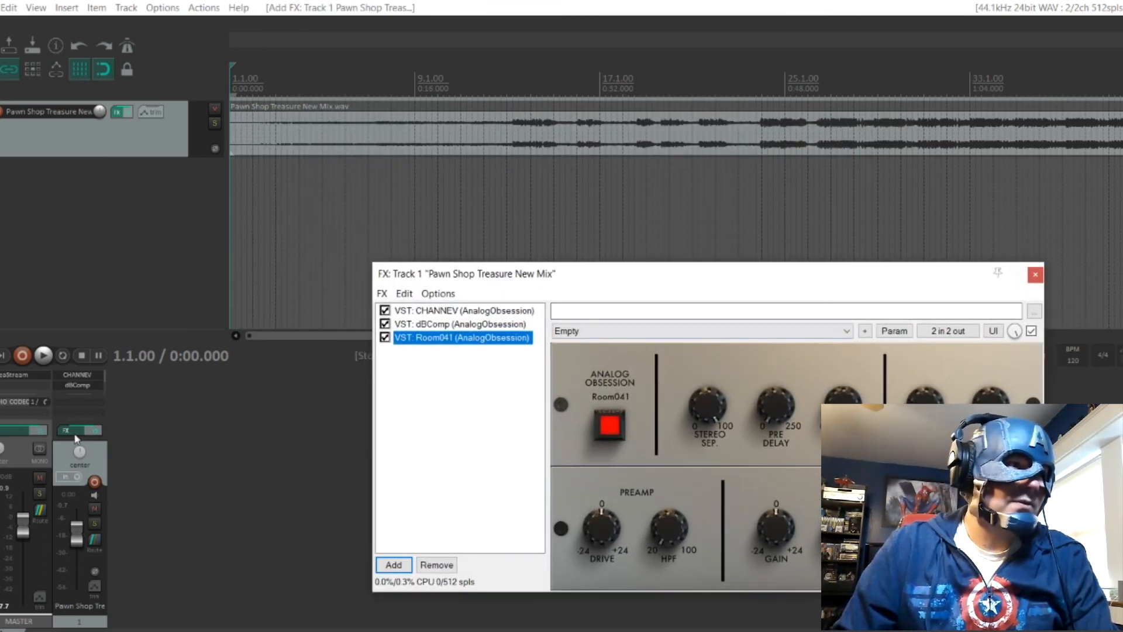
left_click(42, 355)
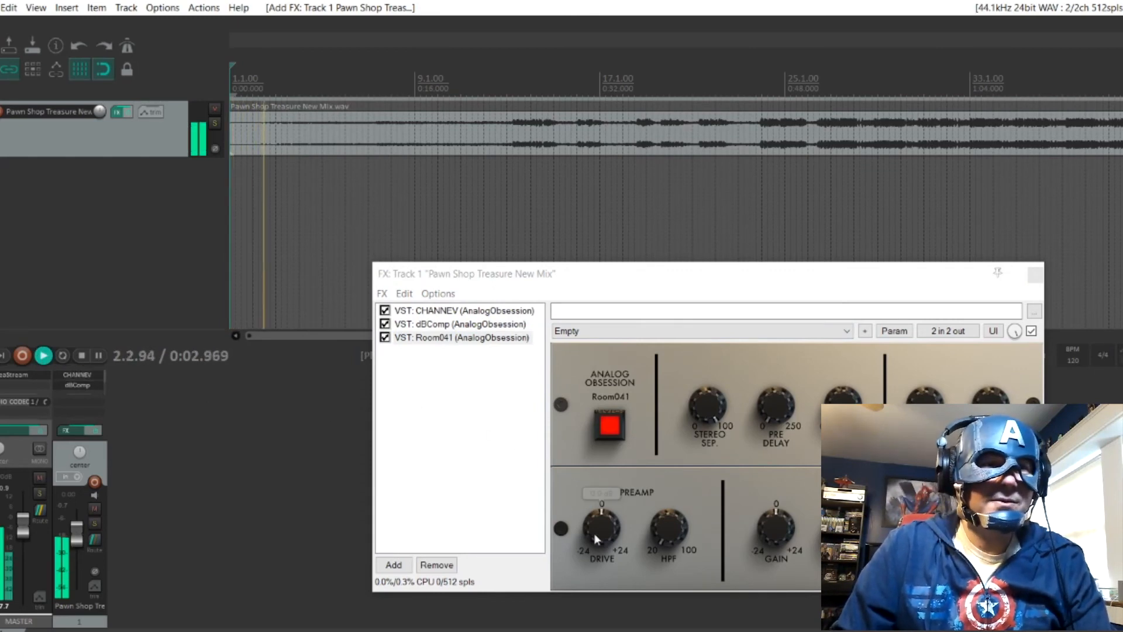
mouse_move(601, 526)
left_click_drag(593, 525, 581, 546)
Compare Room041 switched off and on, and fine-tune its preamp drive to about -4.3 dB.
left_click(388, 341)
left_click(388, 340)
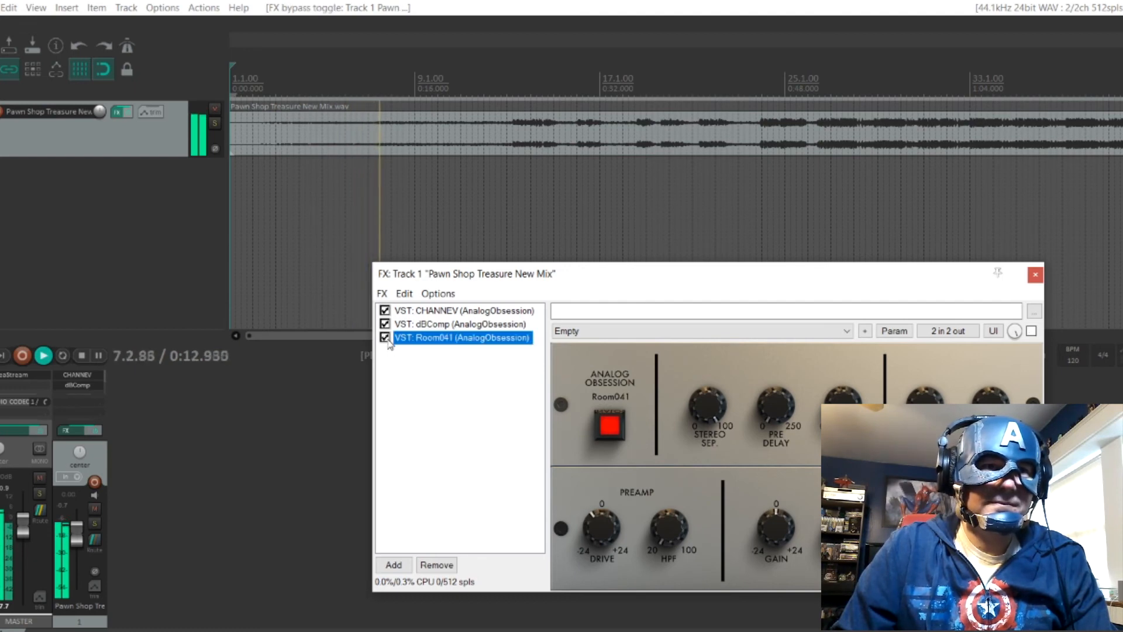
left_click_drag(595, 527, 597, 525)
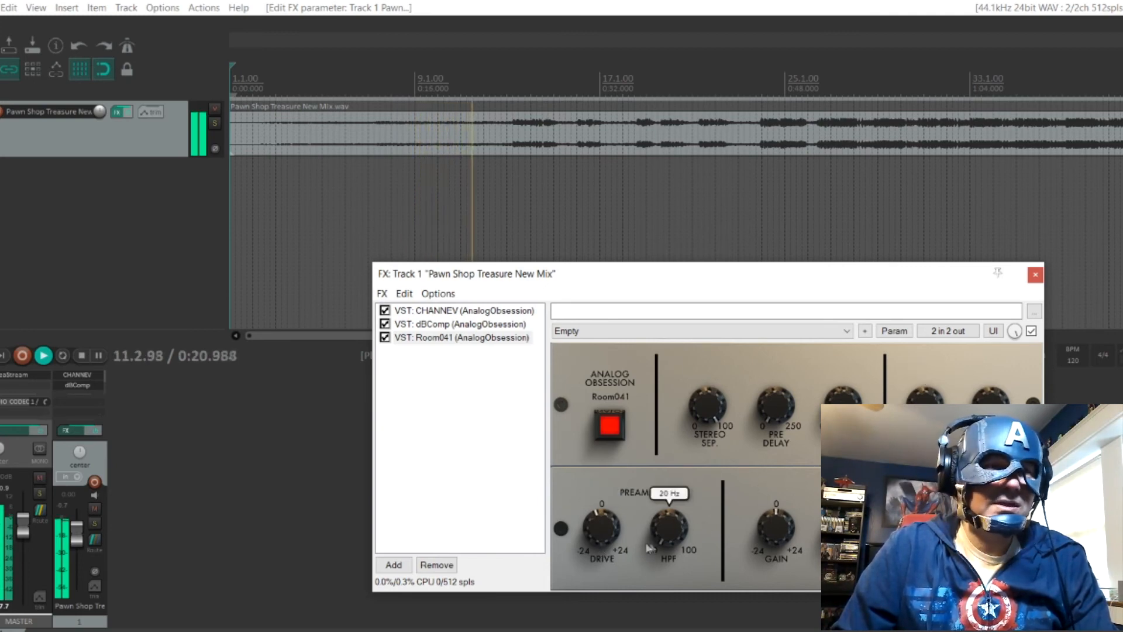
left_click(610, 430)
left_click(610, 429)
Raise Room041's preamp drive to about 7.5 dB and toggle its power switch to compare the sound.
mouse_move(598, 528)
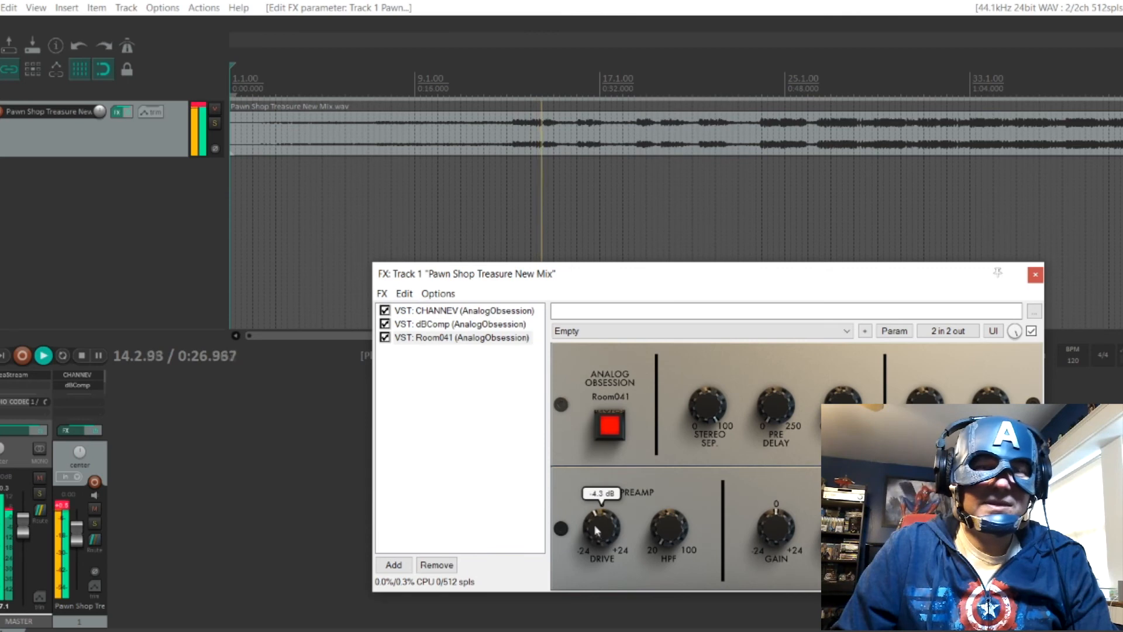
mouse_move(597, 527)
left_mouse_down()
mouse_move(597, 447)
mouse_move(602, 510)
left_mouse_up()
left_click(611, 423)
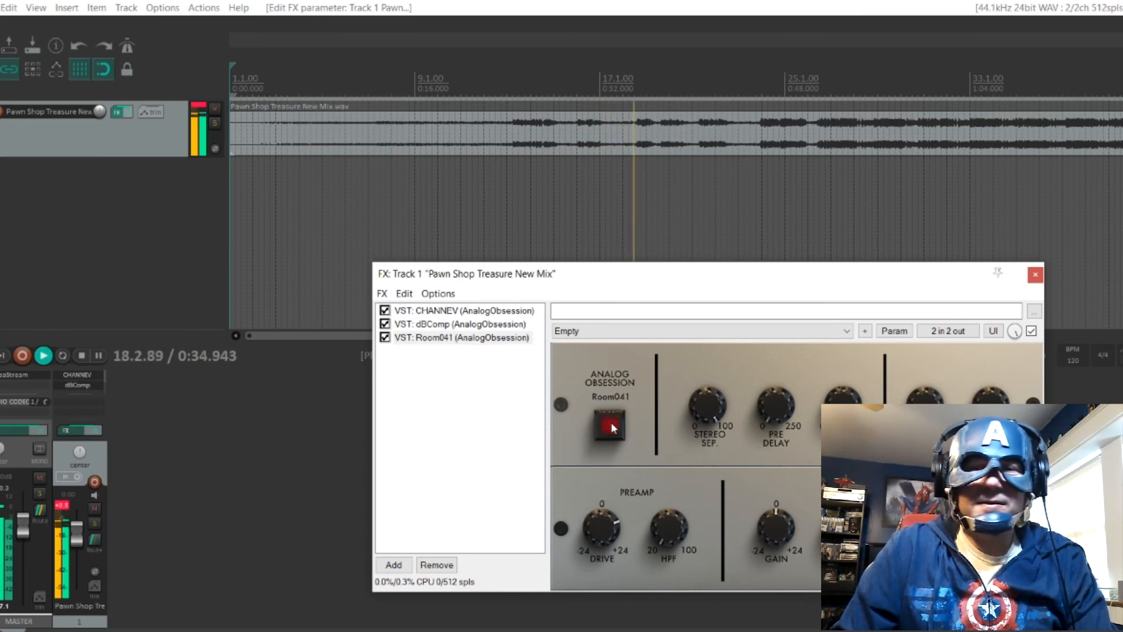
left_click(611, 423)
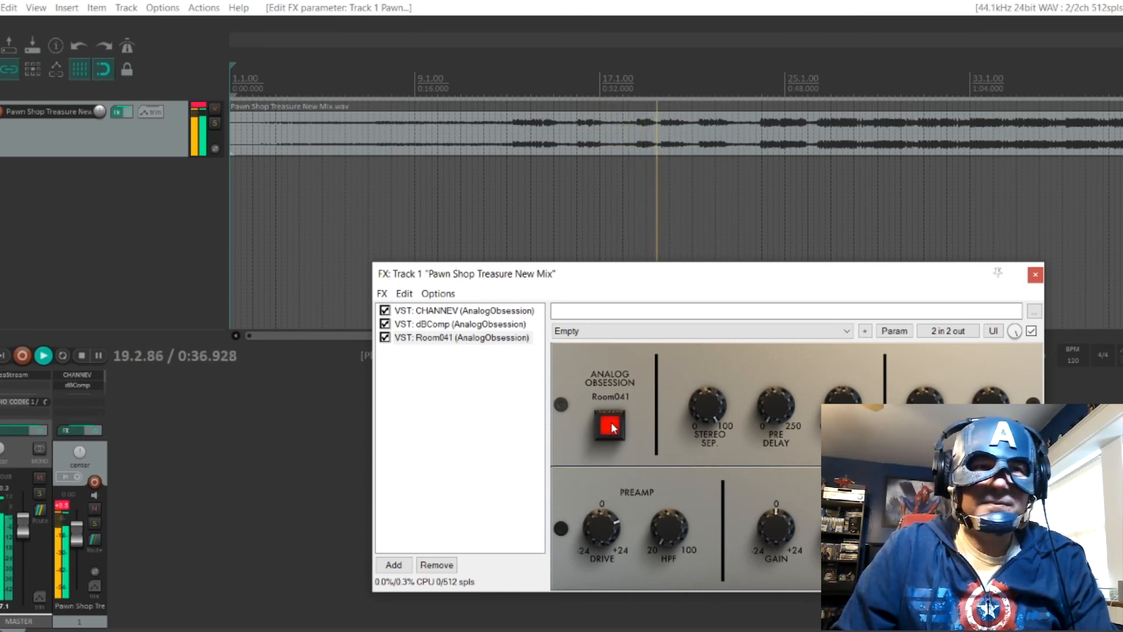
mouse_move(594, 516)
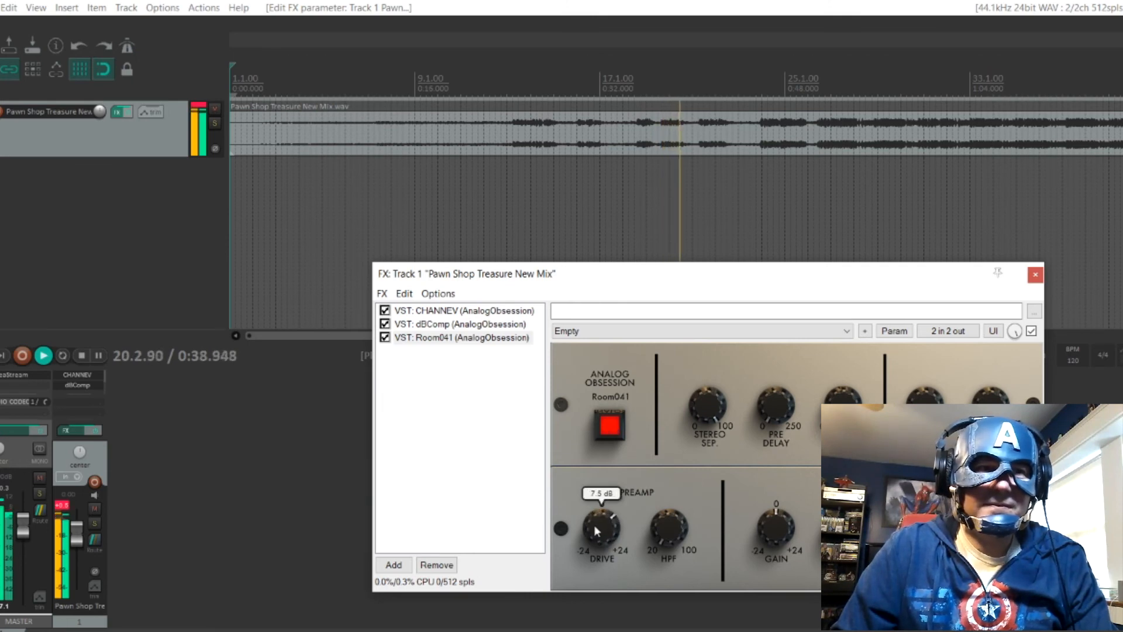
Raise Room041's preamp drive to about 17.7 dB and switch the plugin's power off to compare the sound.
left_click_drag(595, 529, 588, 489)
mouse_move(591, 519)
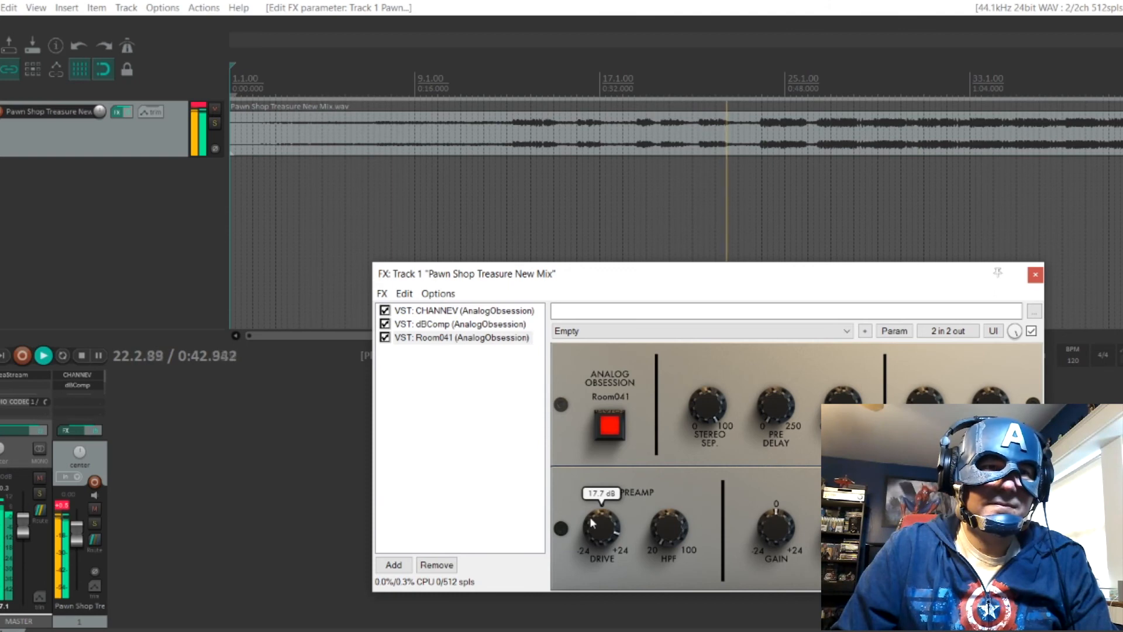
left_click(607, 424)
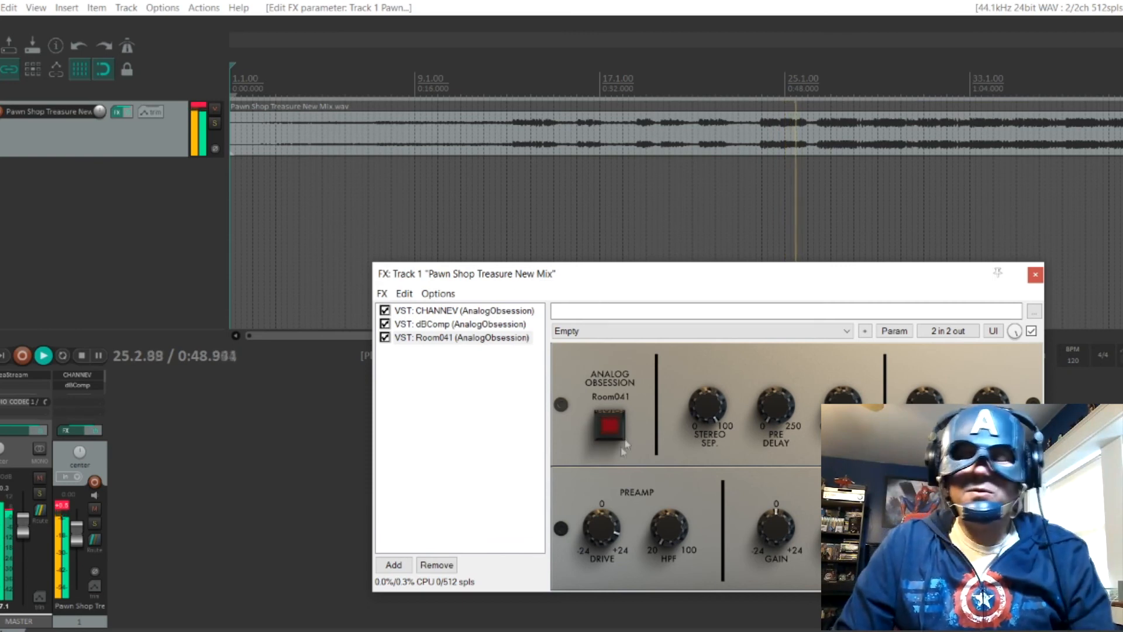
left_click_drag(609, 529, 609, 528)
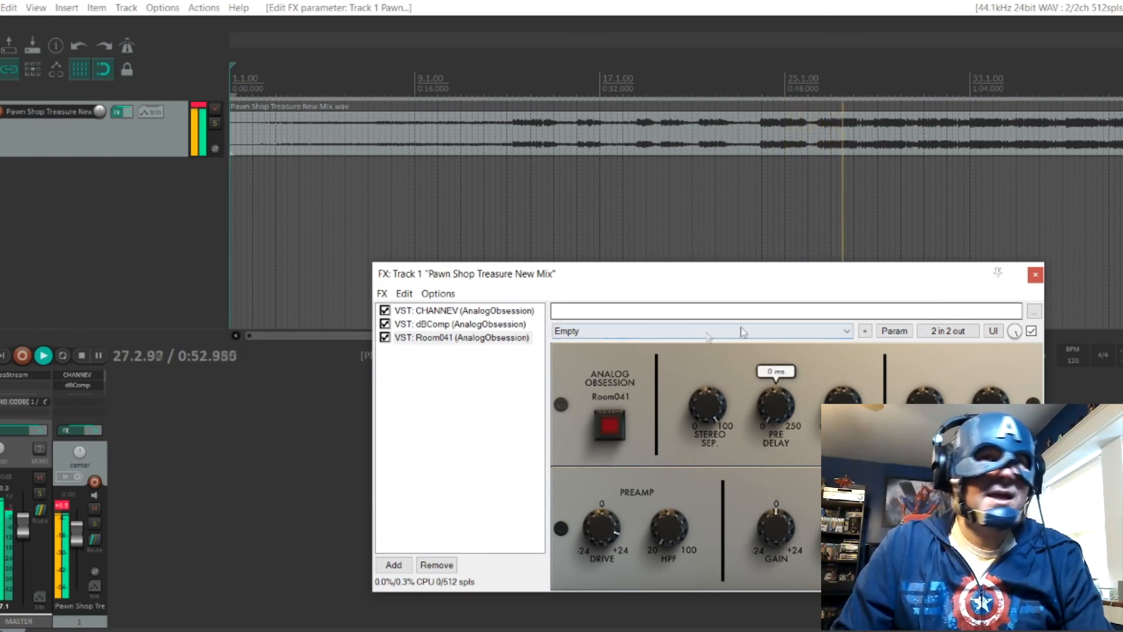
Close the track's FX window and stop playback of the song.
left_click(1036, 275)
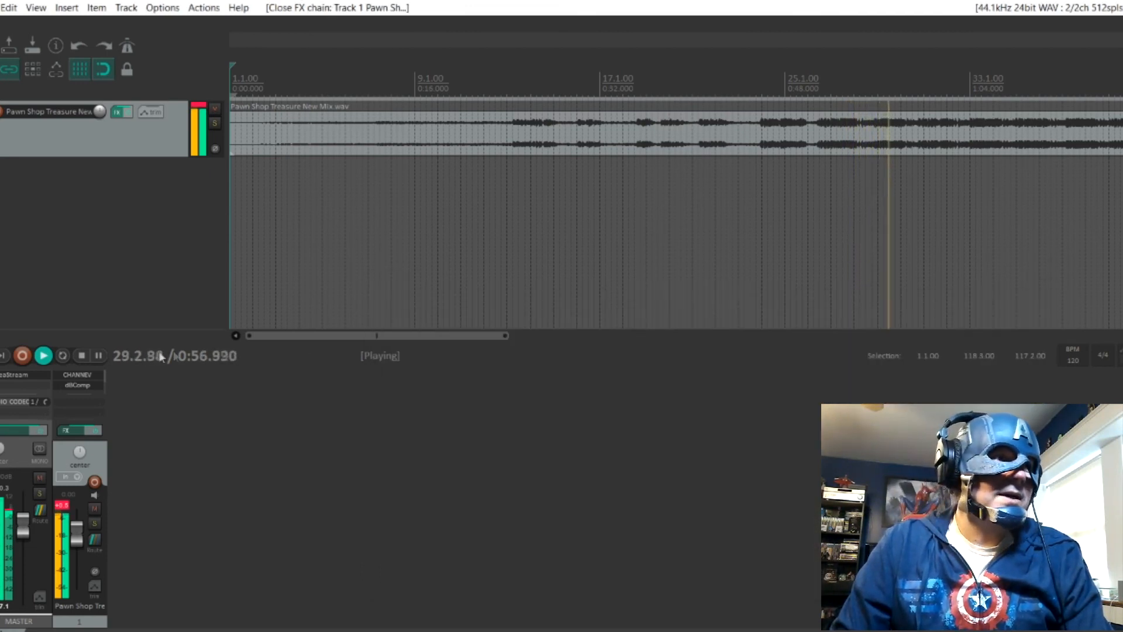
left_click(82, 355)
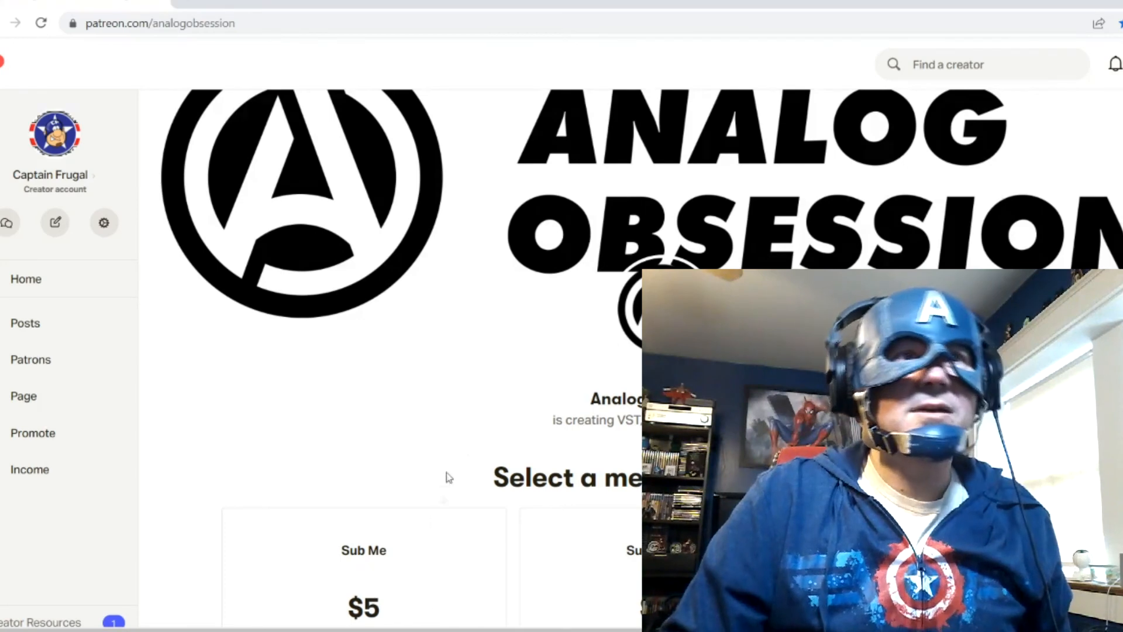
scroll(450, 463, "up", 1)
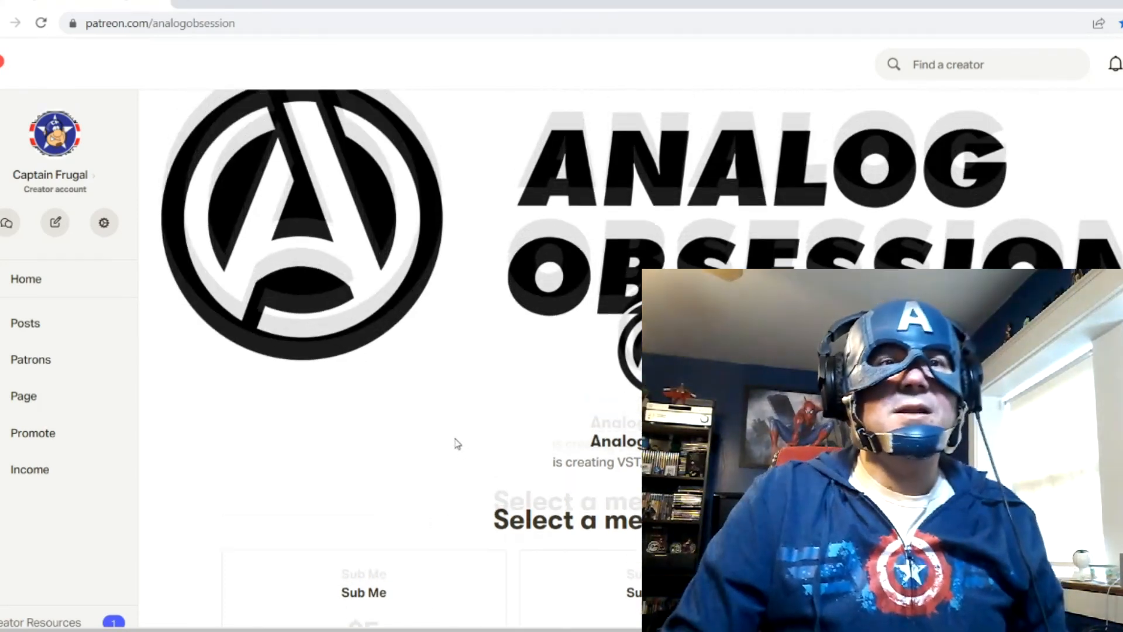